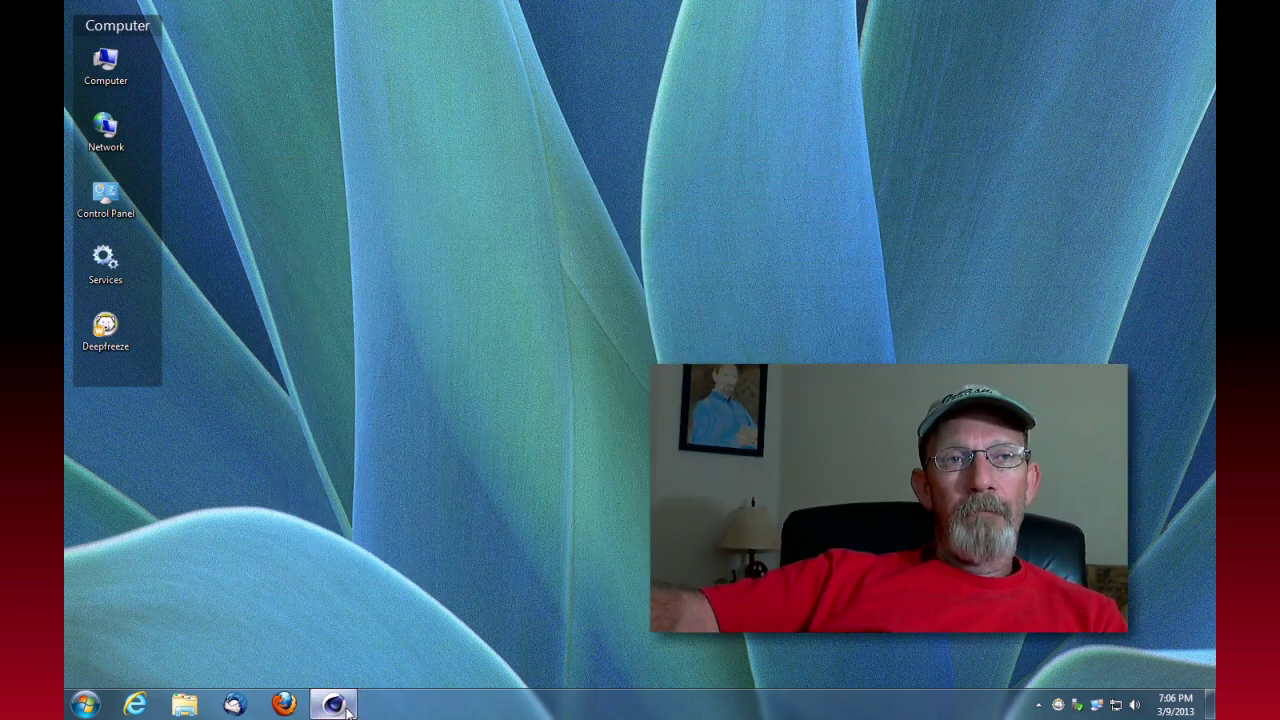
Switch to Cinema 4D and play through the spinning wheel animation, stopping it after the loop restarts
click(345, 707)
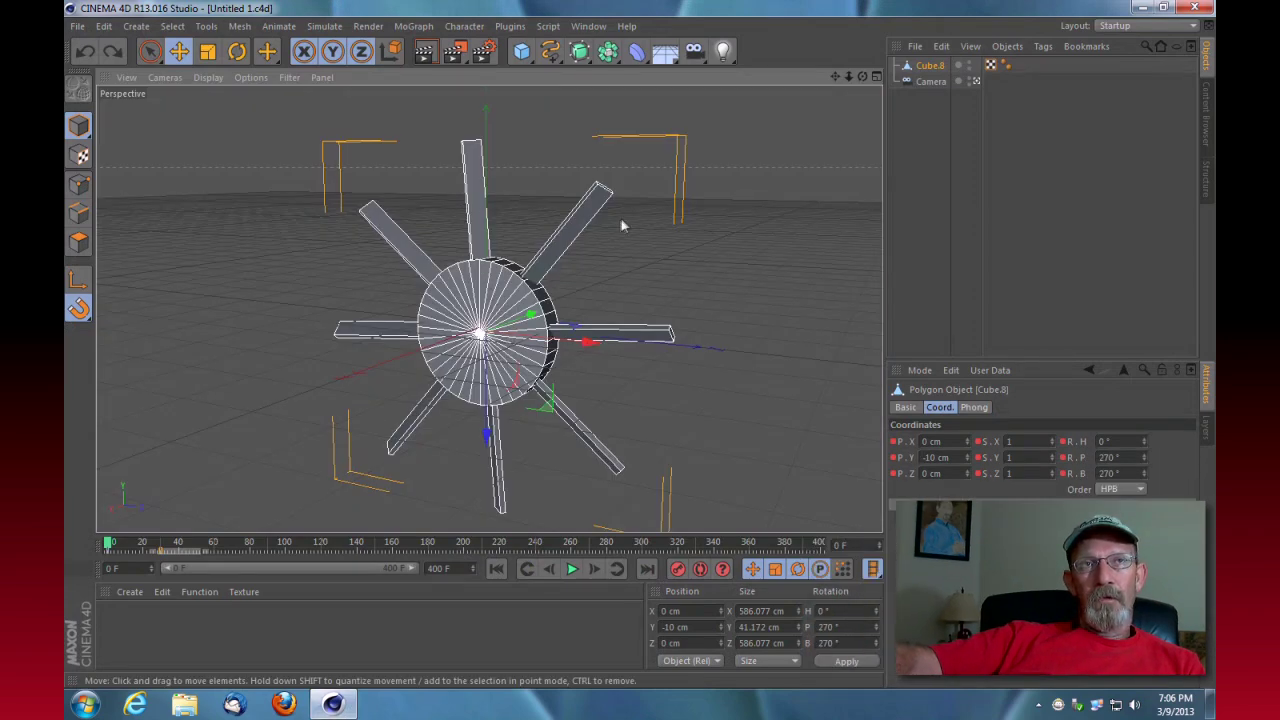
click(570, 569)
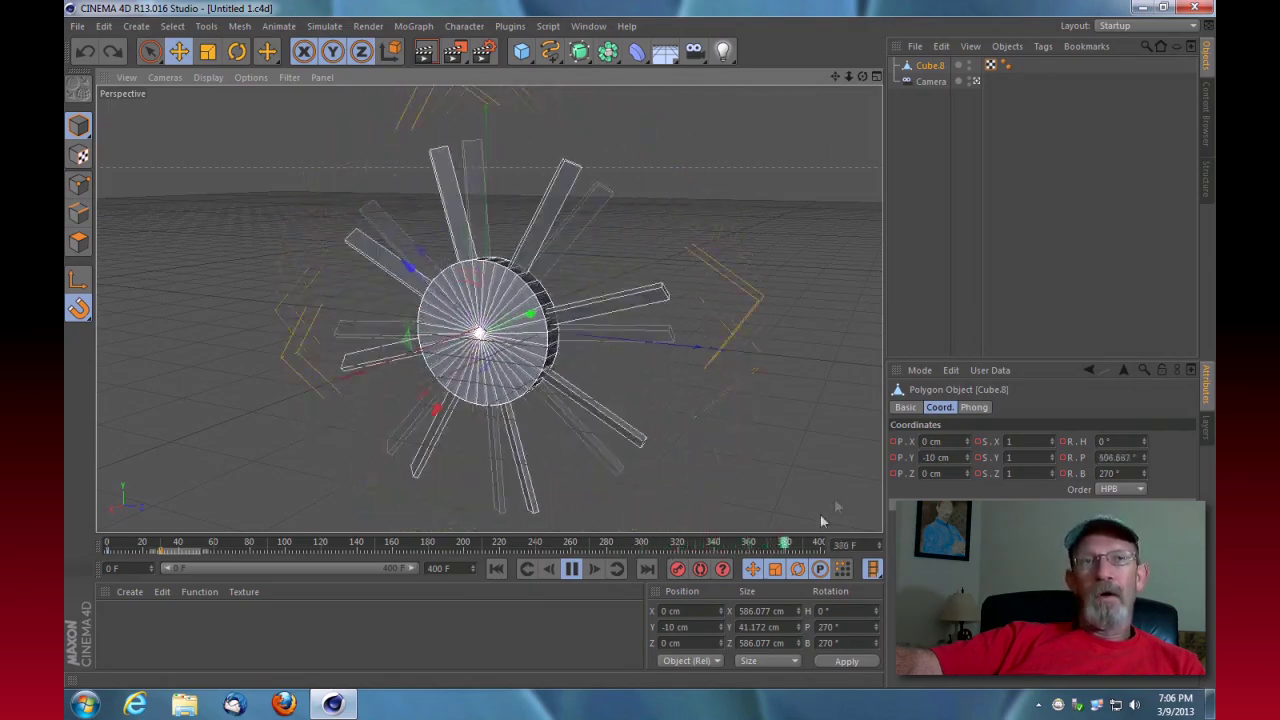
click(572, 569)
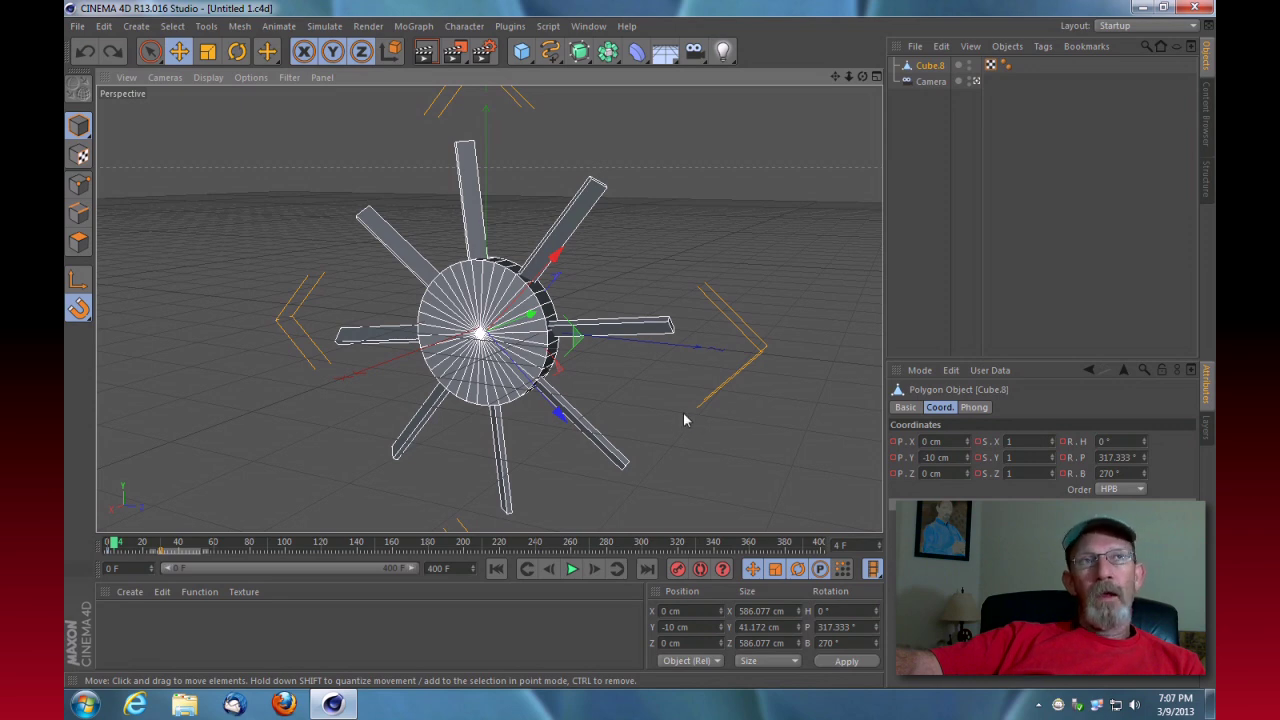
Set the default key interpolation to Linear in the project settings
click(105, 27)
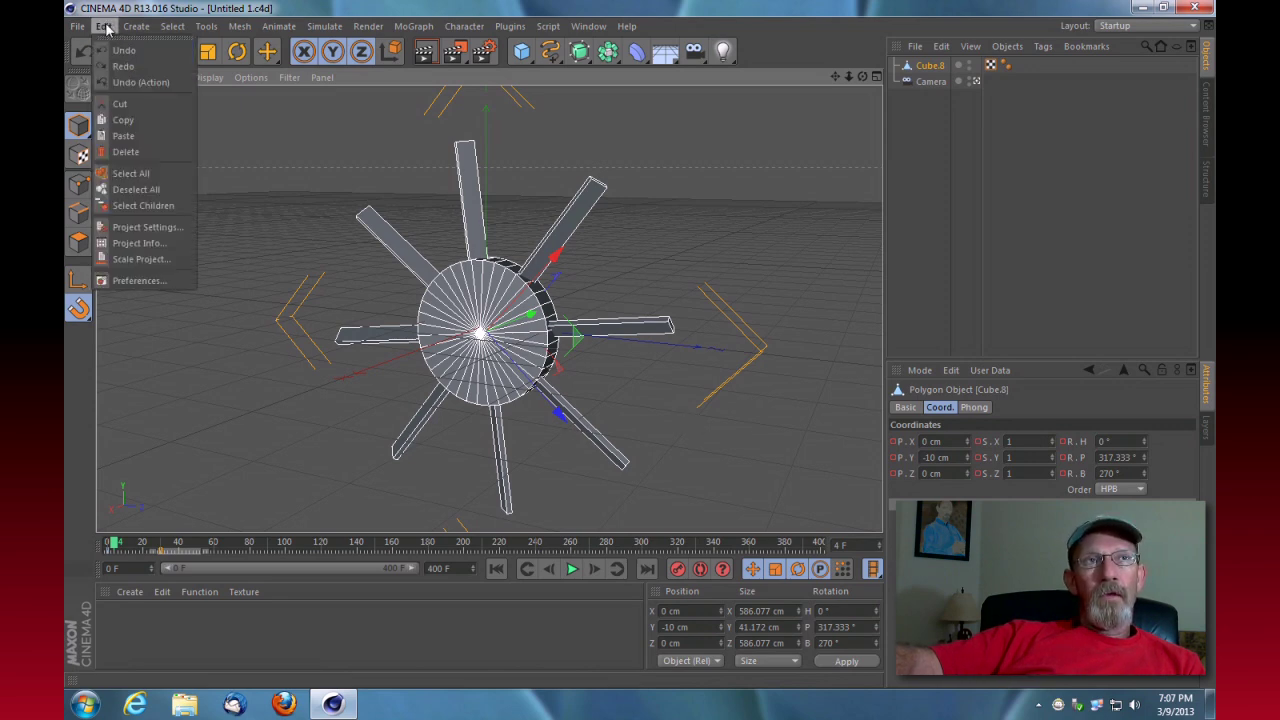
click(132, 229)
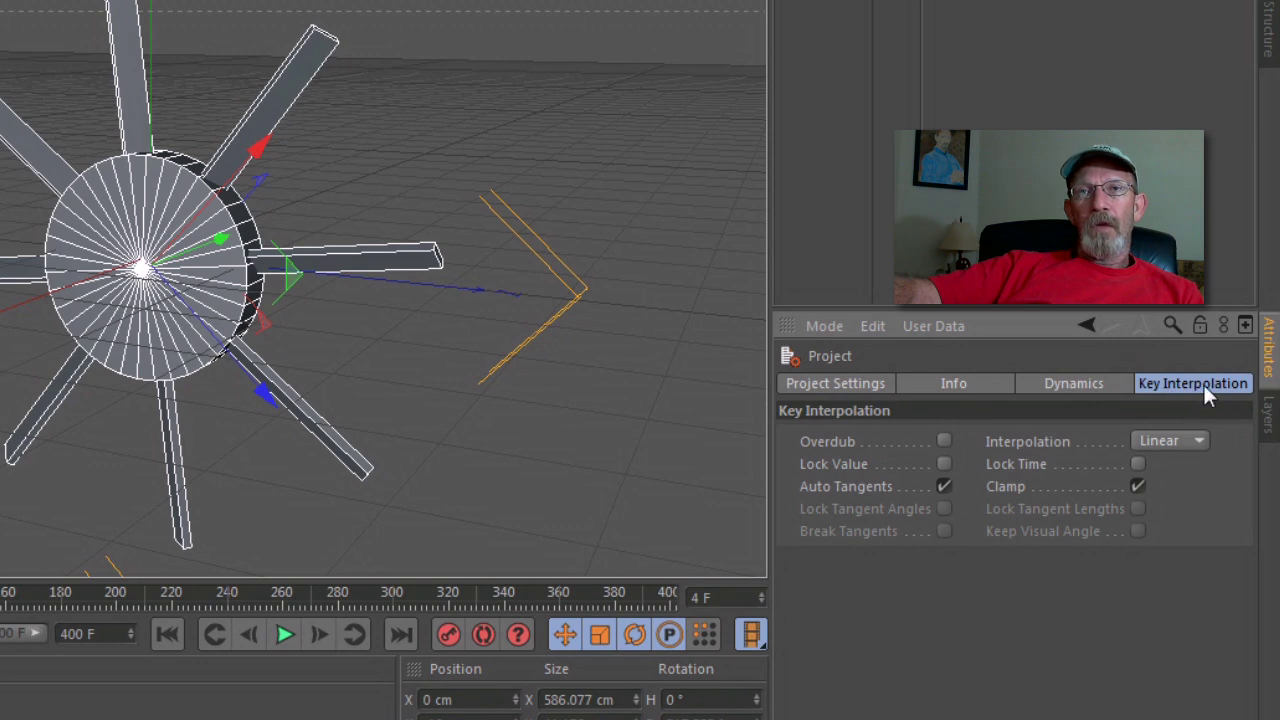
click(1198, 440)
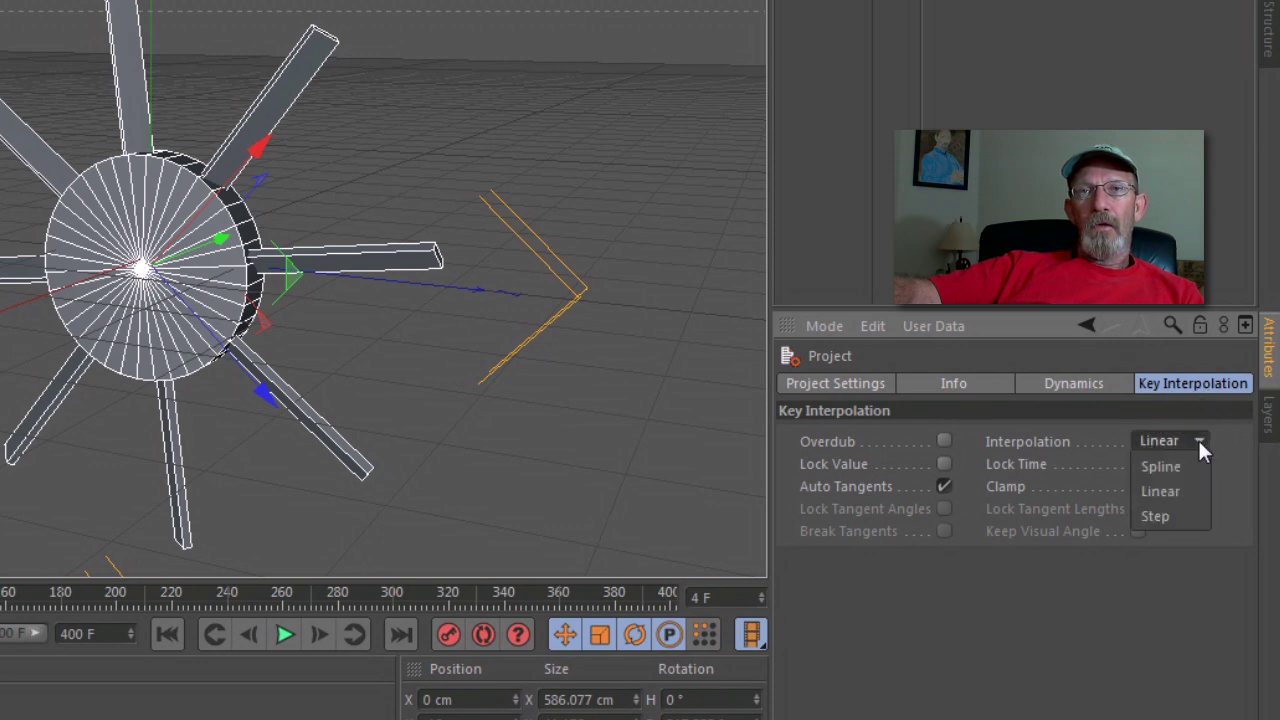
click(1176, 500)
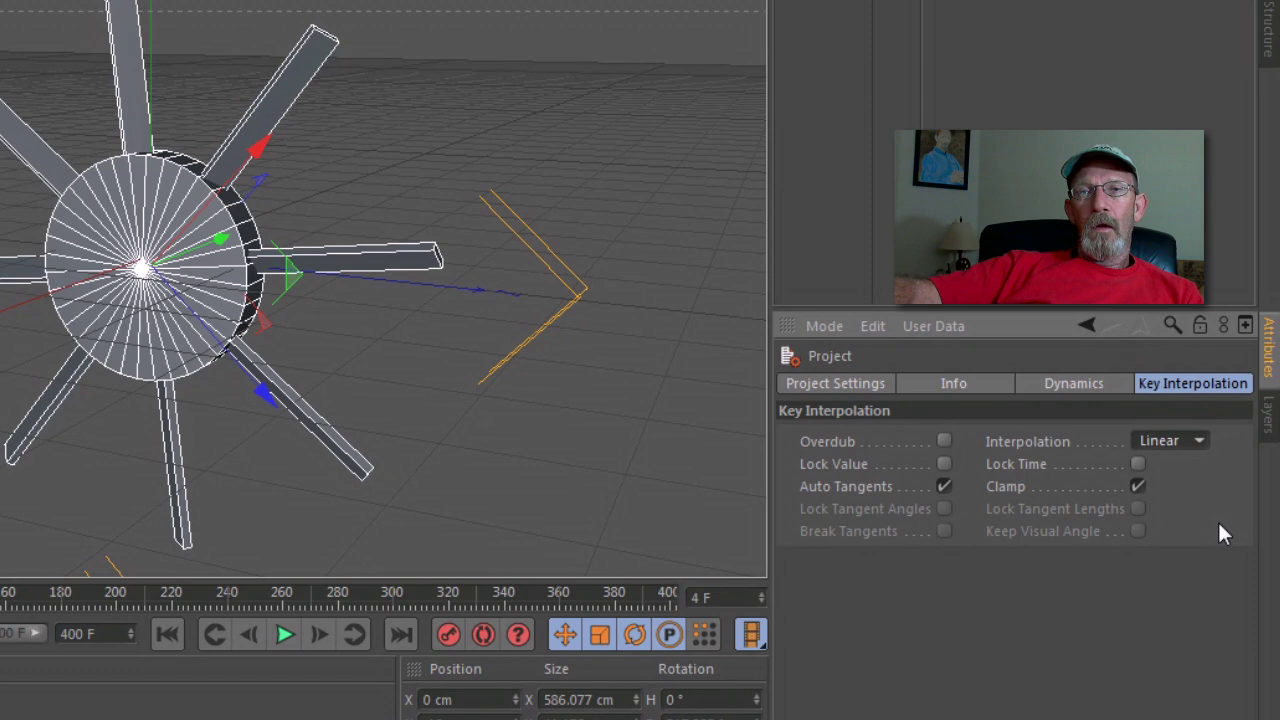
click(1201, 441)
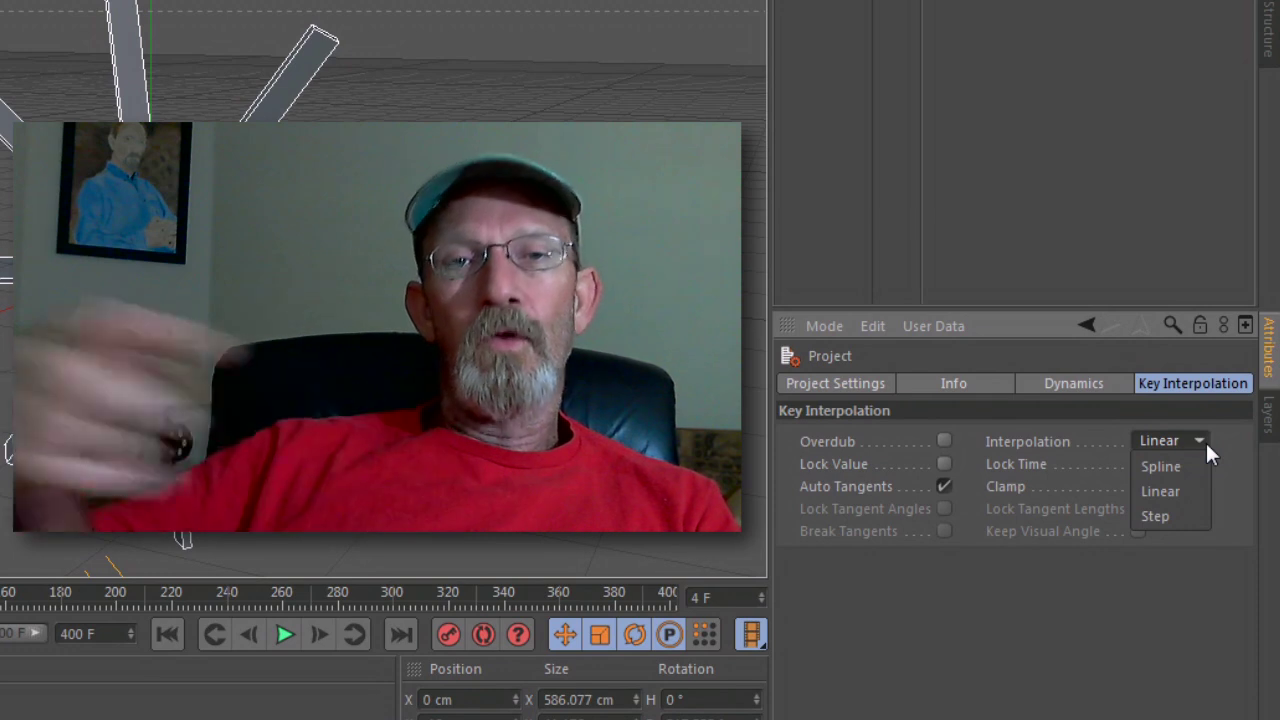
click(1206, 448)
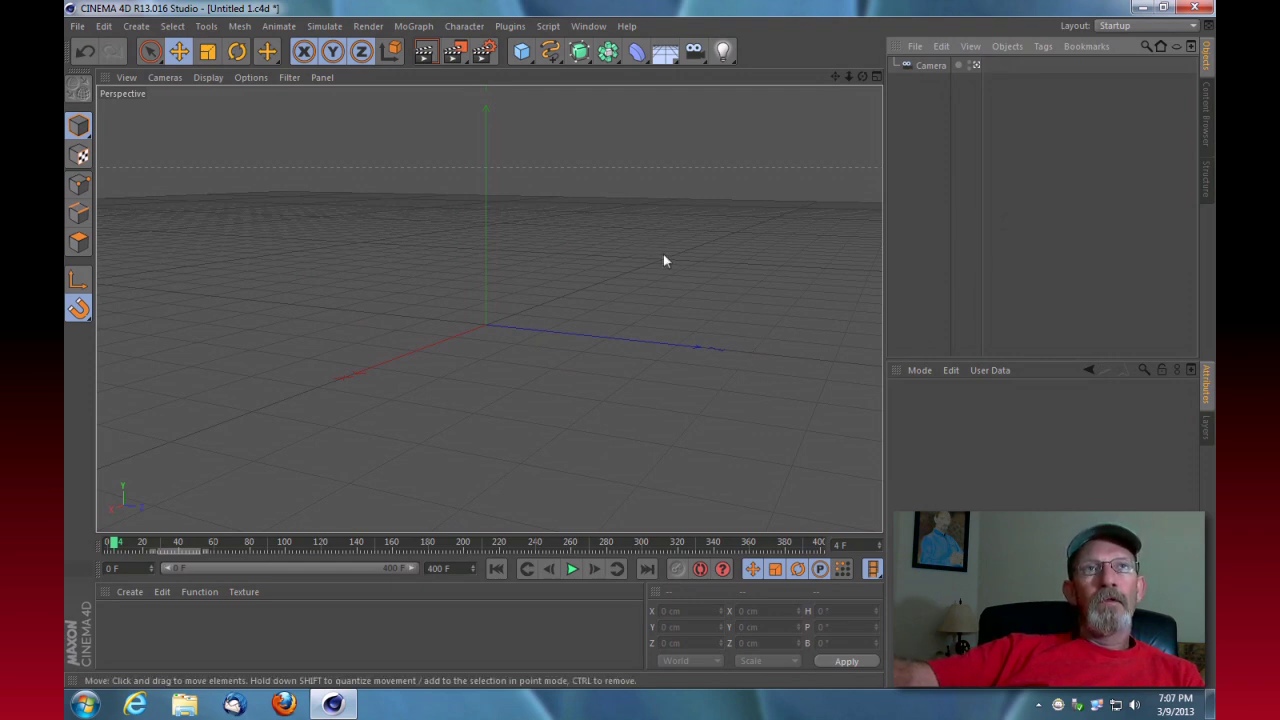
Add a cylinder at the origin and shape it into a flat disc about 233 cm wide and 31 cm high
click(522, 52)
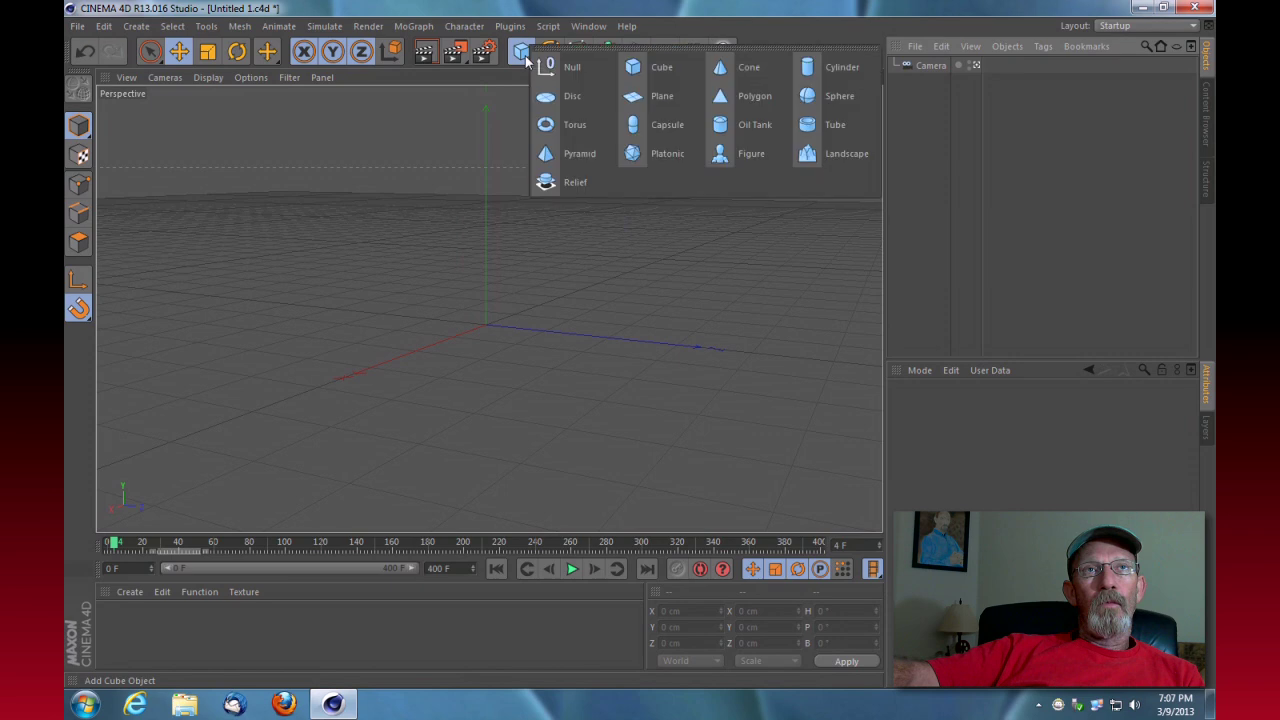
click(806, 68)
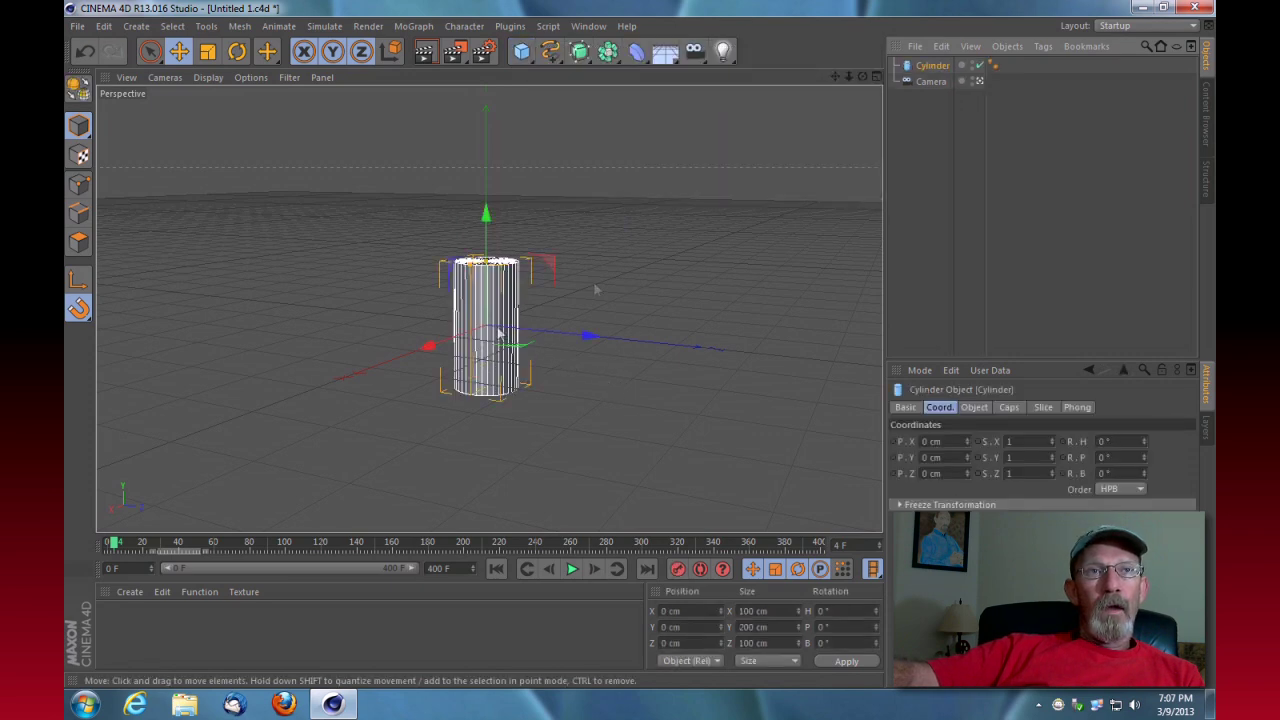
drag(862, 77, 380, 363)
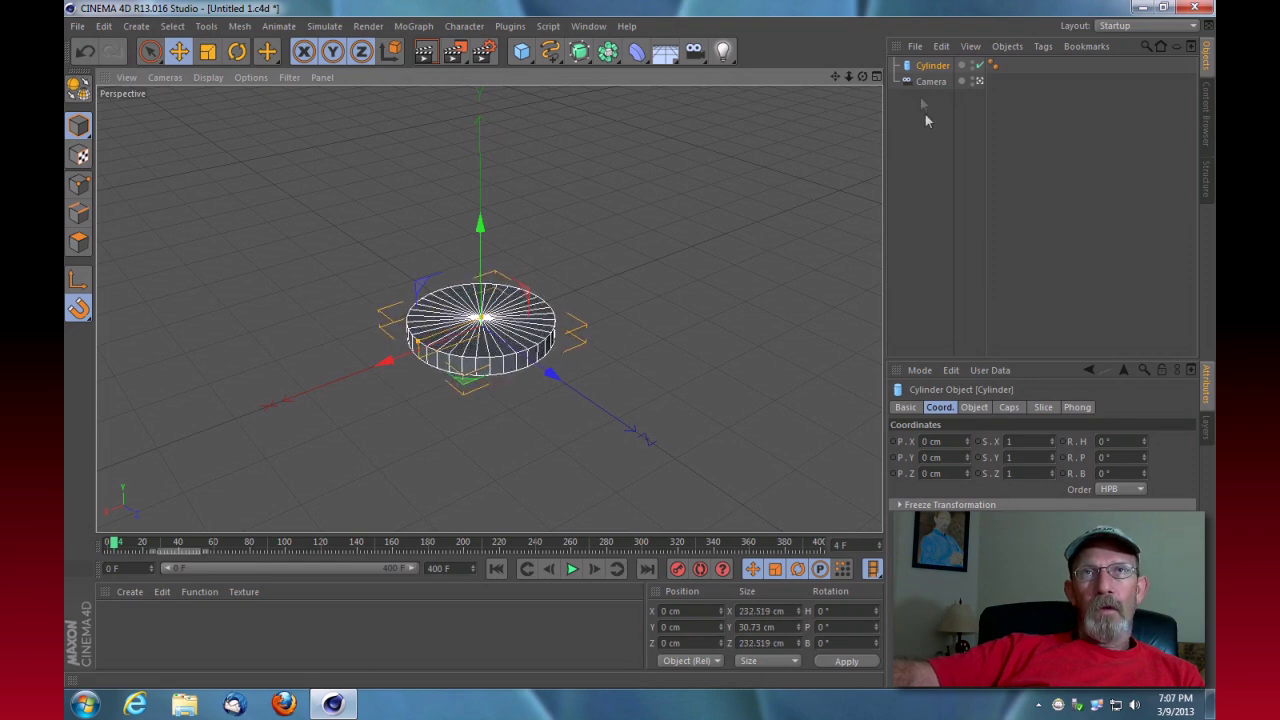
Set the cylinder's rotation segments to 50
click(968, 408)
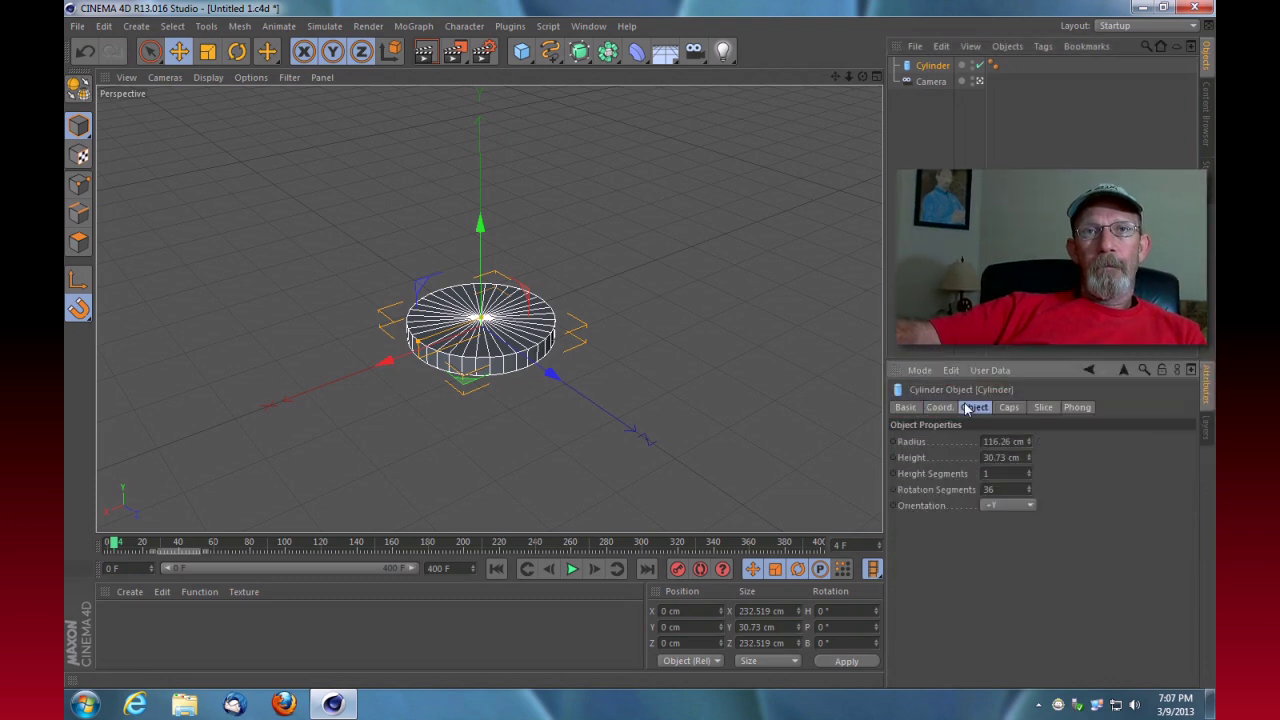
drag(1011, 489, 946, 491)
text(50)
key(Return)
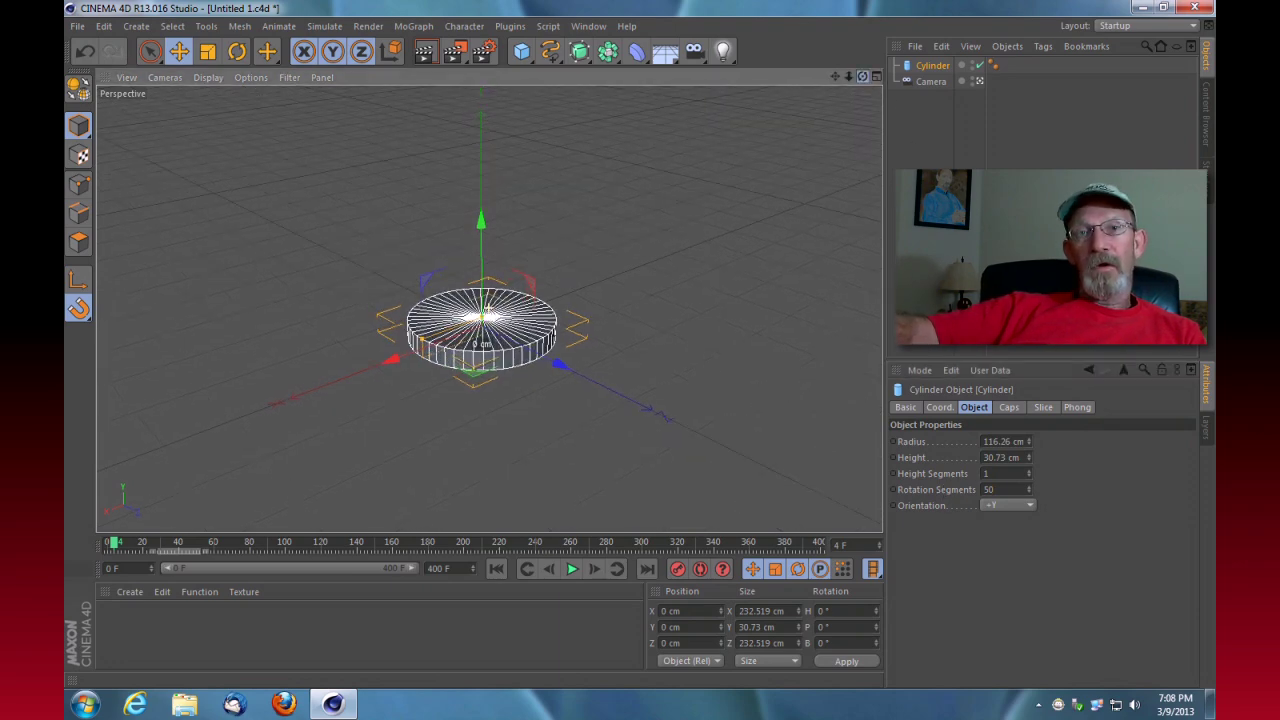
Make the cylinder editable as a polygon object
mouse_move(862, 76)
mouse_down()
mouse_move(884, 90)
mouse_move(890, 78)
mouse_move(866, 86)
mouse_up()
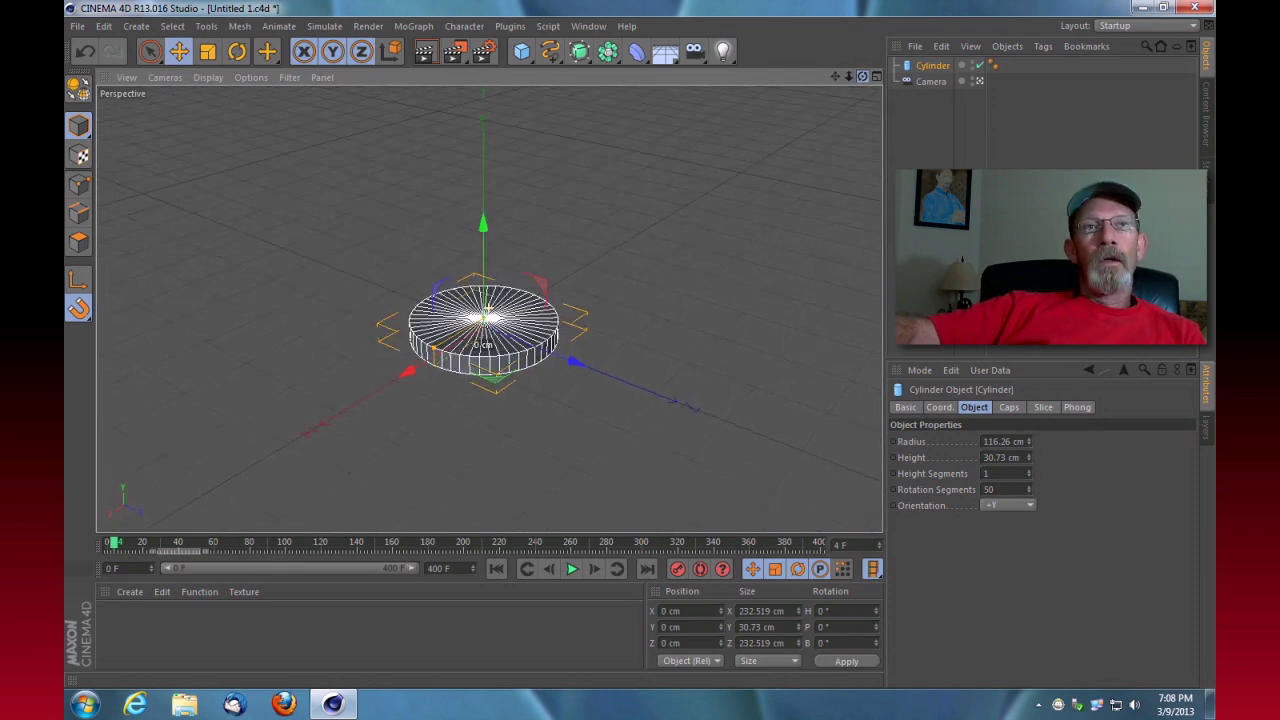
right_click(930, 67)
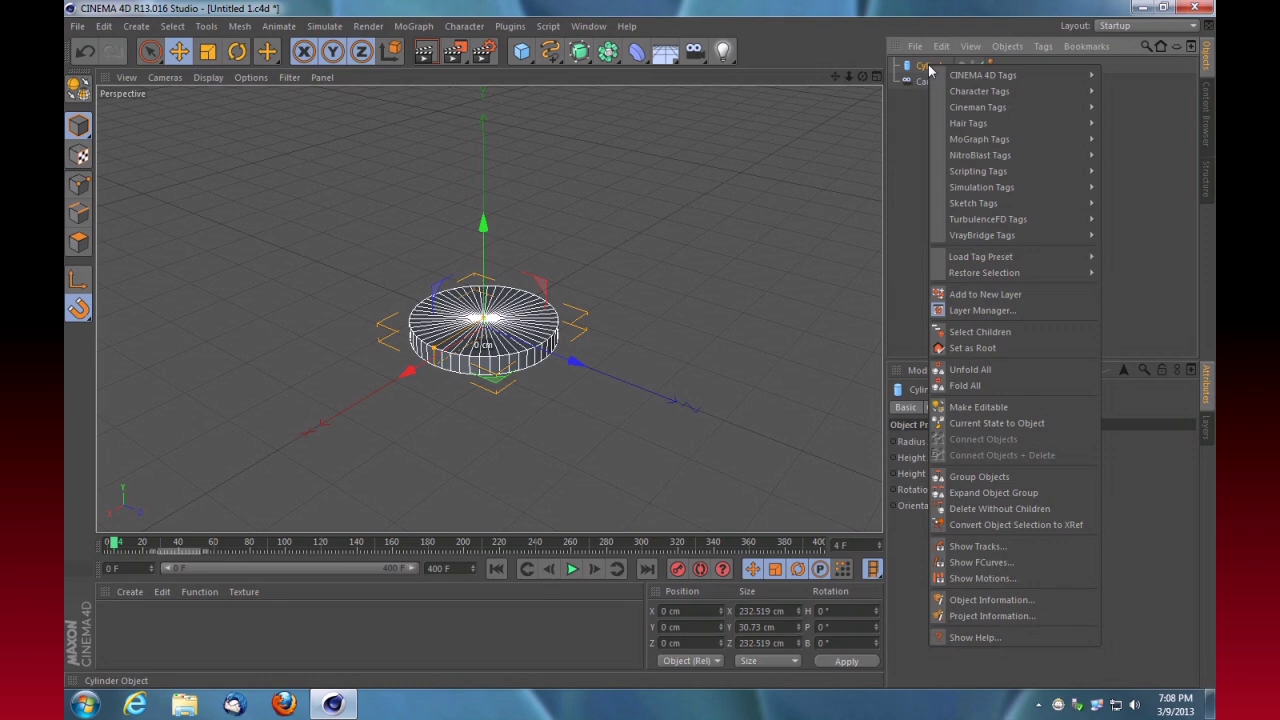
click(1021, 408)
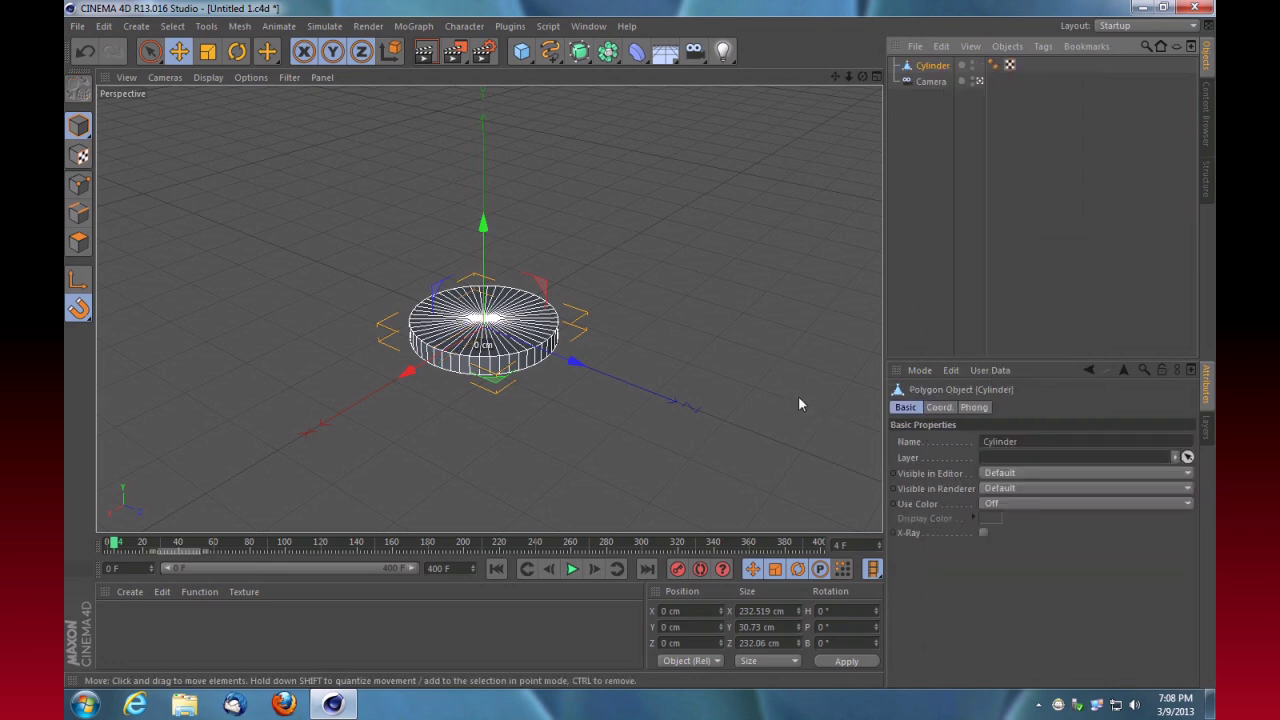
Rotate the cylinder upright and set its bank rotation (R.B) to exactly 90°
click(236, 52)
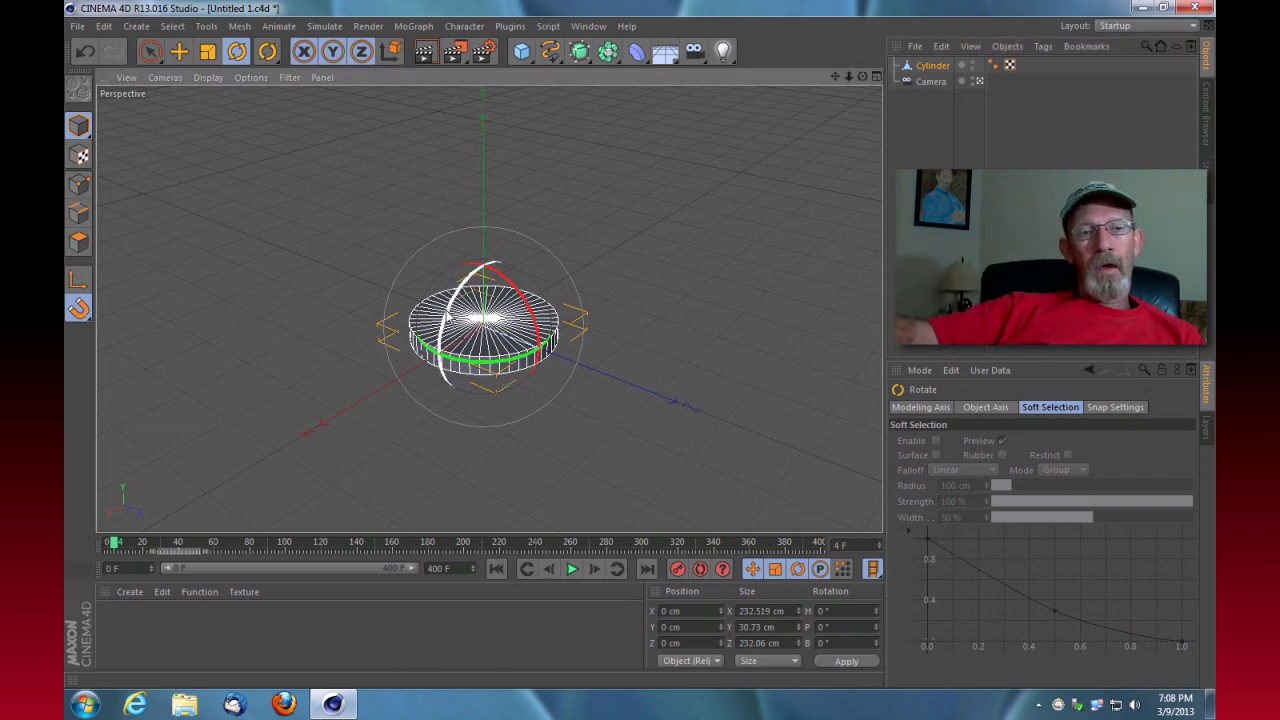
drag(447, 316, 510, 268)
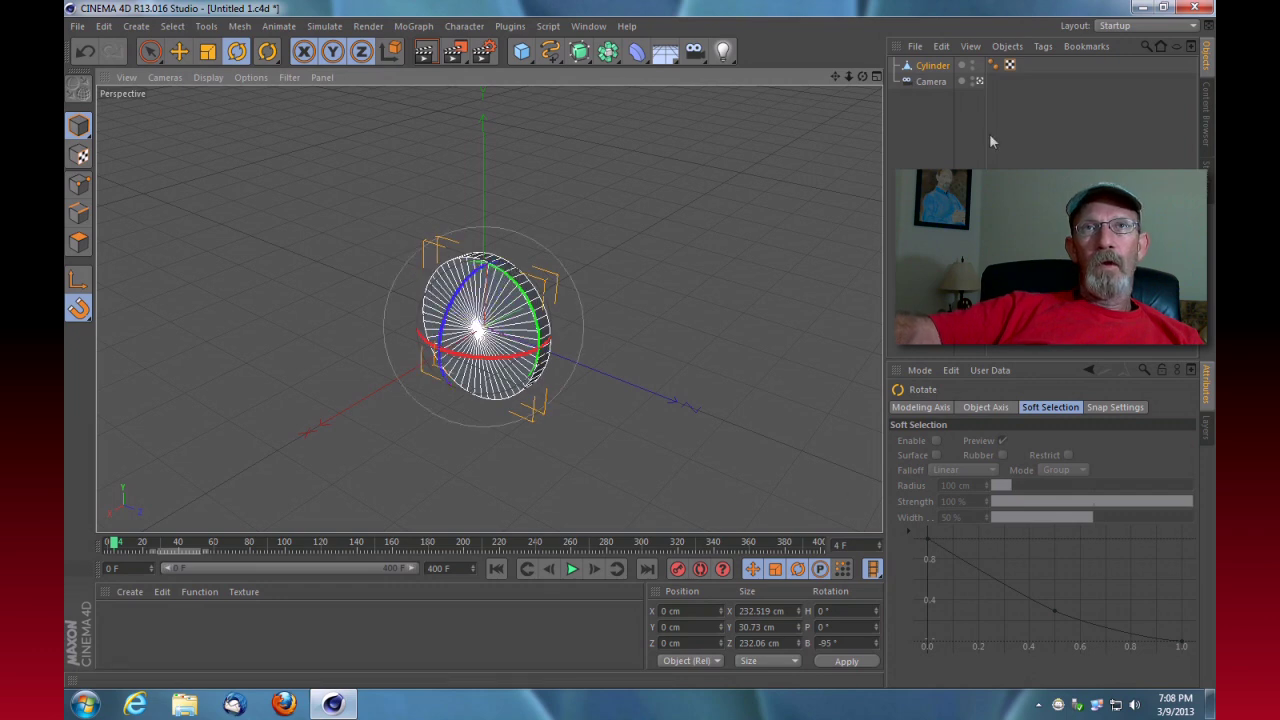
click(938, 68)
click(943, 408)
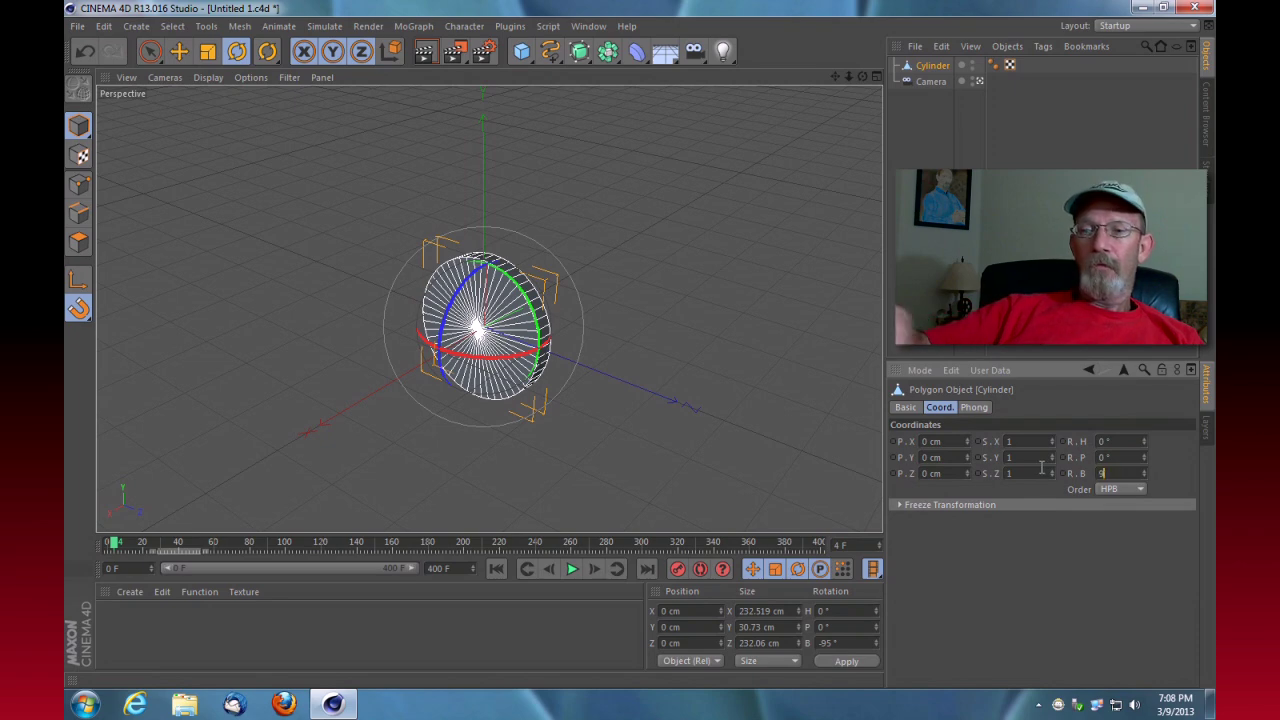
text(90)
key(Return)
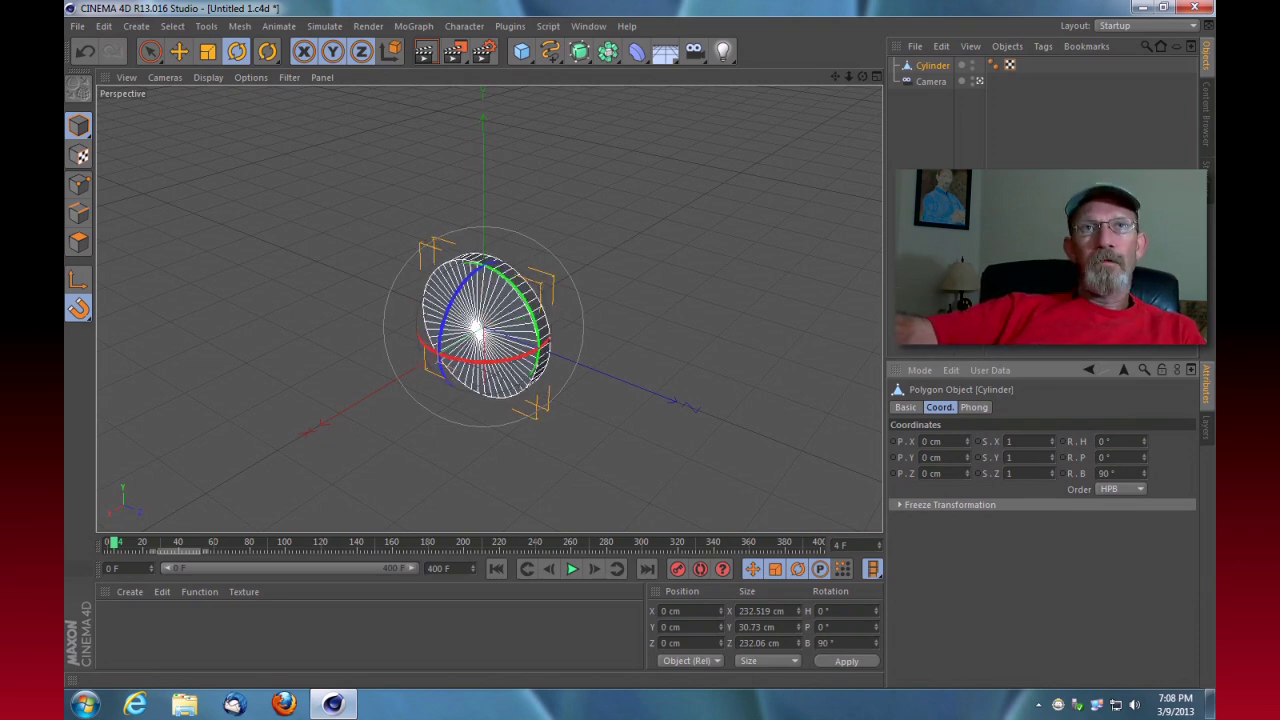
Add a cube and slim it into a spoke about 24.7 cm by 200 cm by 6.8 cm, fitting within the disc's thickness
drag(862, 76, 488, 308)
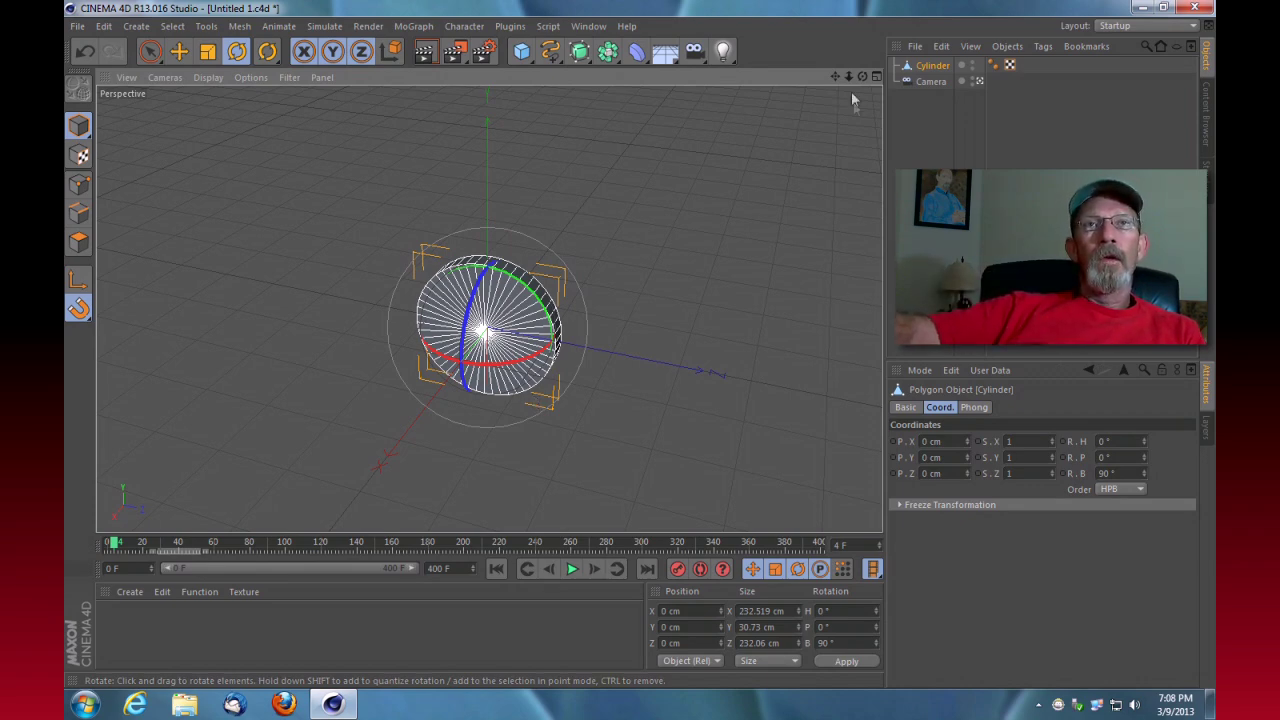
drag(861, 77, 845, 120)
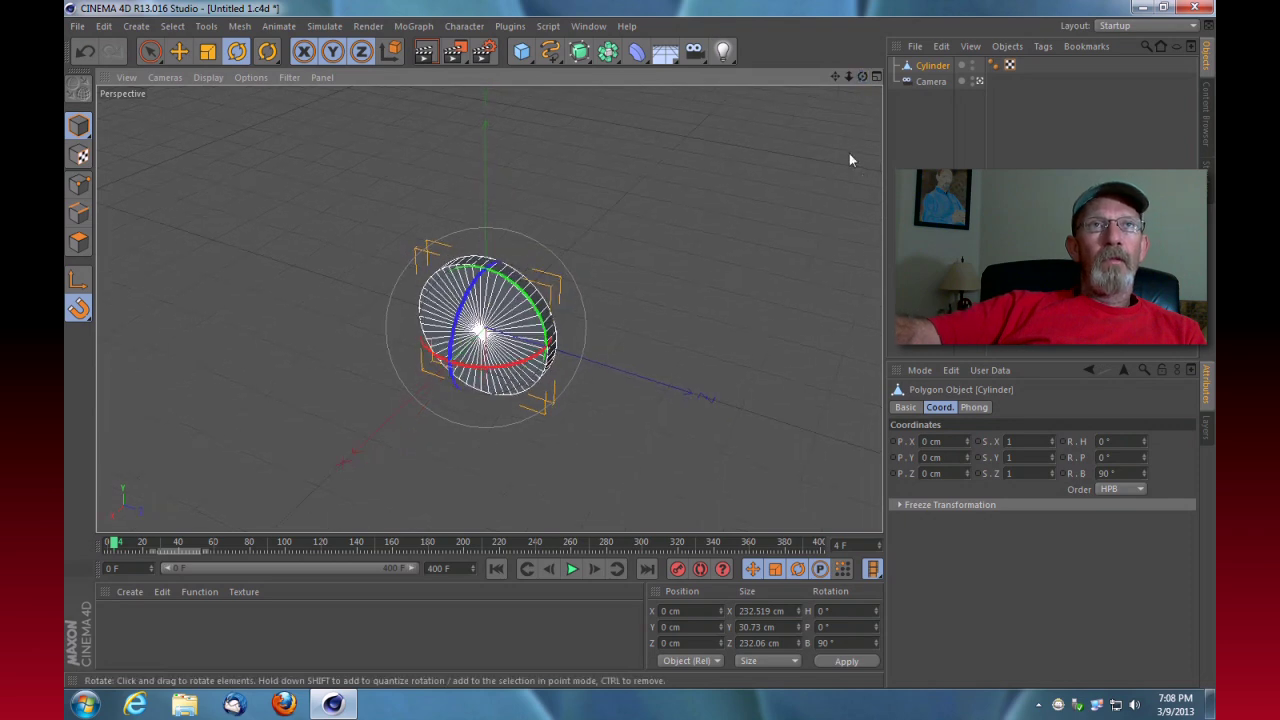
drag(528, 53, 660, 64)
drag(545, 350, 467, 350)
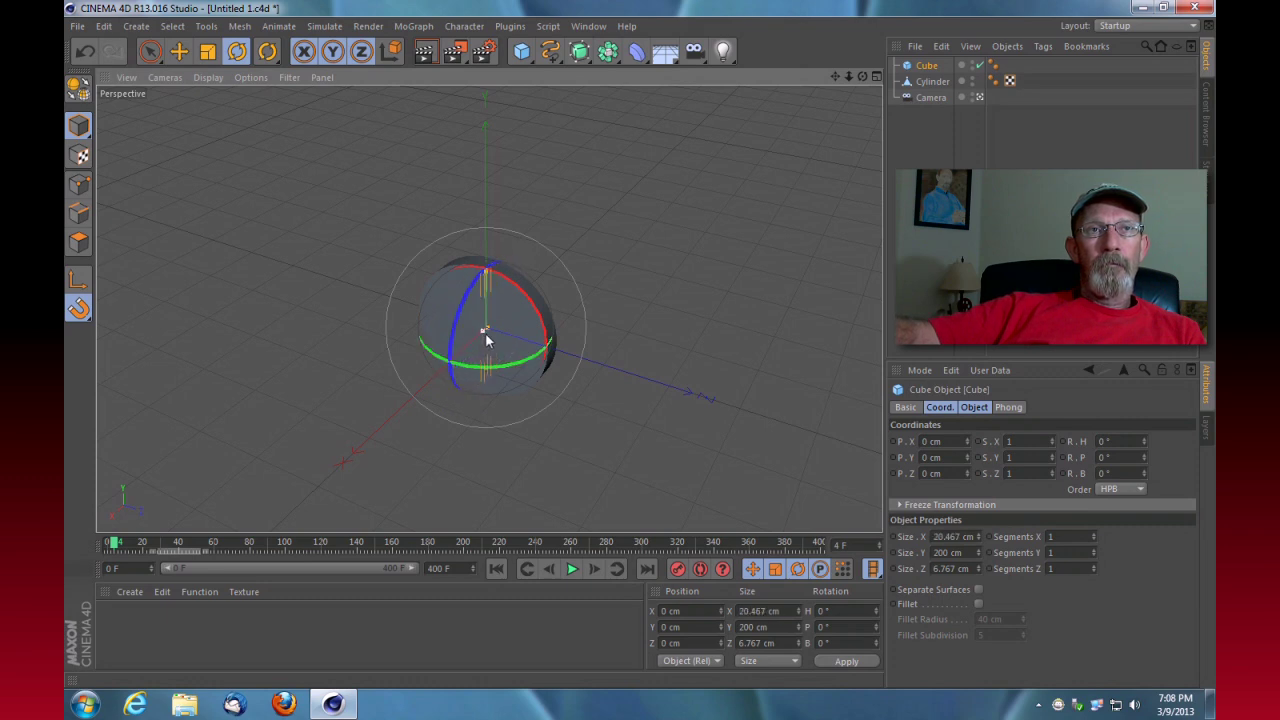
drag(863, 76, 810, 175)
drag(848, 78, 905, 60)
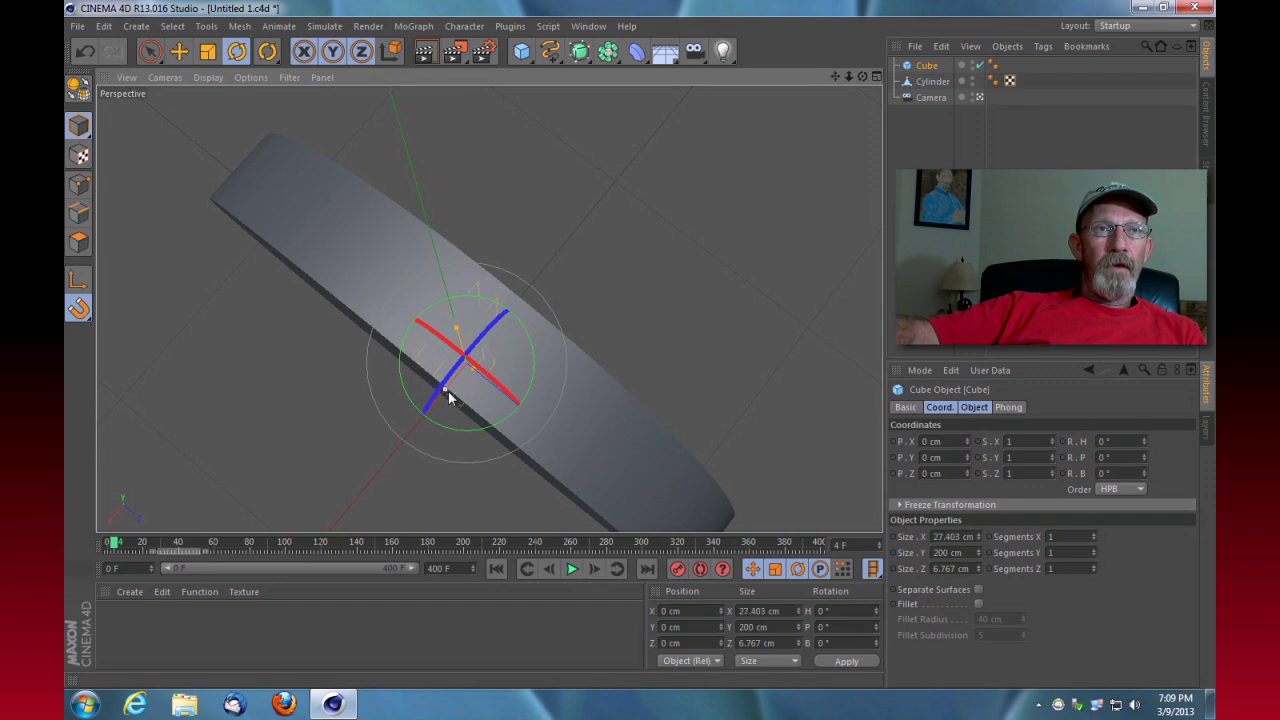
drag(862, 77, 840, 185)
drag(862, 77, 845, 82)
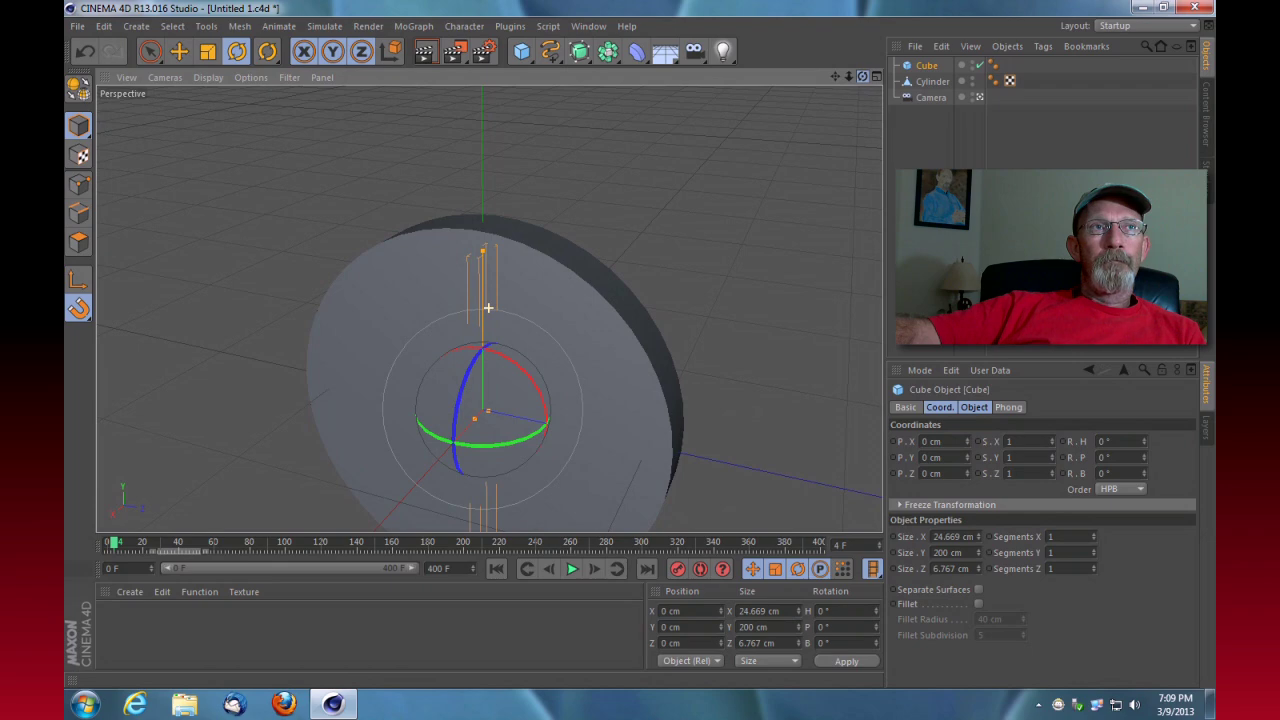
Move the cube straight up so it stands on the disc's upper rim, and deselect it
click(184, 50)
mouse_move(480, 305)
mouse_down()
mouse_move(476, 332)
mouse_move(475, 298)
mouse_up()
click(755, 414)
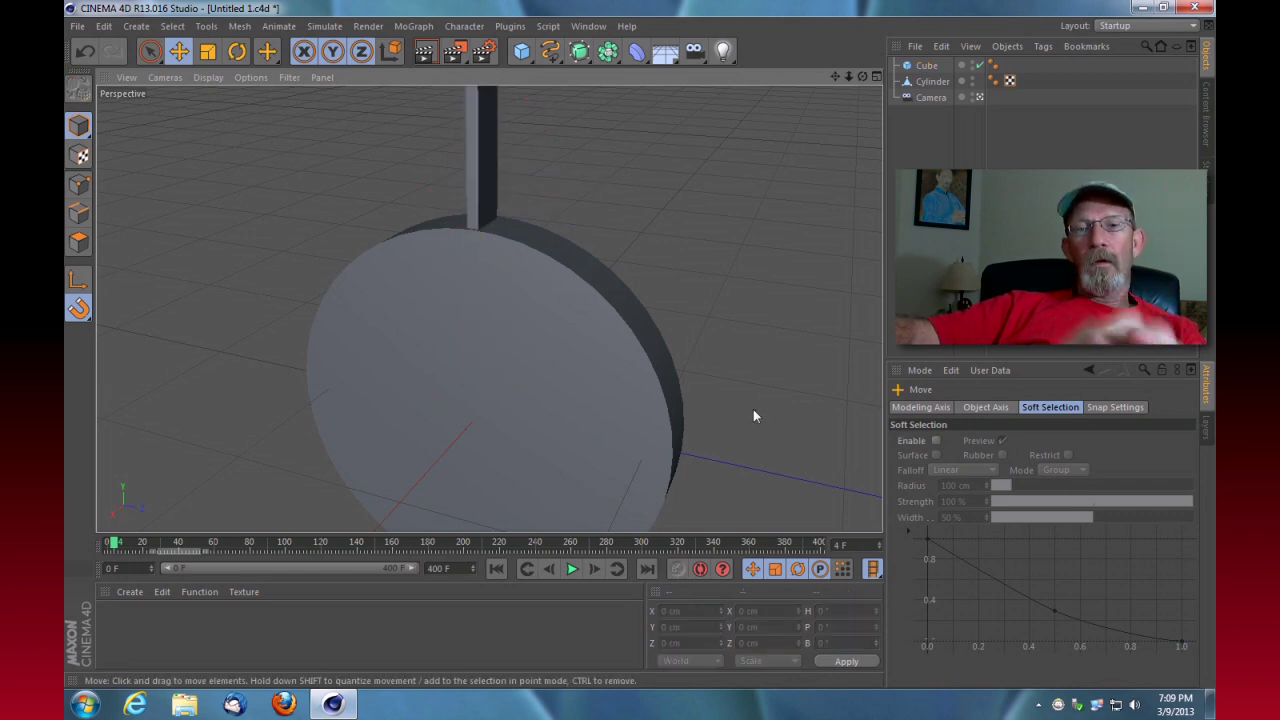
Turn off snapping and fine-tune the cube's height above the disc to a Y position of about 206.6 cm
key(p)
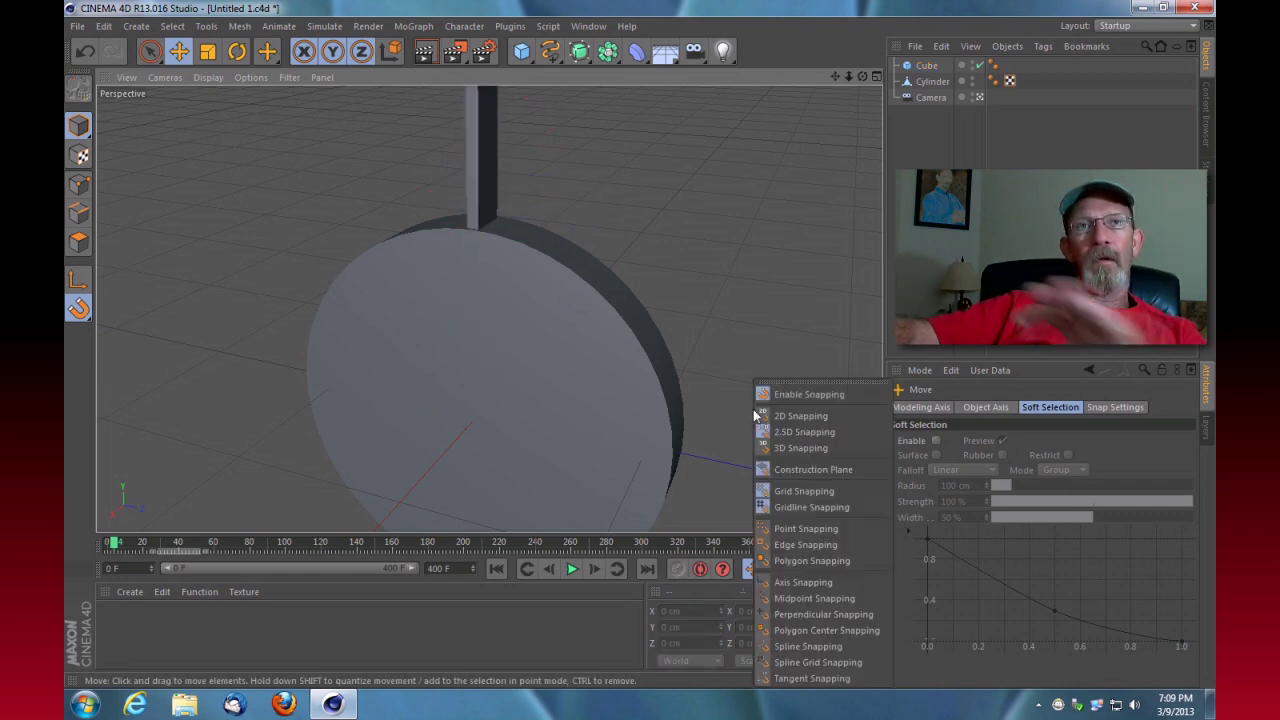
click(804, 394)
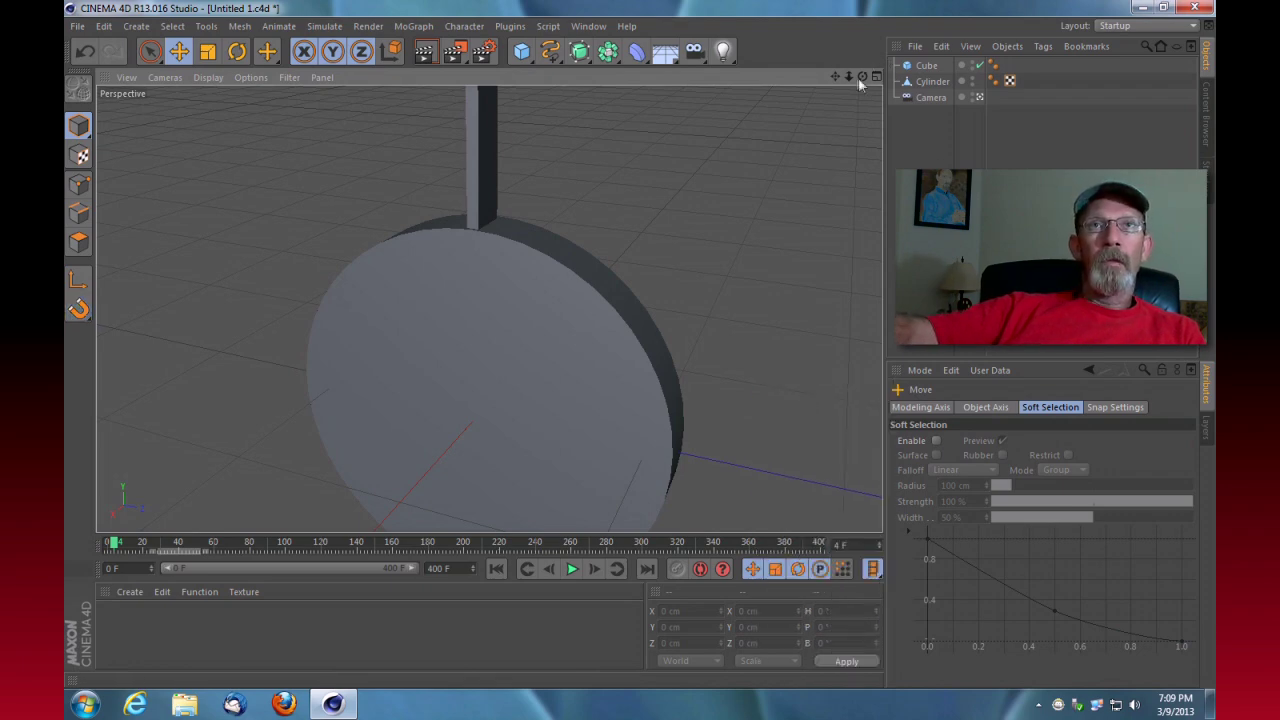
scroll(489, 308, down, 3)
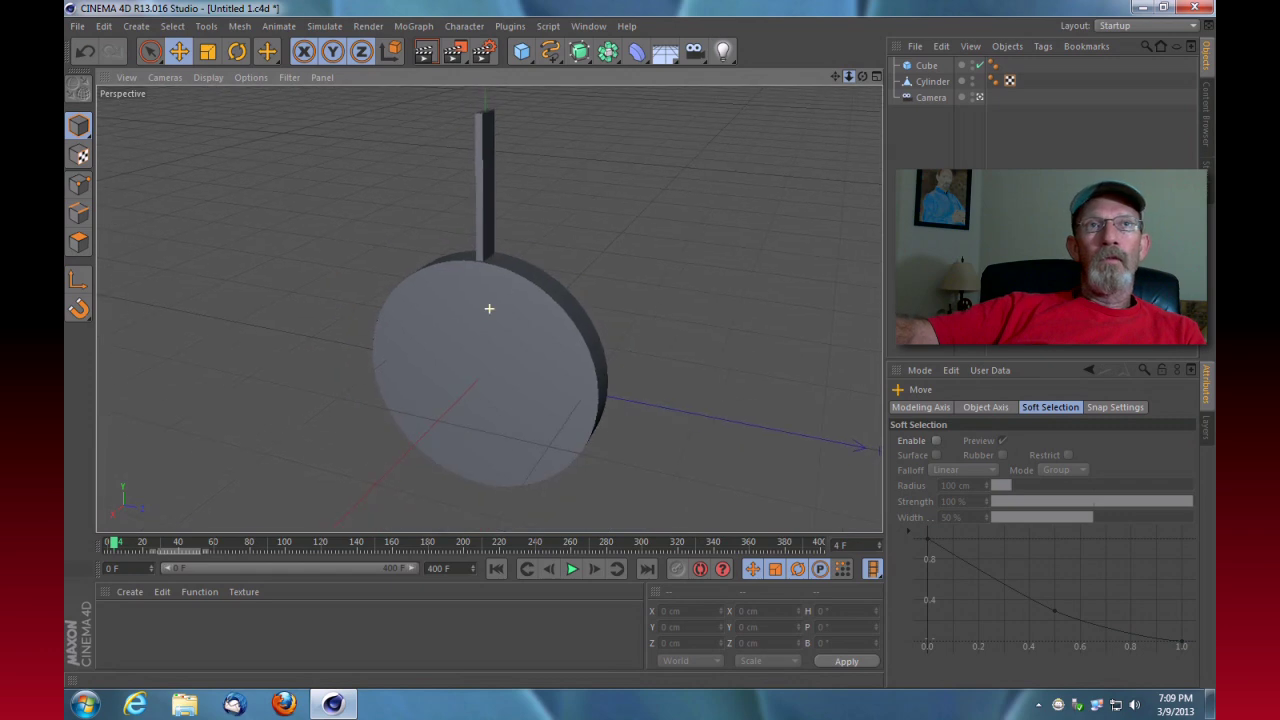
click(926, 65)
drag(488, 125, 492, 99)
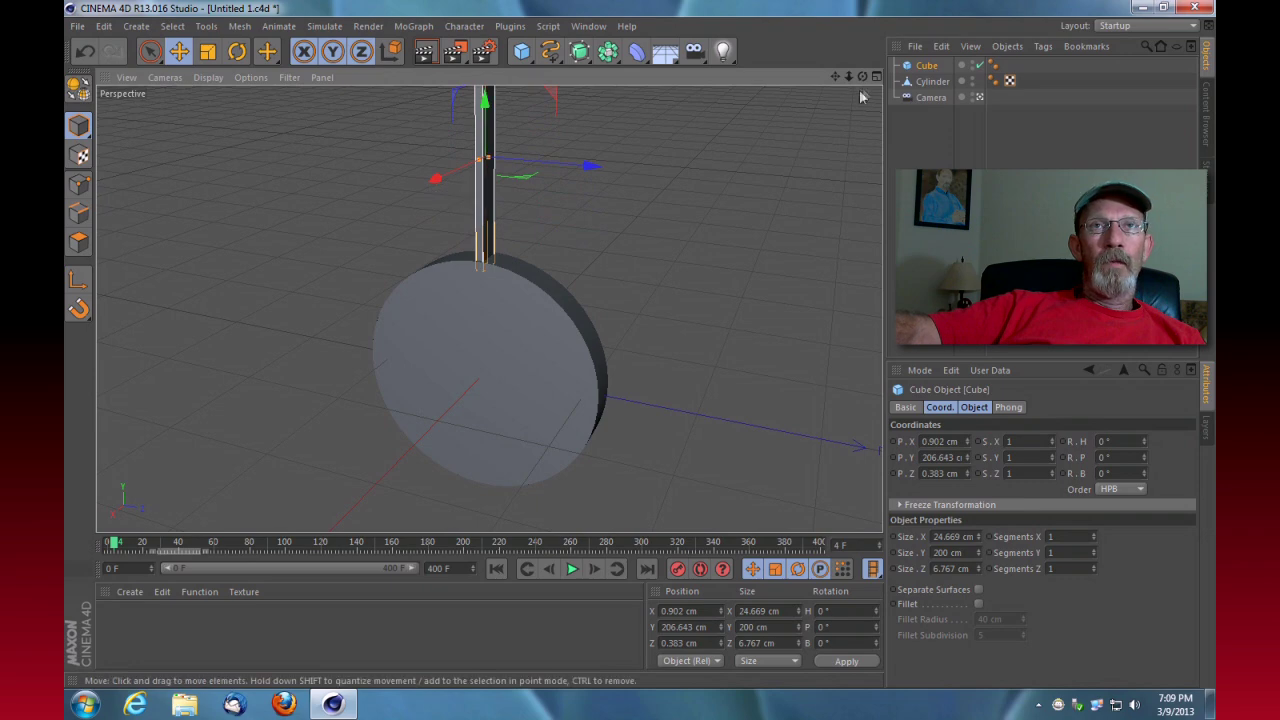
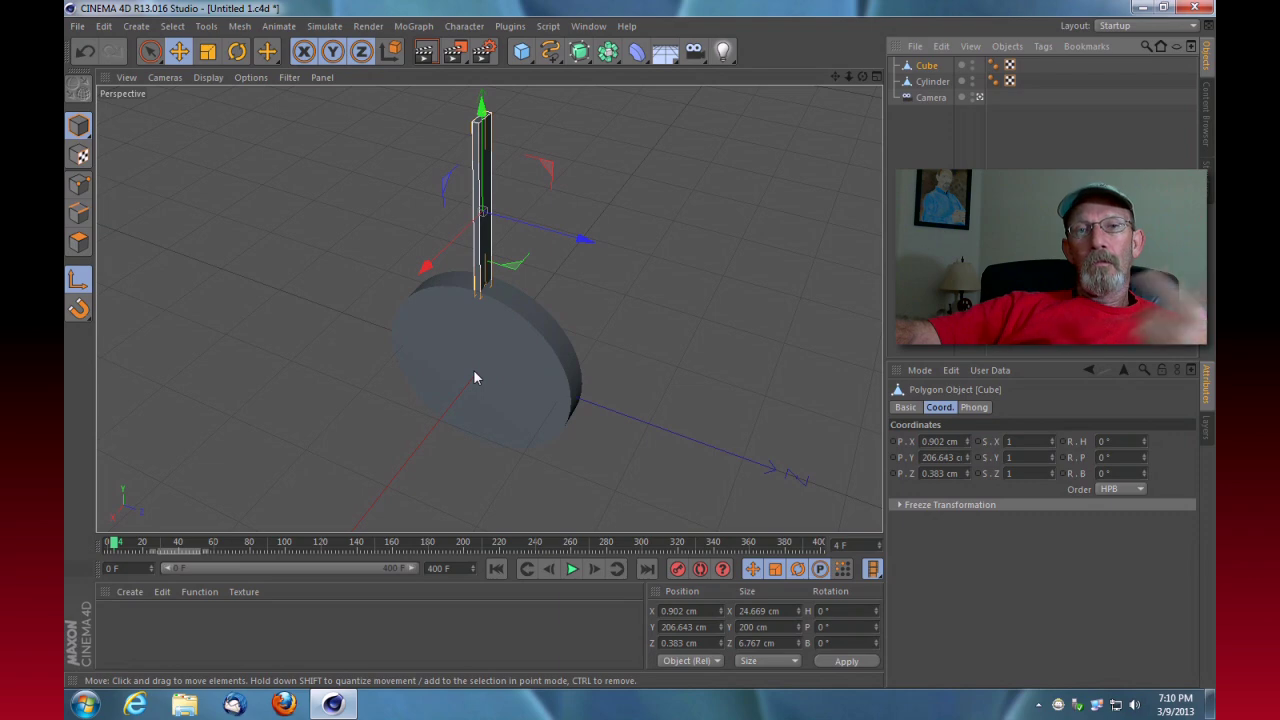
In axis mode, lower only the cube's axis to near the disc's centre in the Right view, at a Y position of about 4.2 cm
click(80, 287)
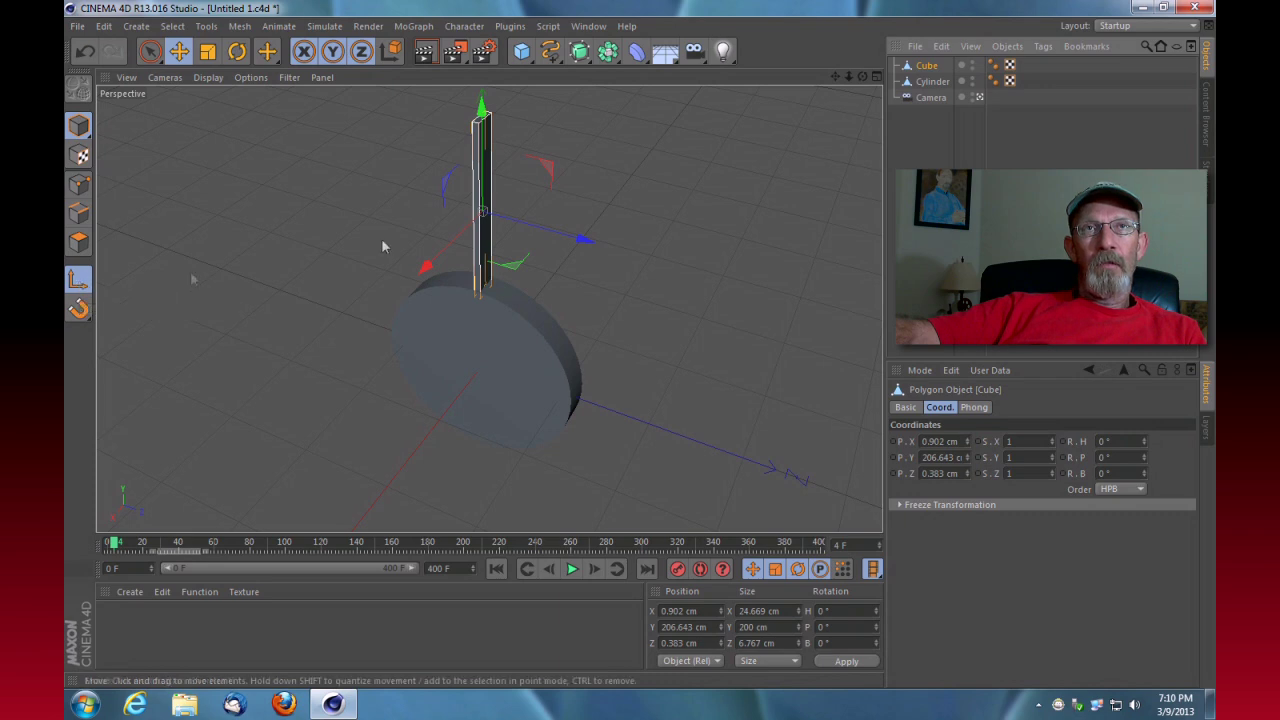
click(876, 77)
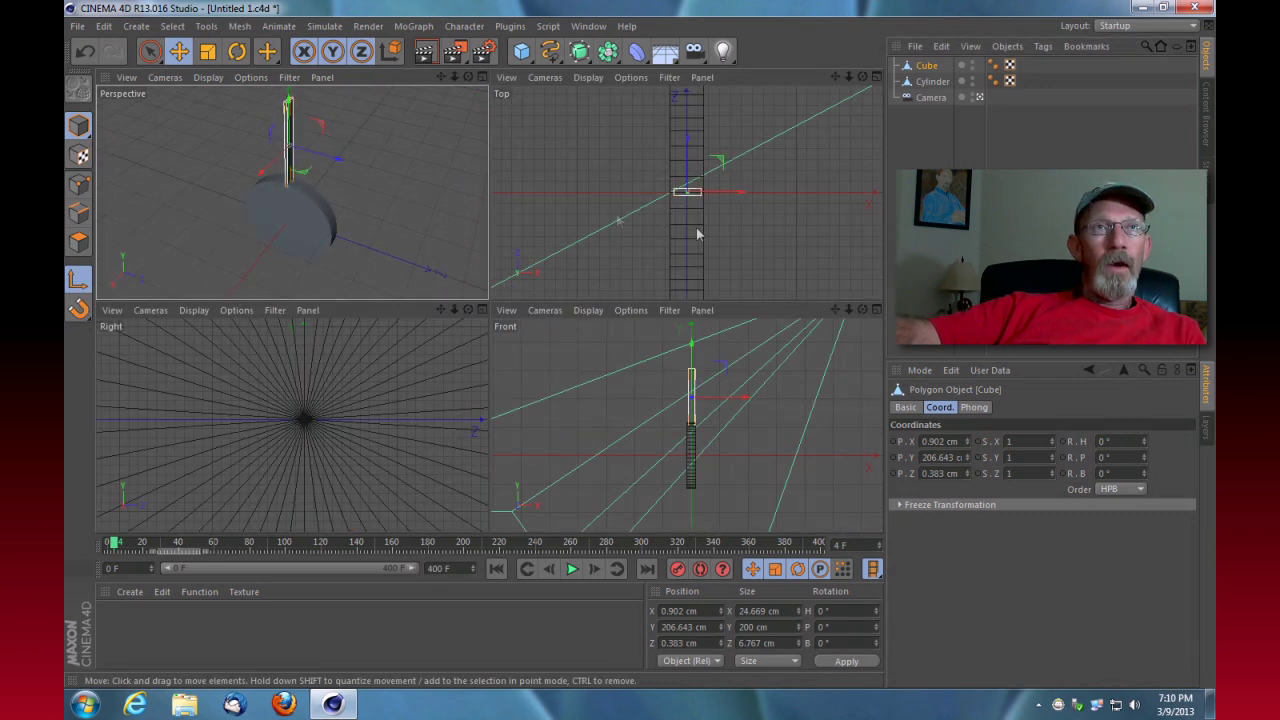
click(482, 311)
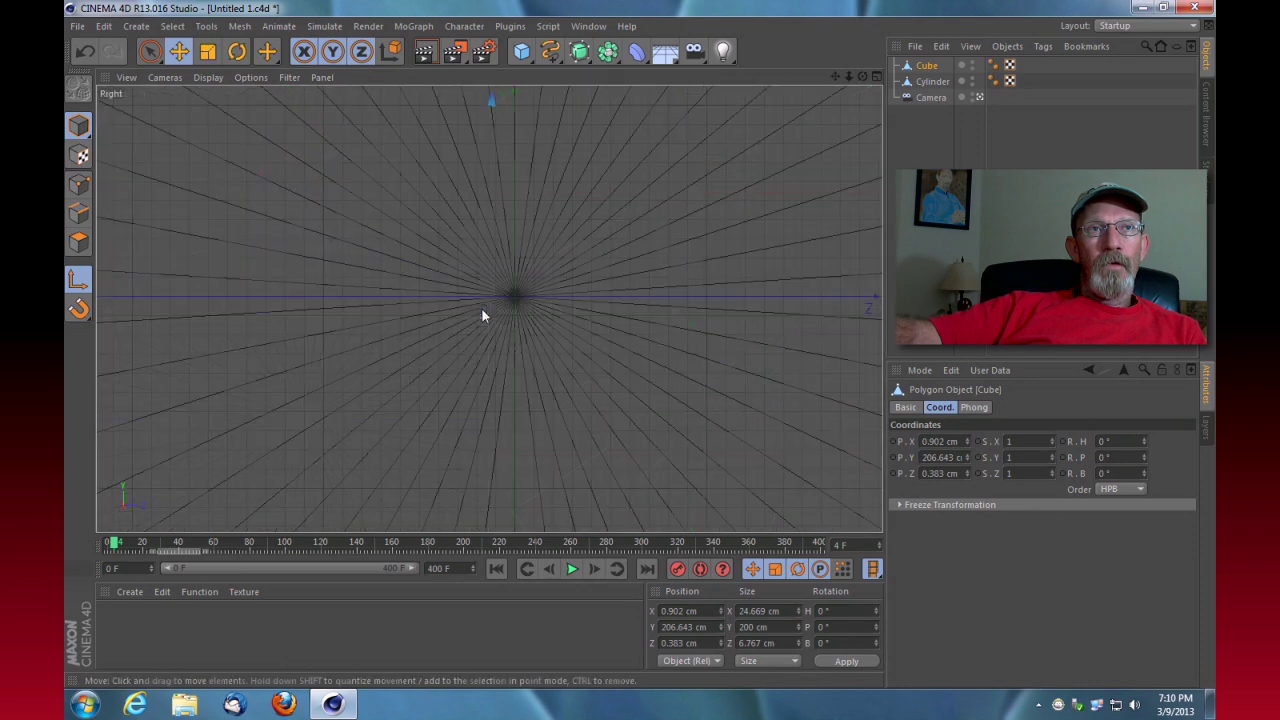
scroll(488, 309, up, 6)
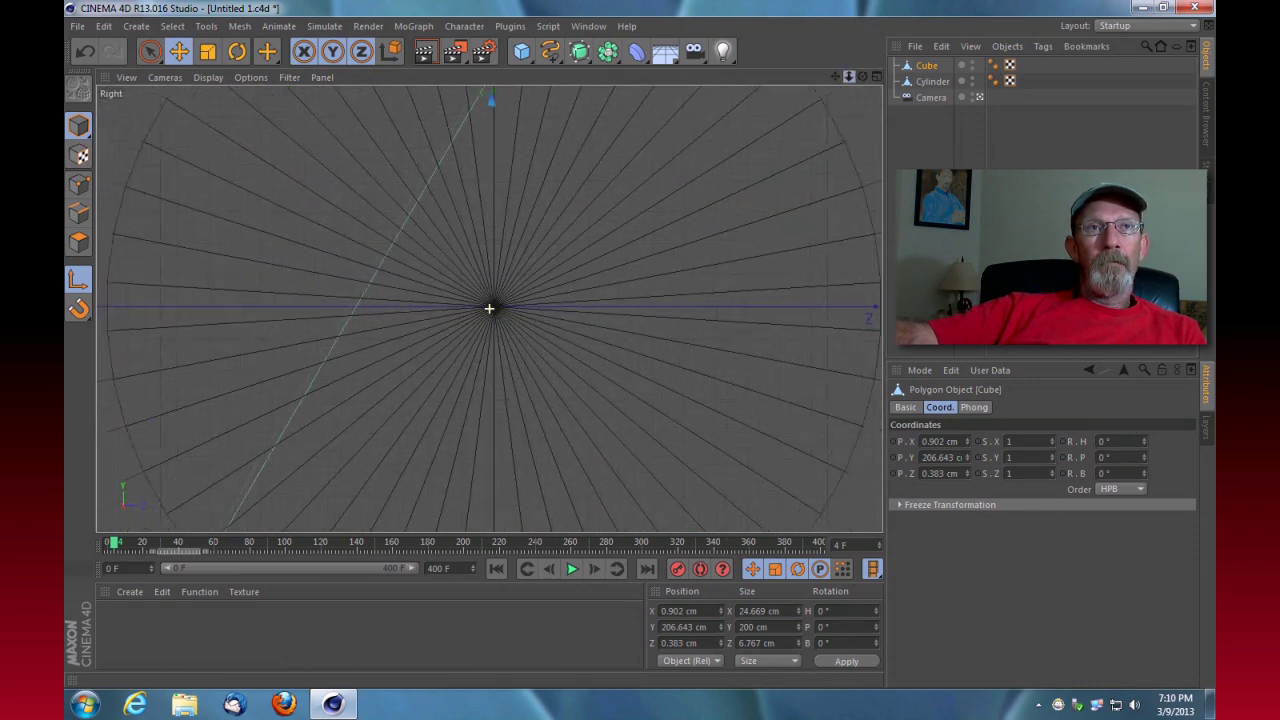
drag(836, 77, 709, 225)
drag(503, 165, 499, 310)
drag(848, 77, 839, 0)
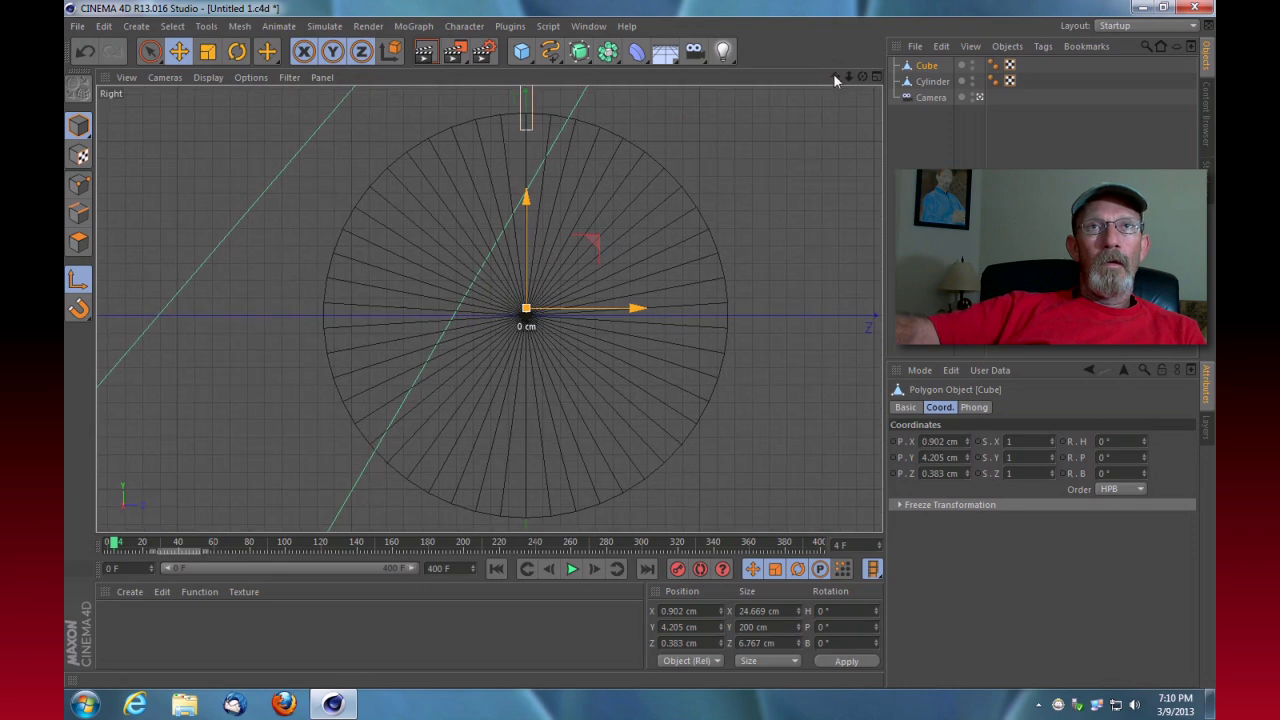
drag(848, 76, 920, 76)
drag(836, 76, 736, 120)
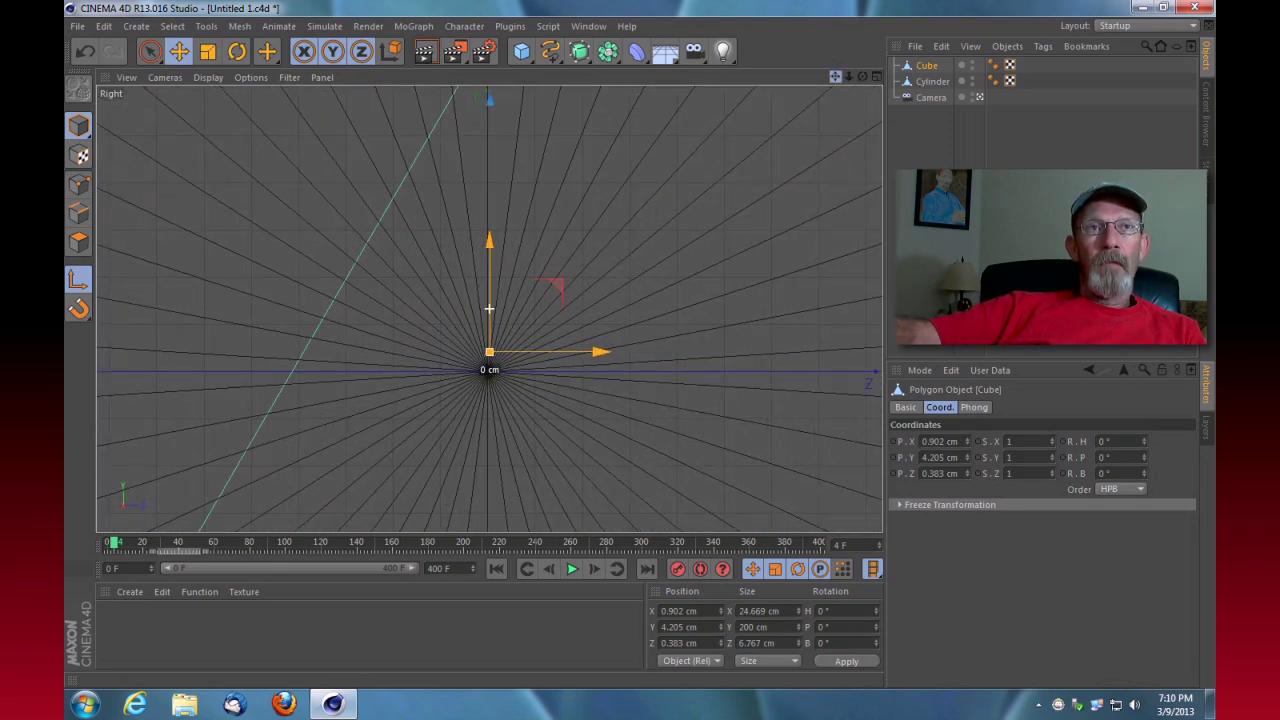
Compare the cylinder's centre with the cube's axis, reselect the cube, and enable snapping
click(927, 84)
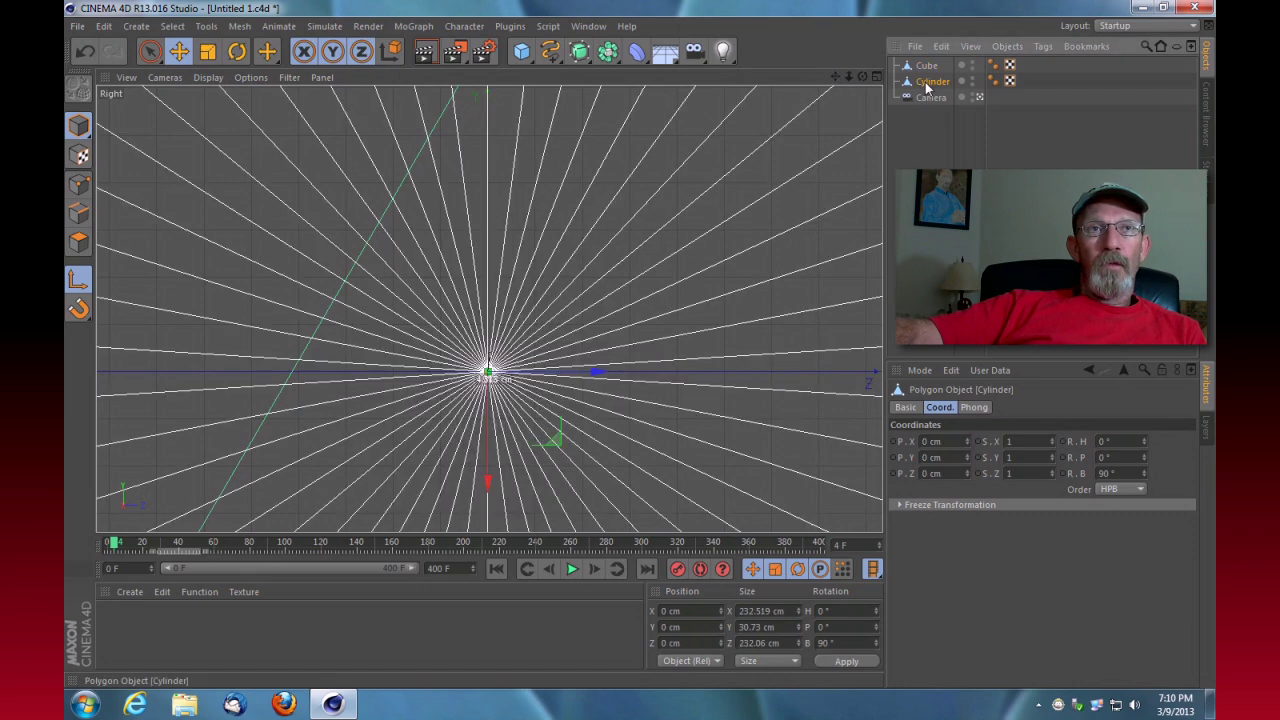
drag(850, 77, 940, 77)
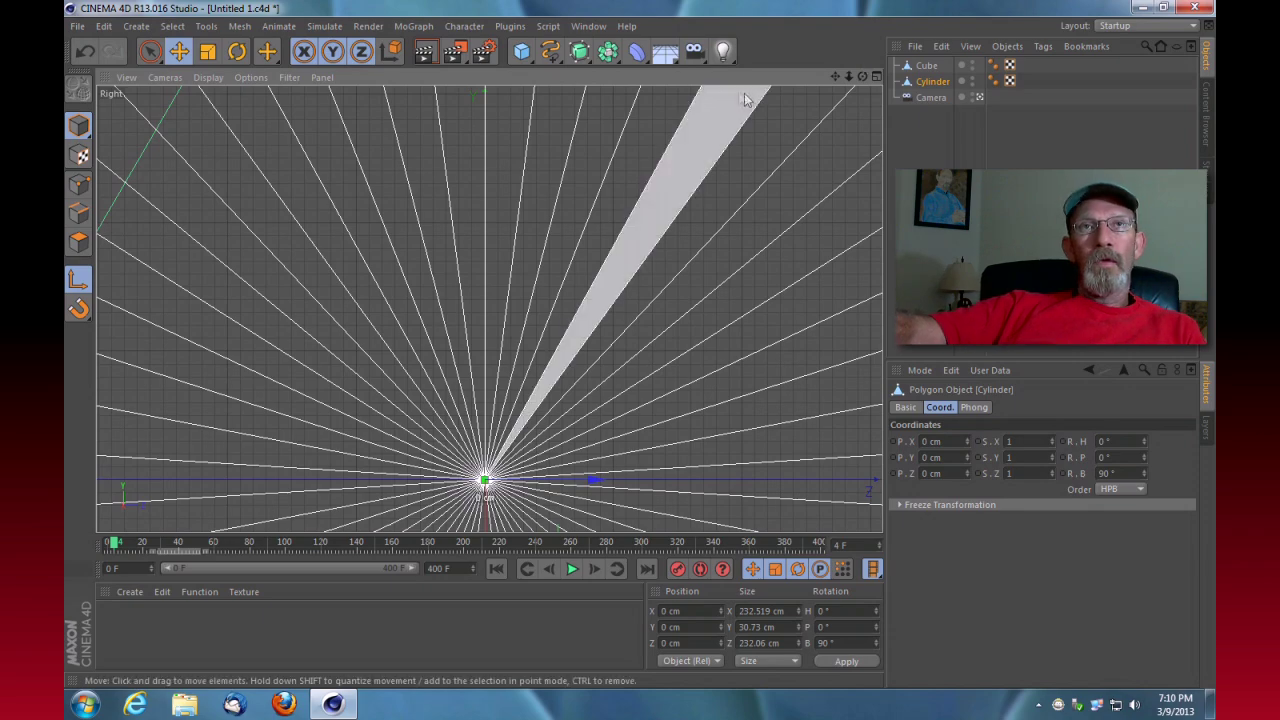
scroll(485, 181, down, 5)
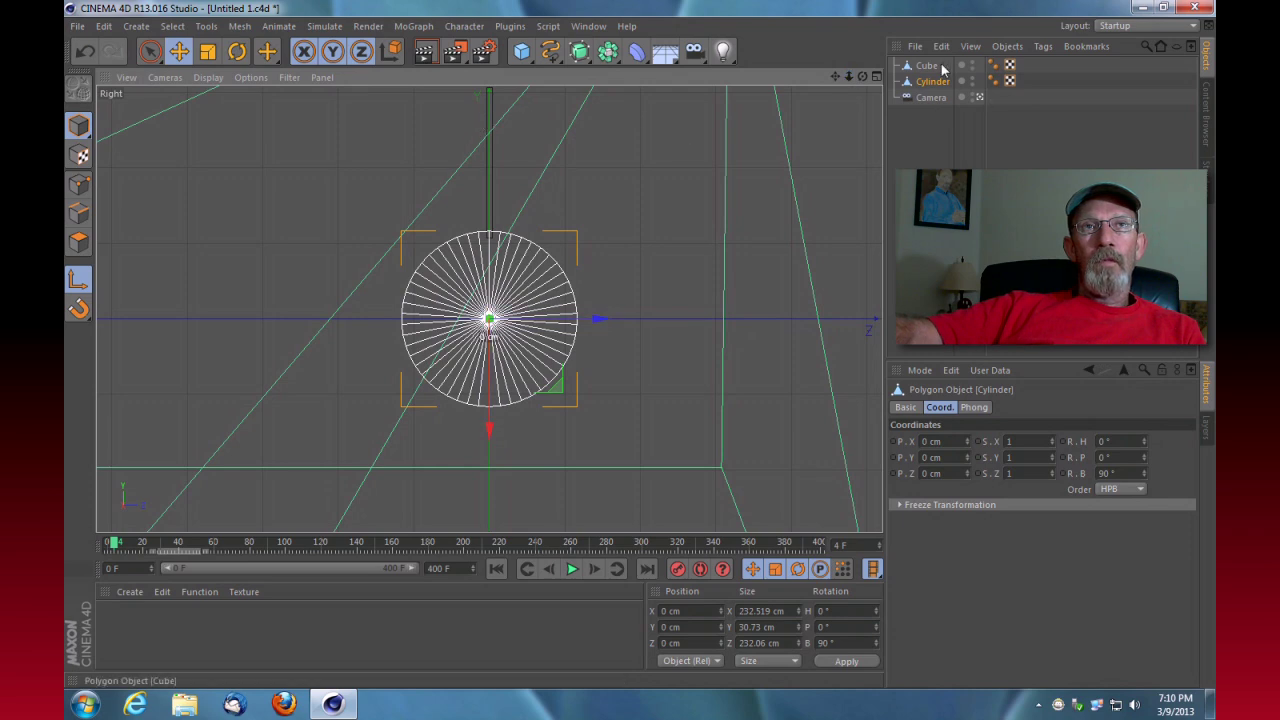
click(488, 182)
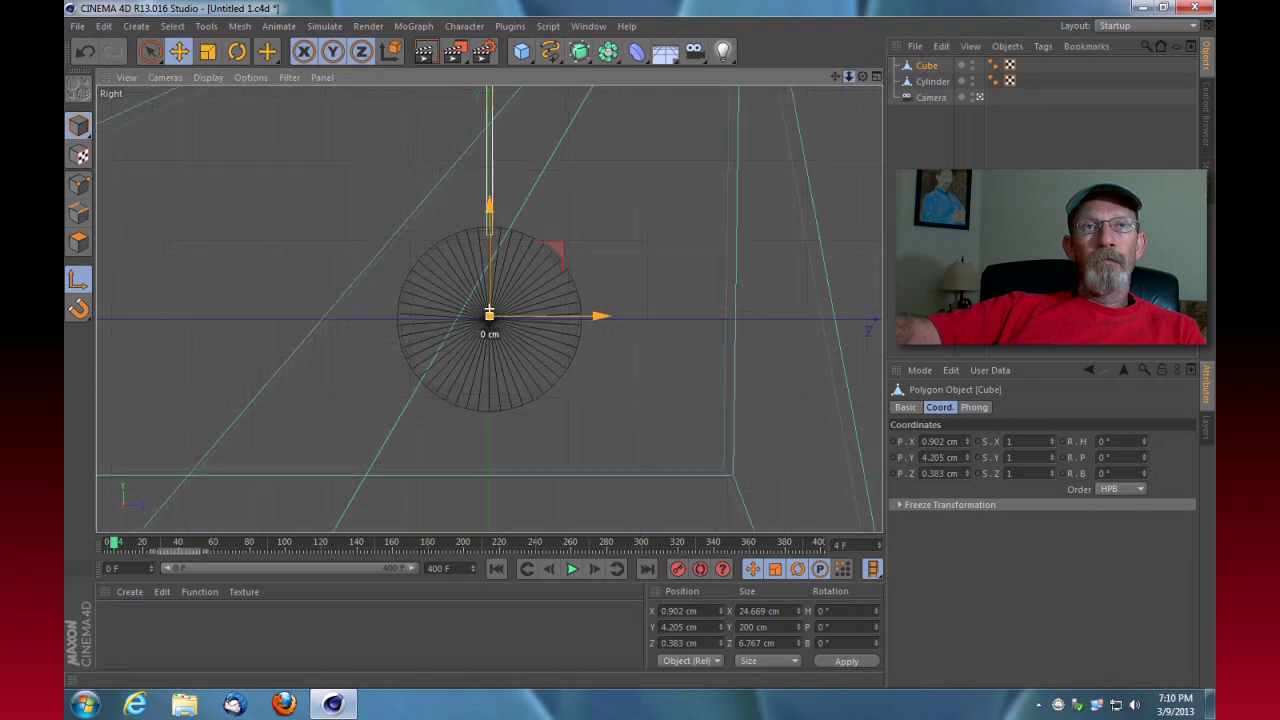
scroll(489, 309, up, 4)
scroll(489, 309, up, 2)
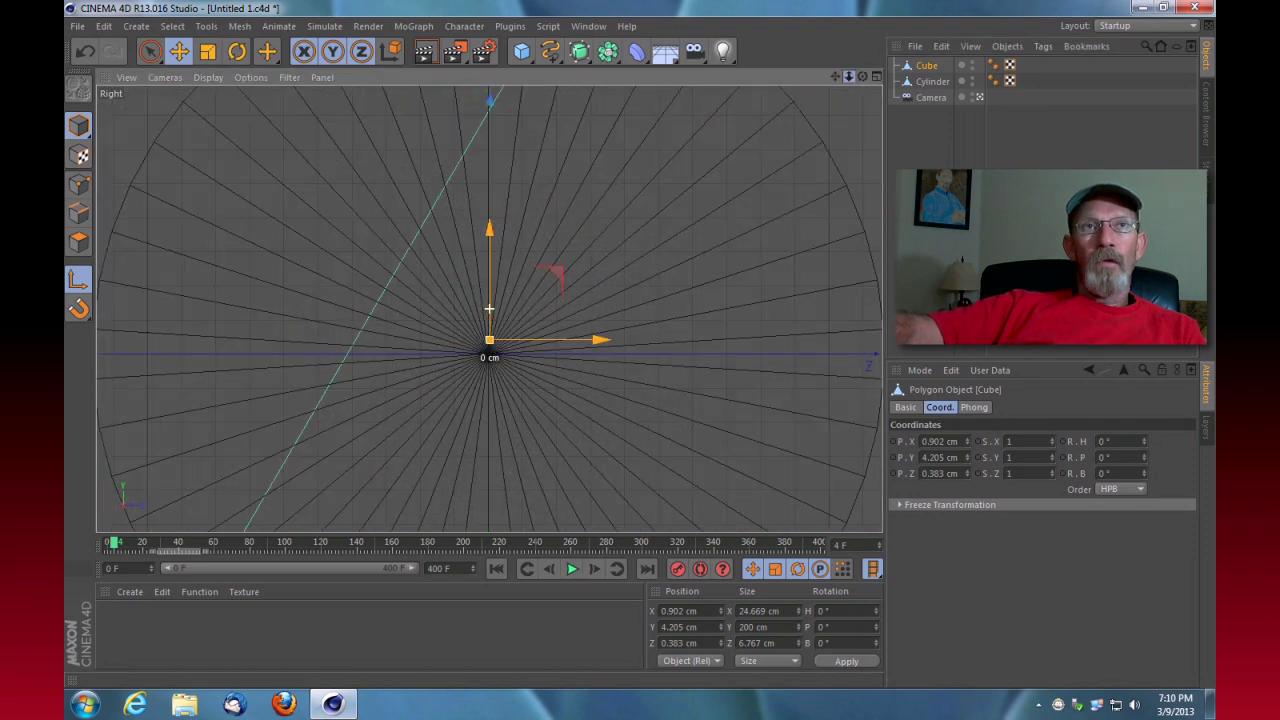
click(849, 78)
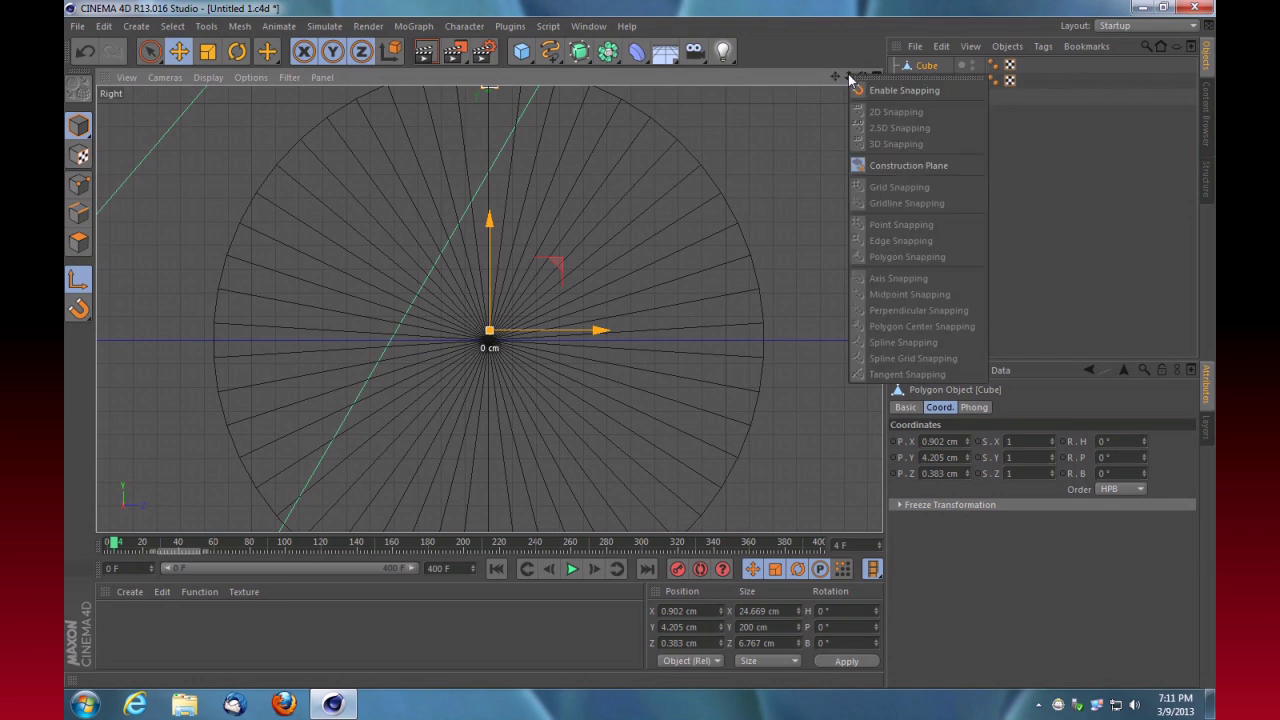
click(932, 92)
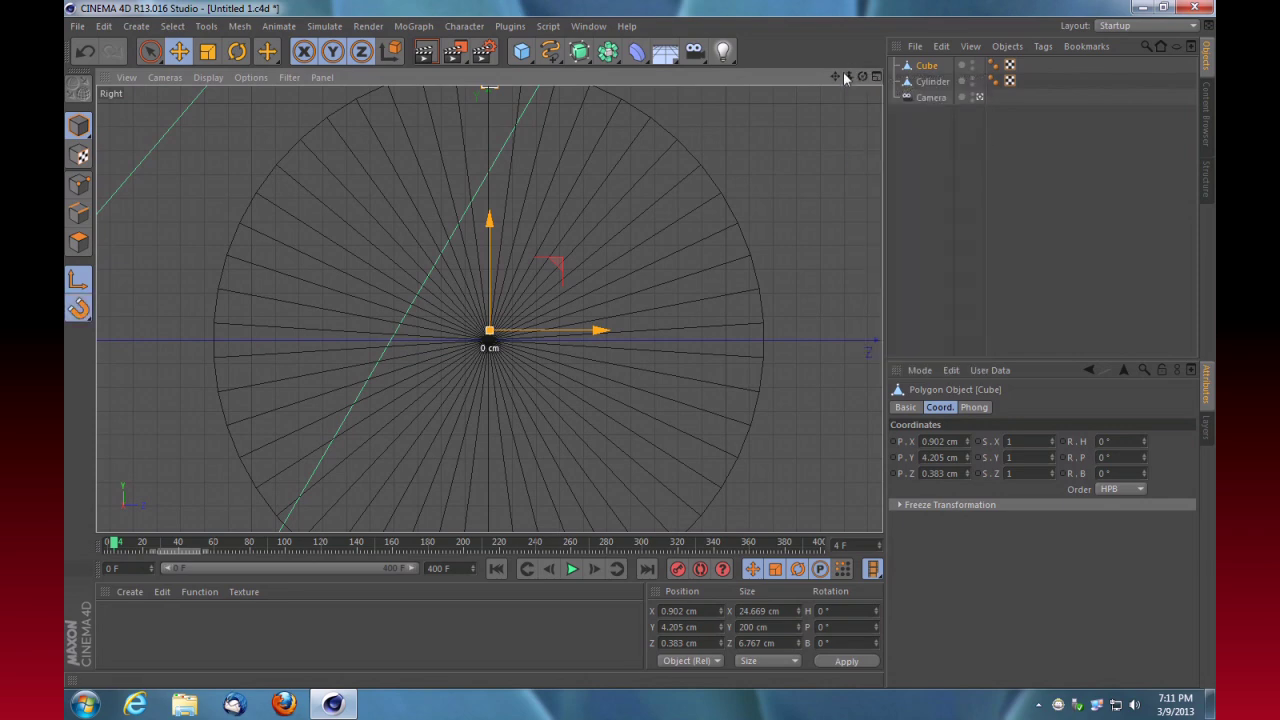
Snap the cube's axis onto the disc's centre at Y 0 cm and Z 0 cm
drag(836, 77, 864, 206)
drag(489, 309, 505, 267)
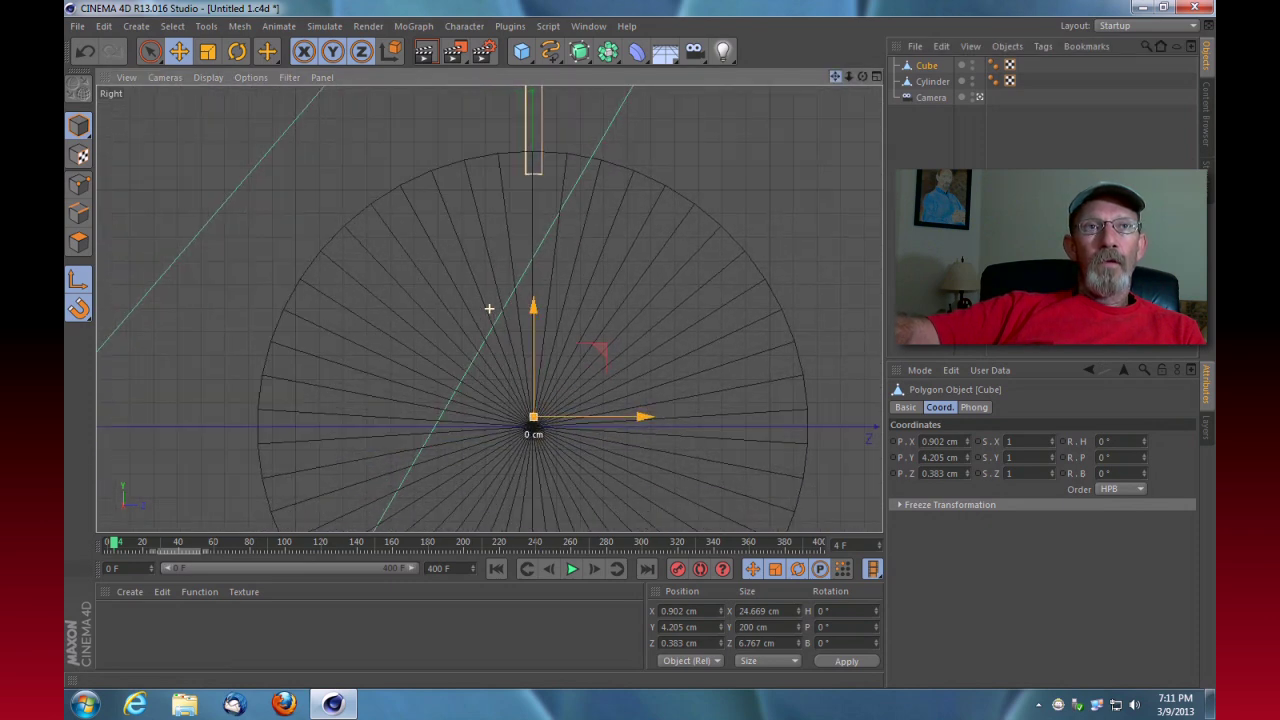
drag(851, 77, 491, 306)
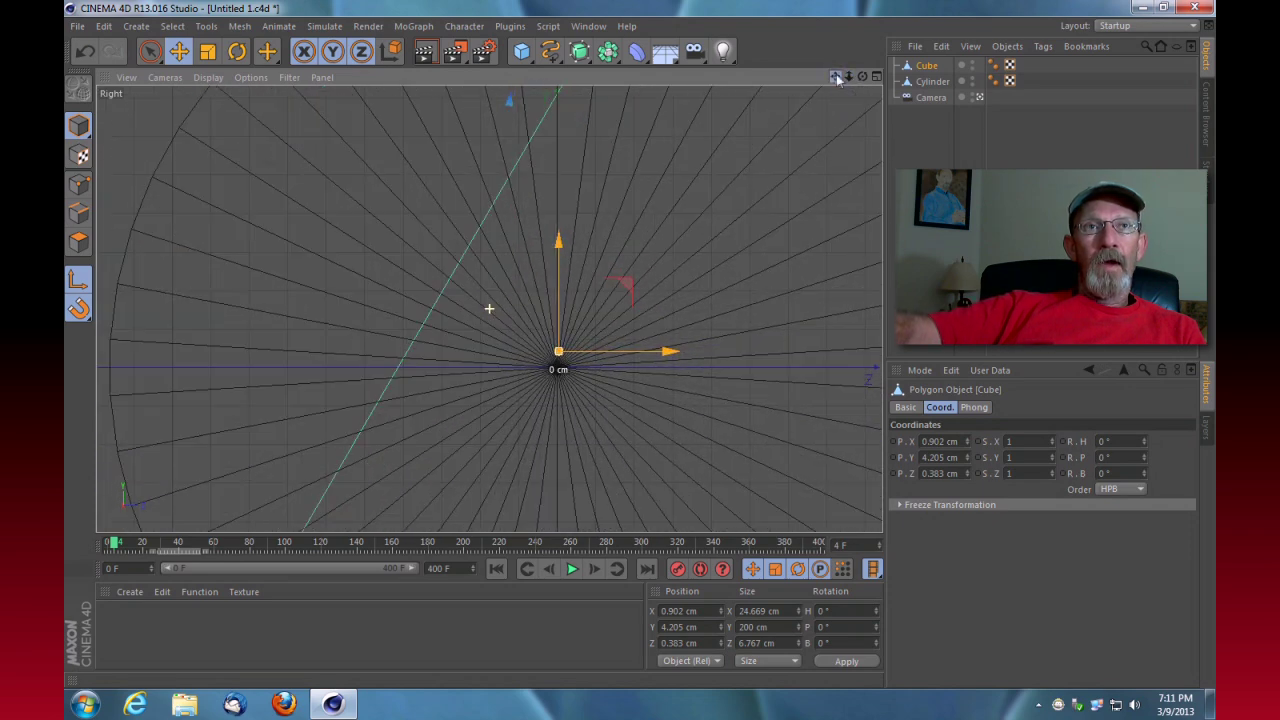
click(560, 243)
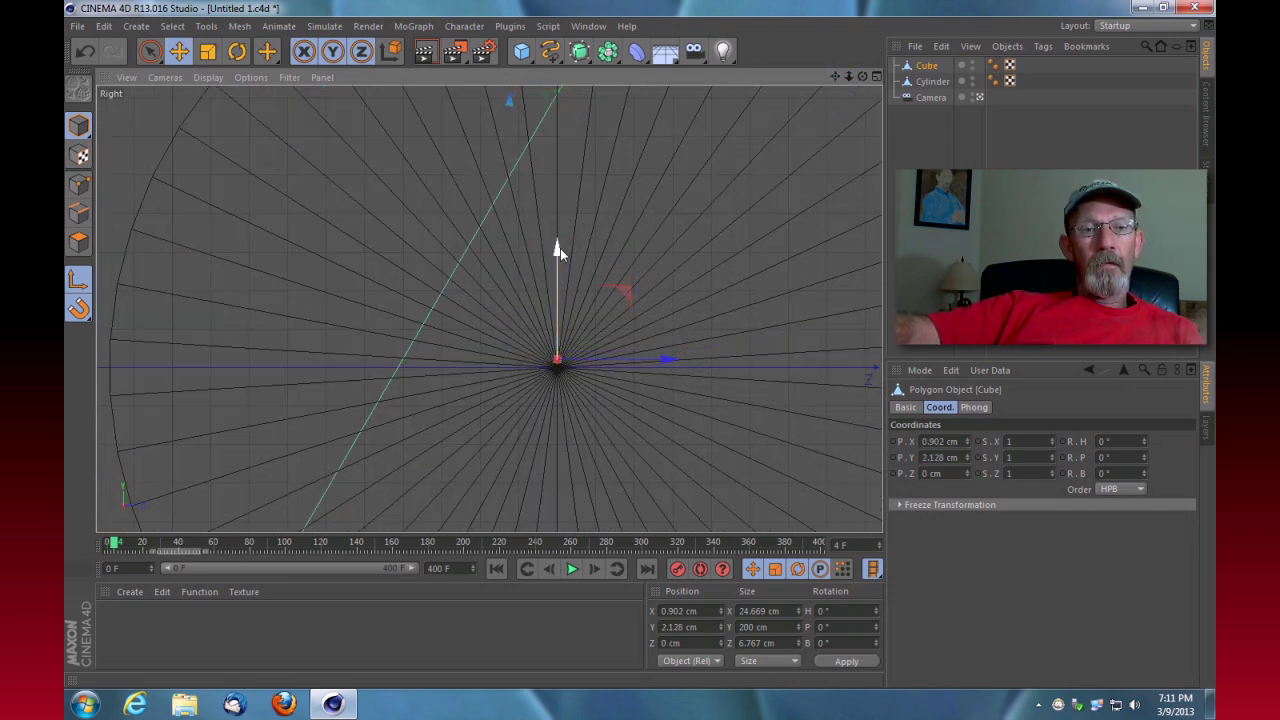
drag(558, 243, 558, 250)
key(ctrl+z)
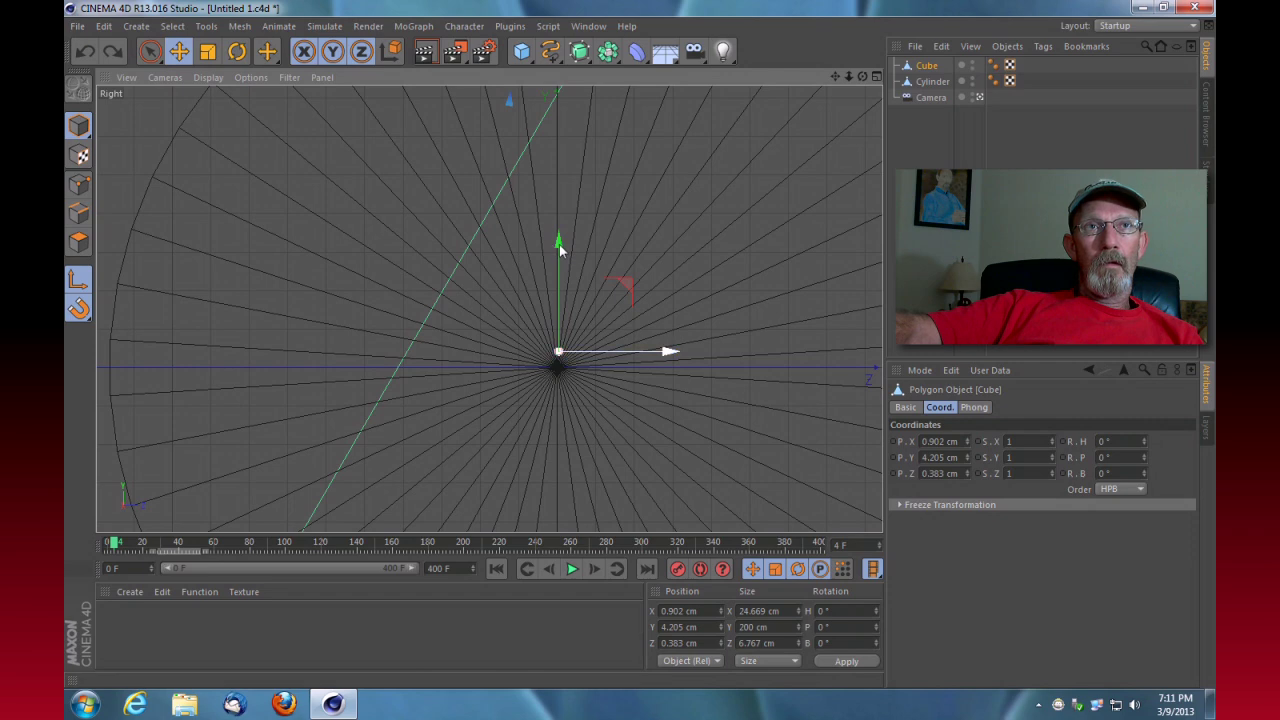
key(ctrl+z)
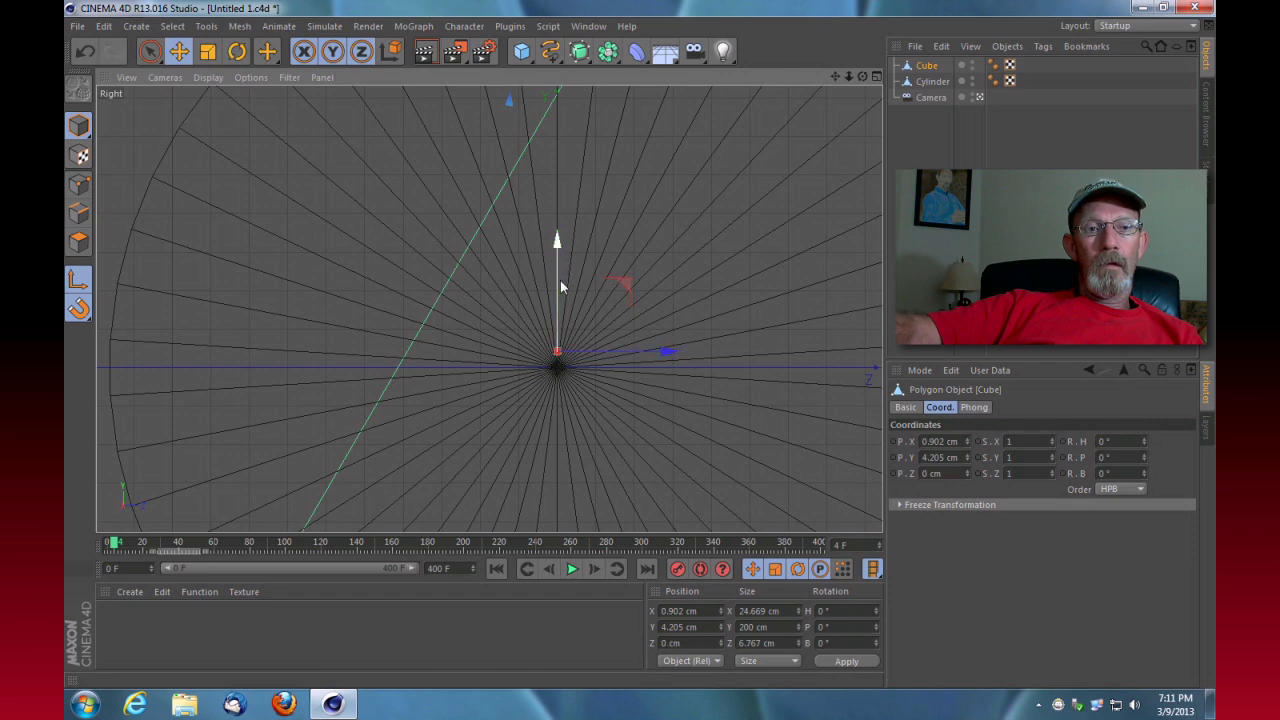
drag(561, 243, 561, 259)
Check the cube's axis against the cylinder's centre up close and return to the perspective view
drag(848, 77, 729, 83)
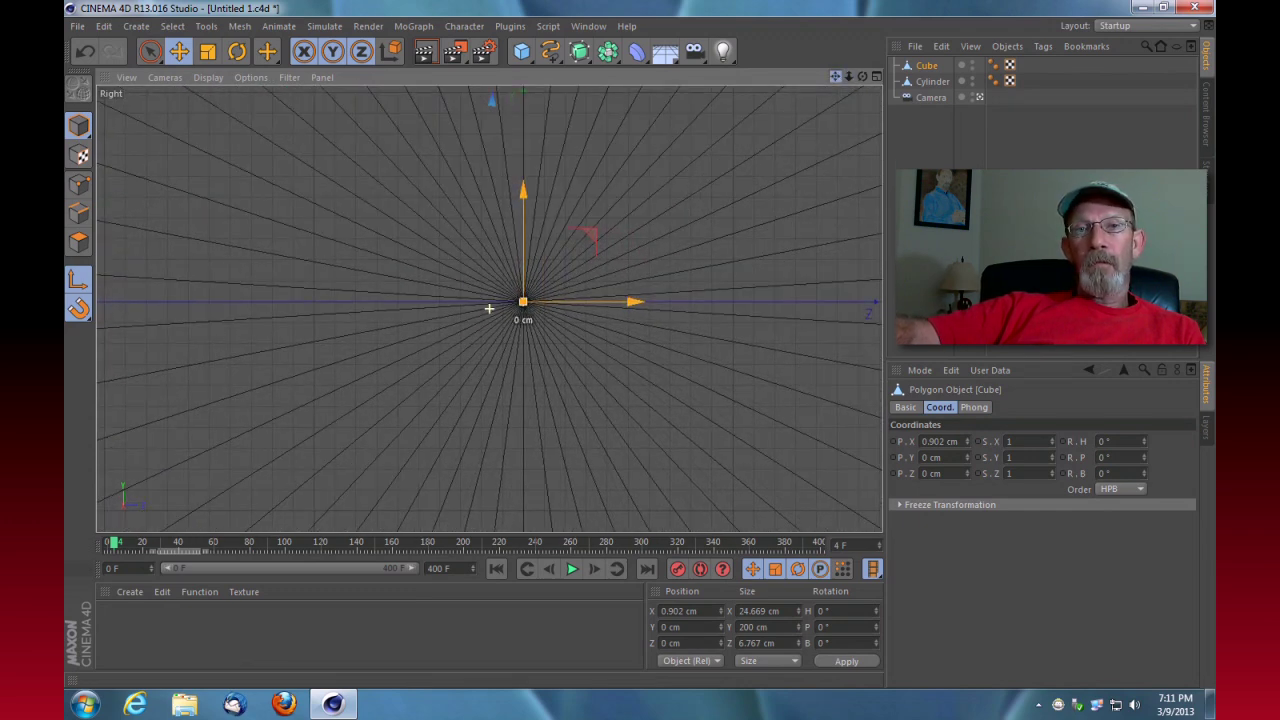
mouse_move(849, 78)
mouse_down()
mouse_move(851, 40)
mouse_move(849, 79)
mouse_up()
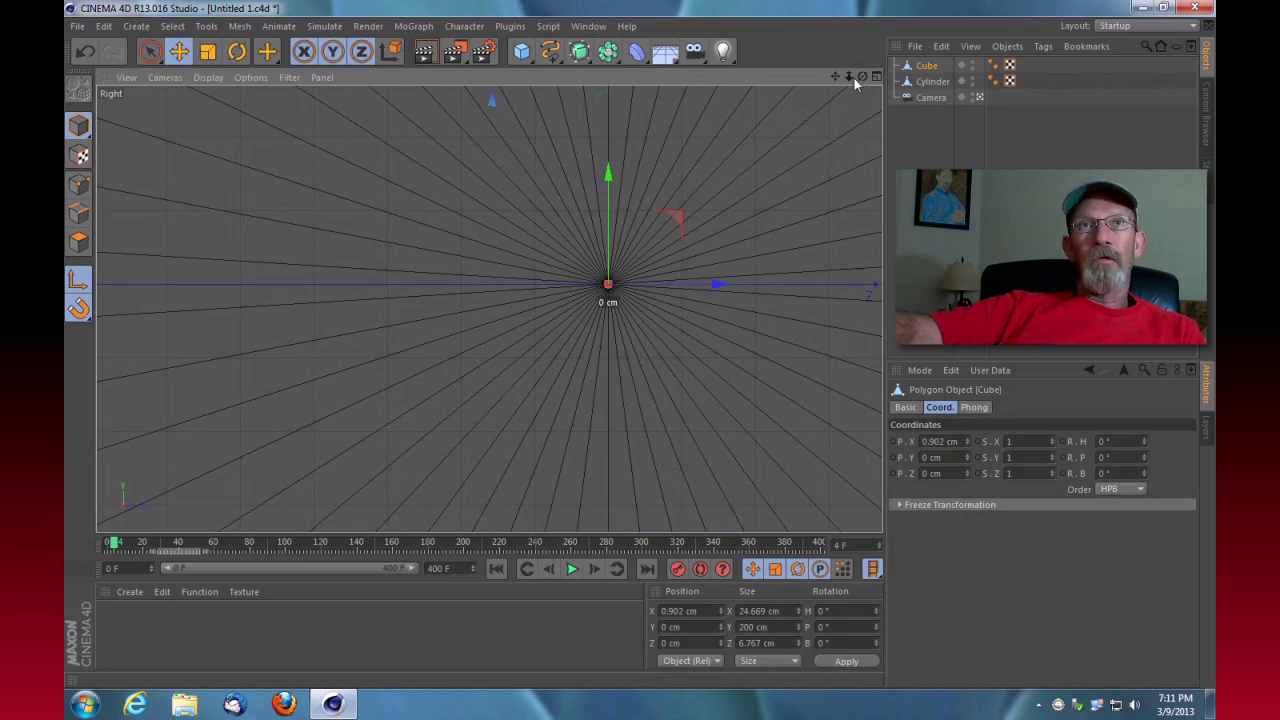
click(930, 82)
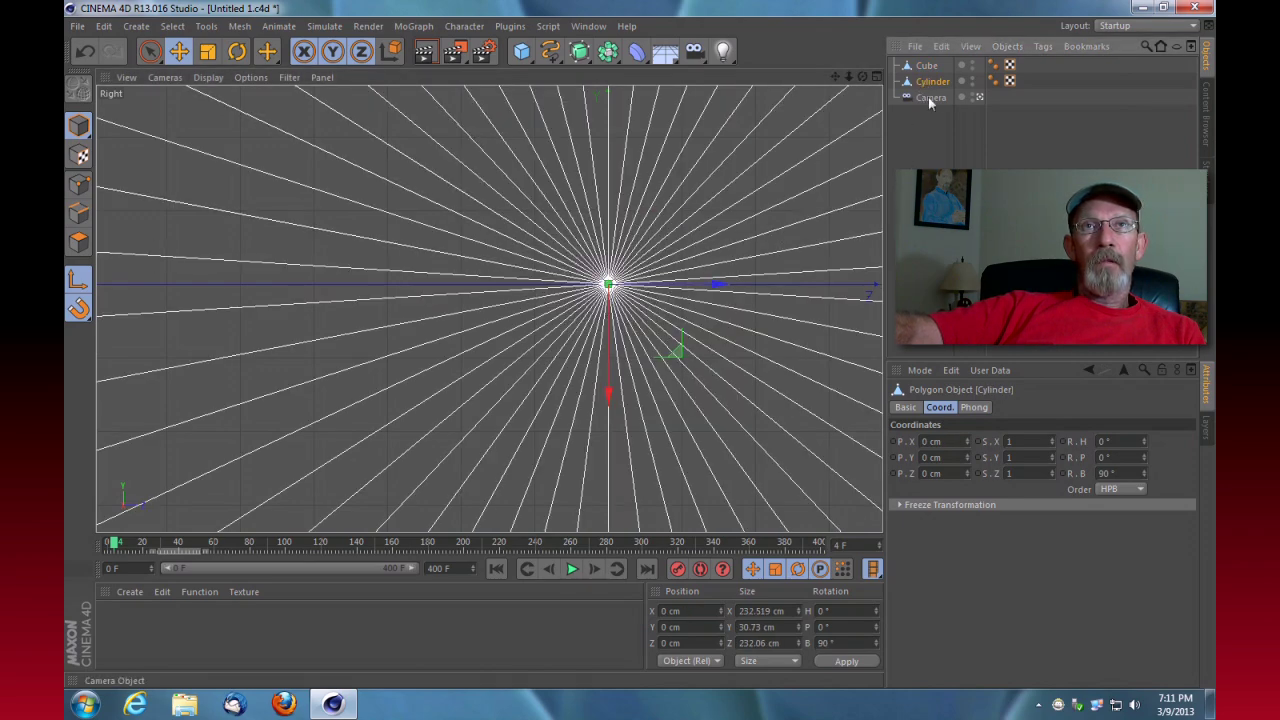
click(930, 67)
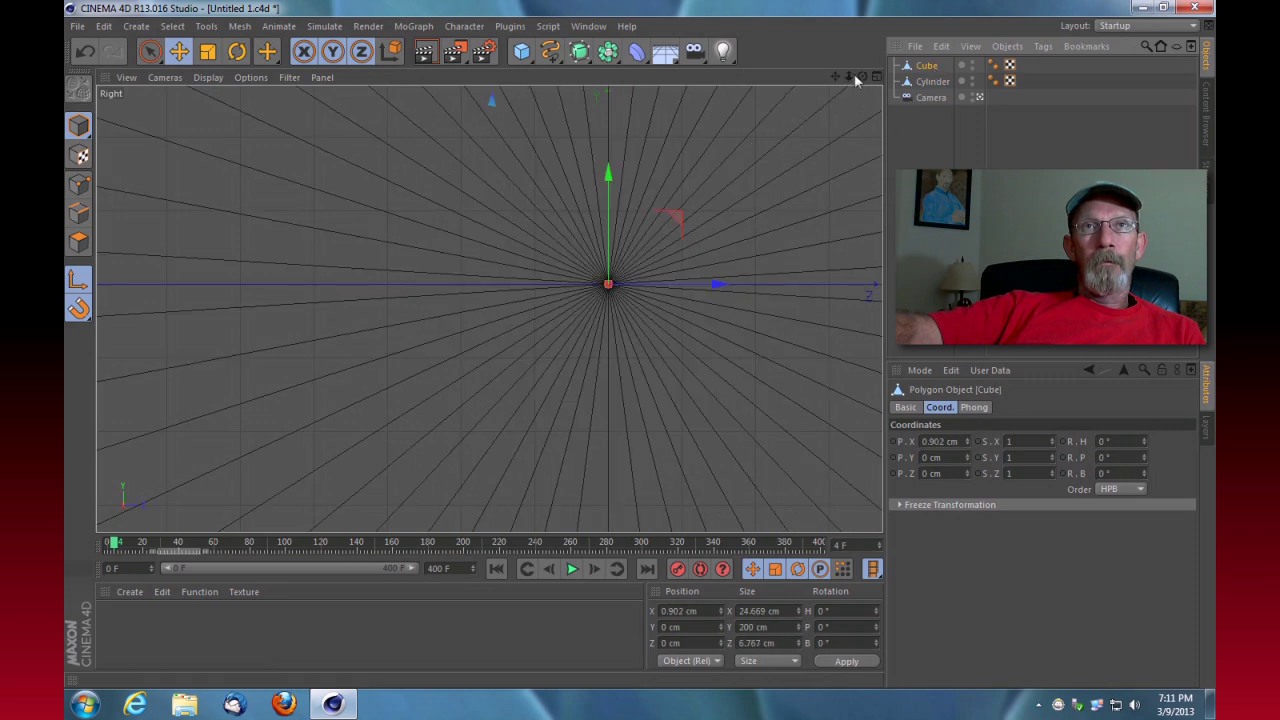
scroll(489, 308, down, 4)
drag(848, 76, 780, 76)
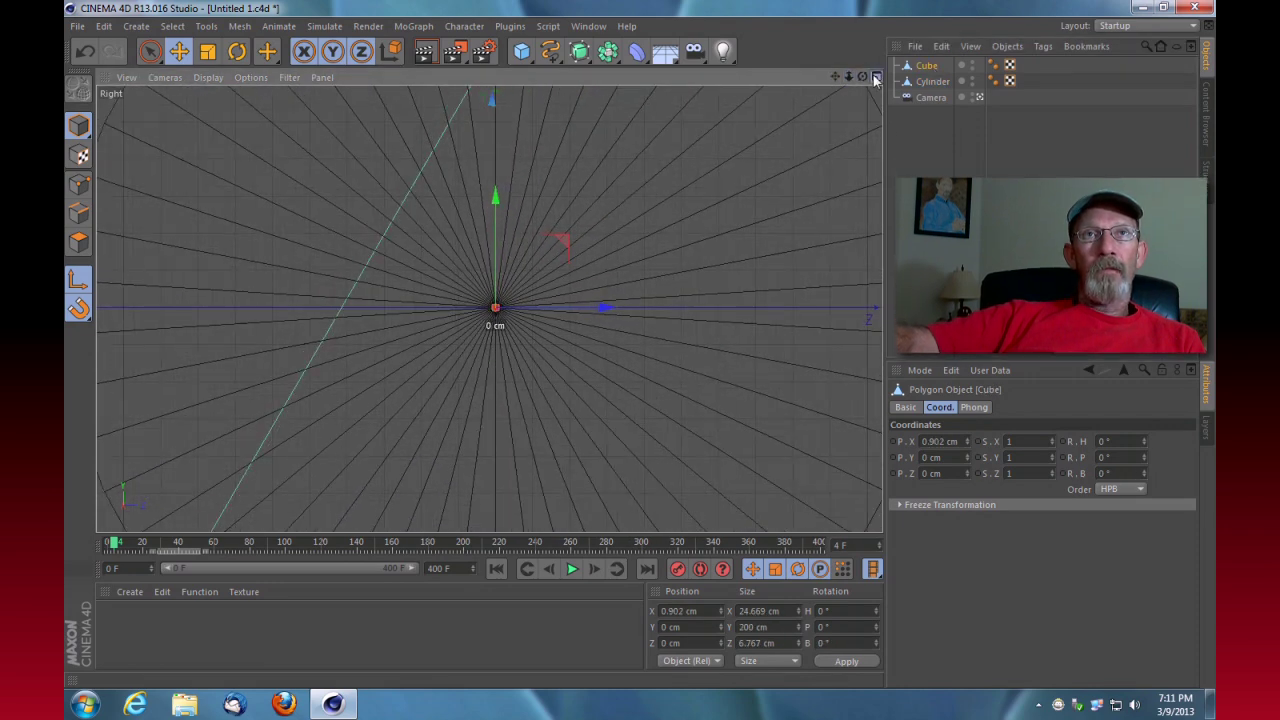
click(876, 76)
click(482, 77)
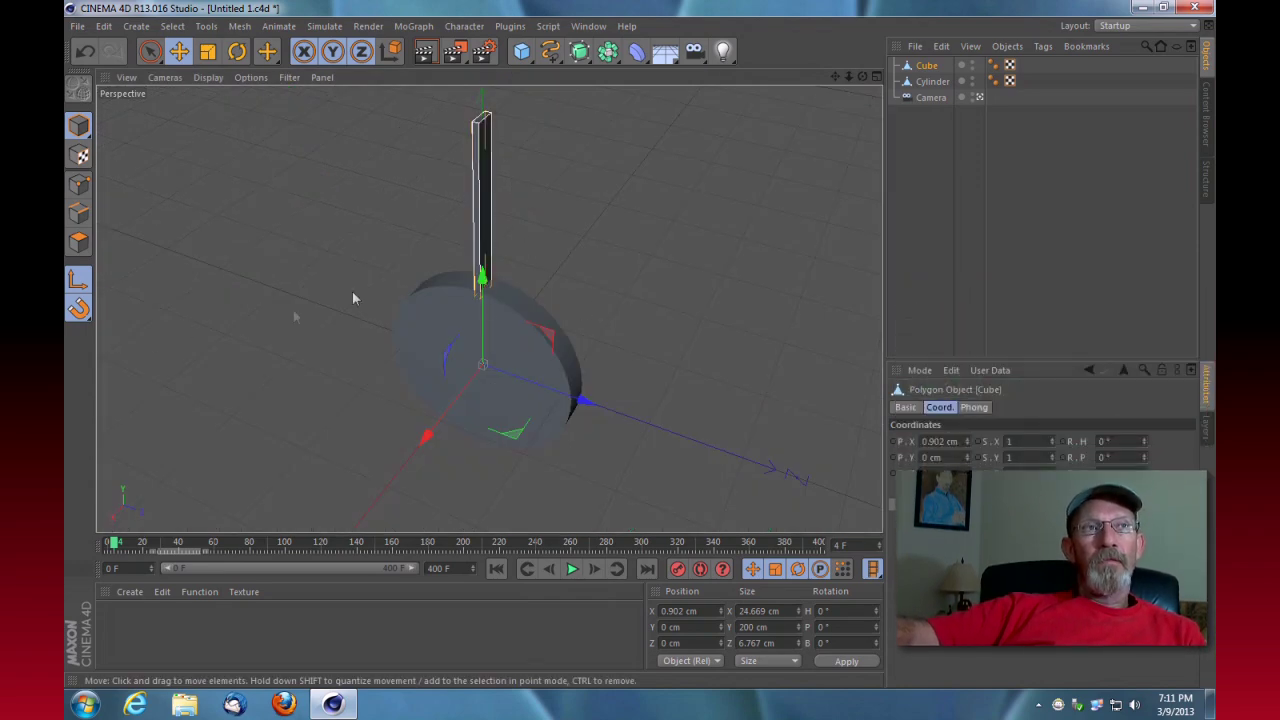
Leave axis mode and test-rotate the cube around the disc's centre, undoing the trial rotation
click(238, 53)
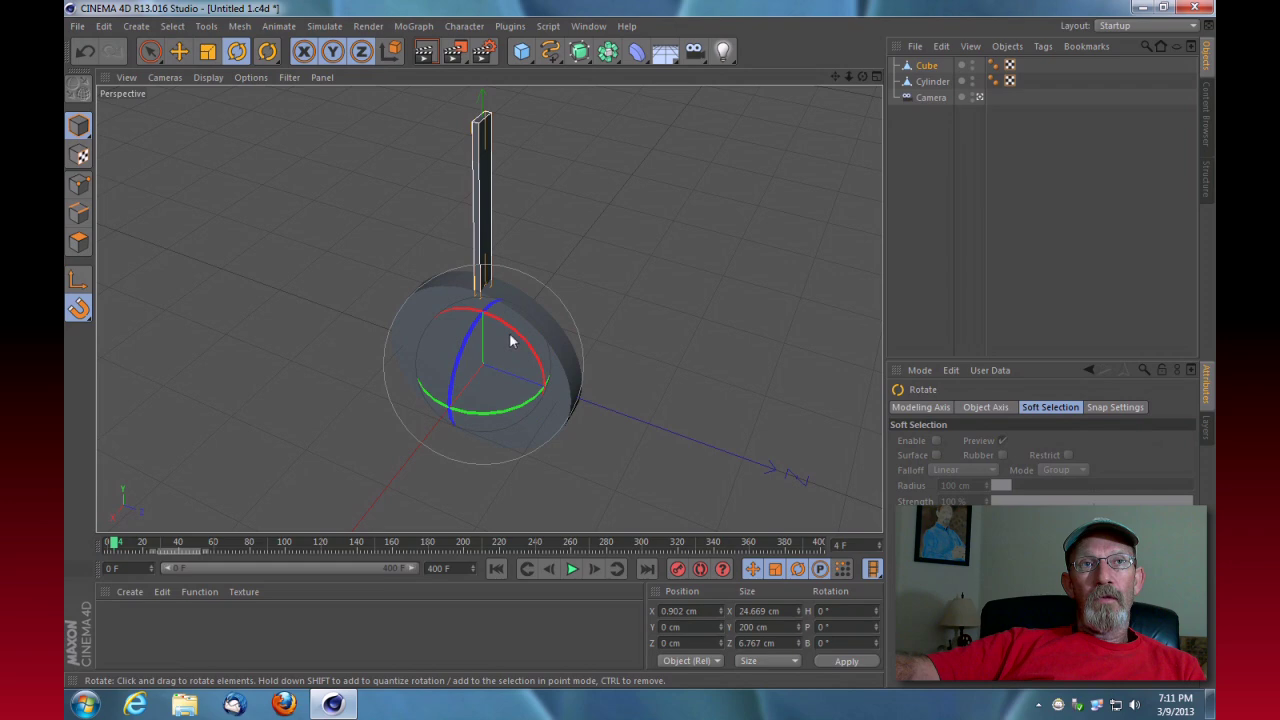
mouse_move(519, 336)
mouse_down()
mouse_move(400, 308)
mouse_move(514, 316)
mouse_move(519, 365)
mouse_move(499, 332)
mouse_up()
key(ctrl+z)
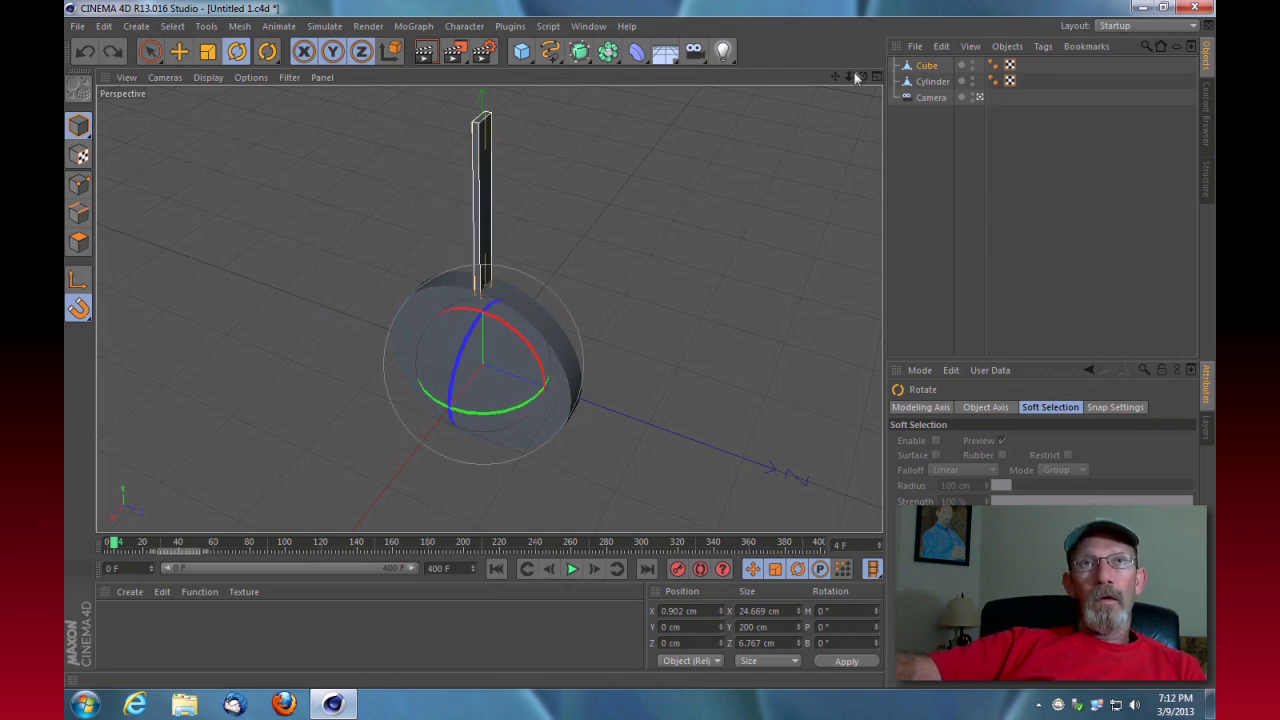
Duplicate the cube spoke in place
drag(863, 77, 486, 306)
click(930, 67)
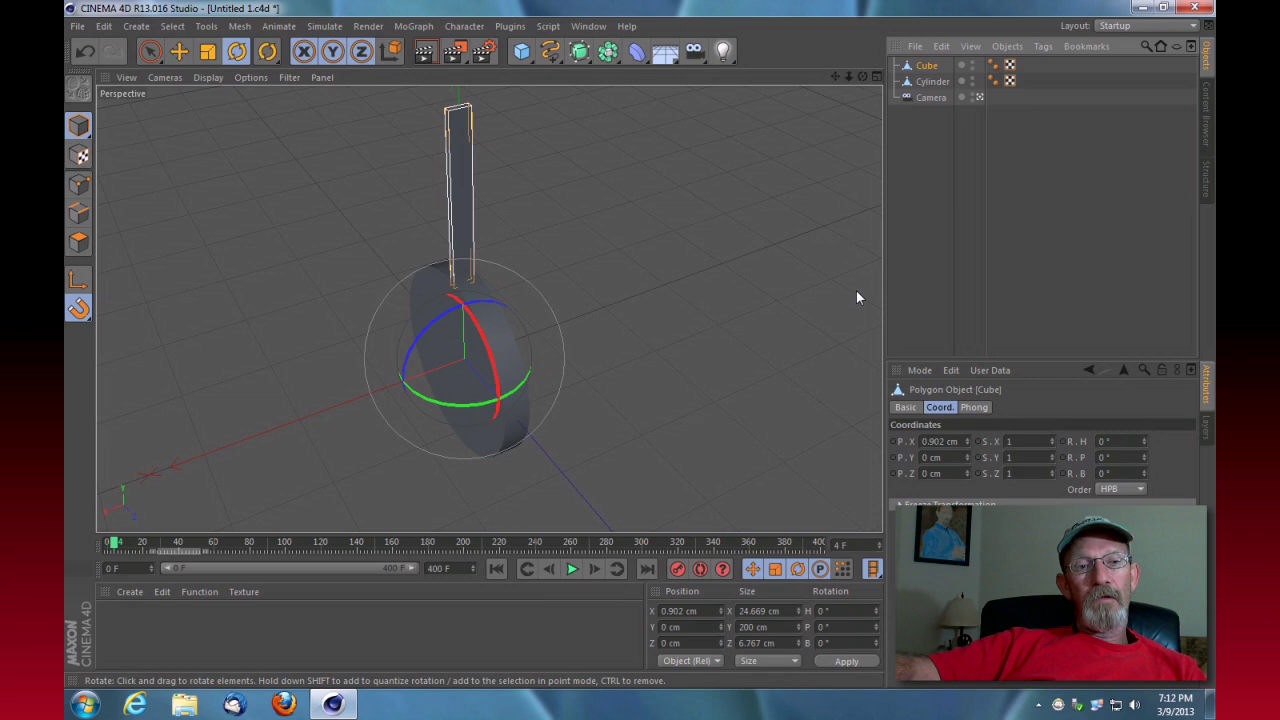
key(ctrl+v)
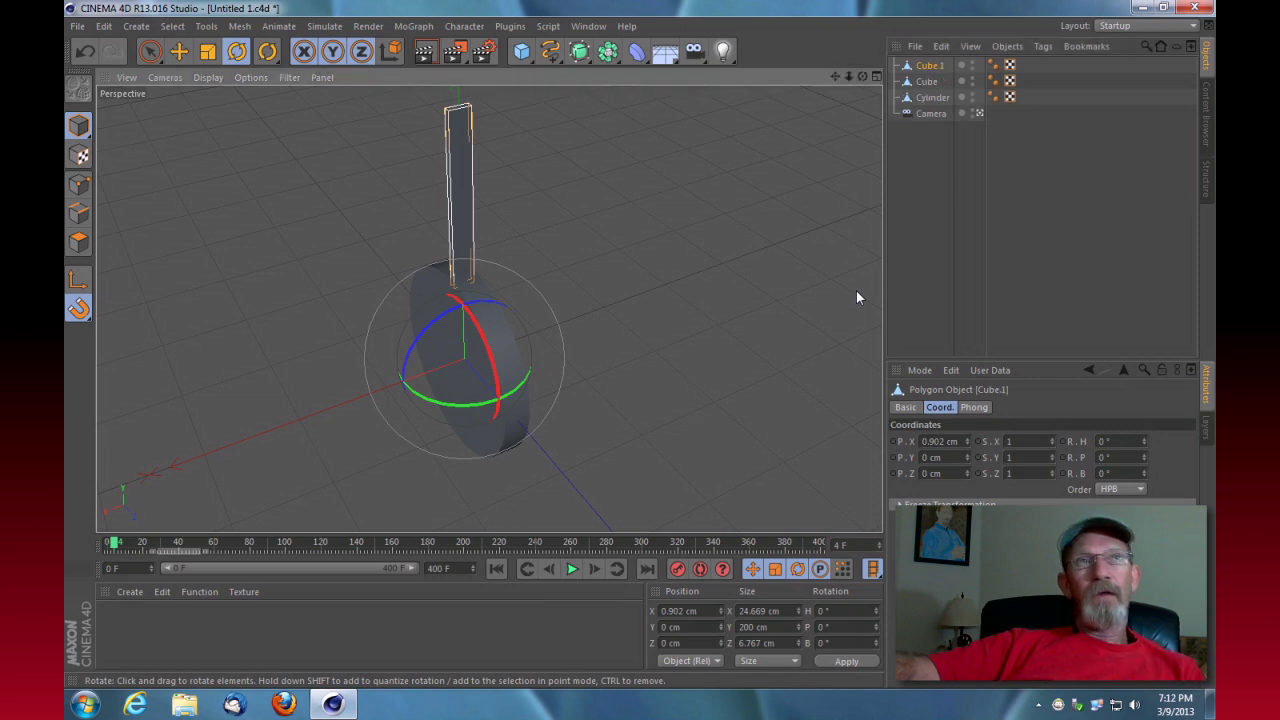
drag(862, 76, 488, 307)
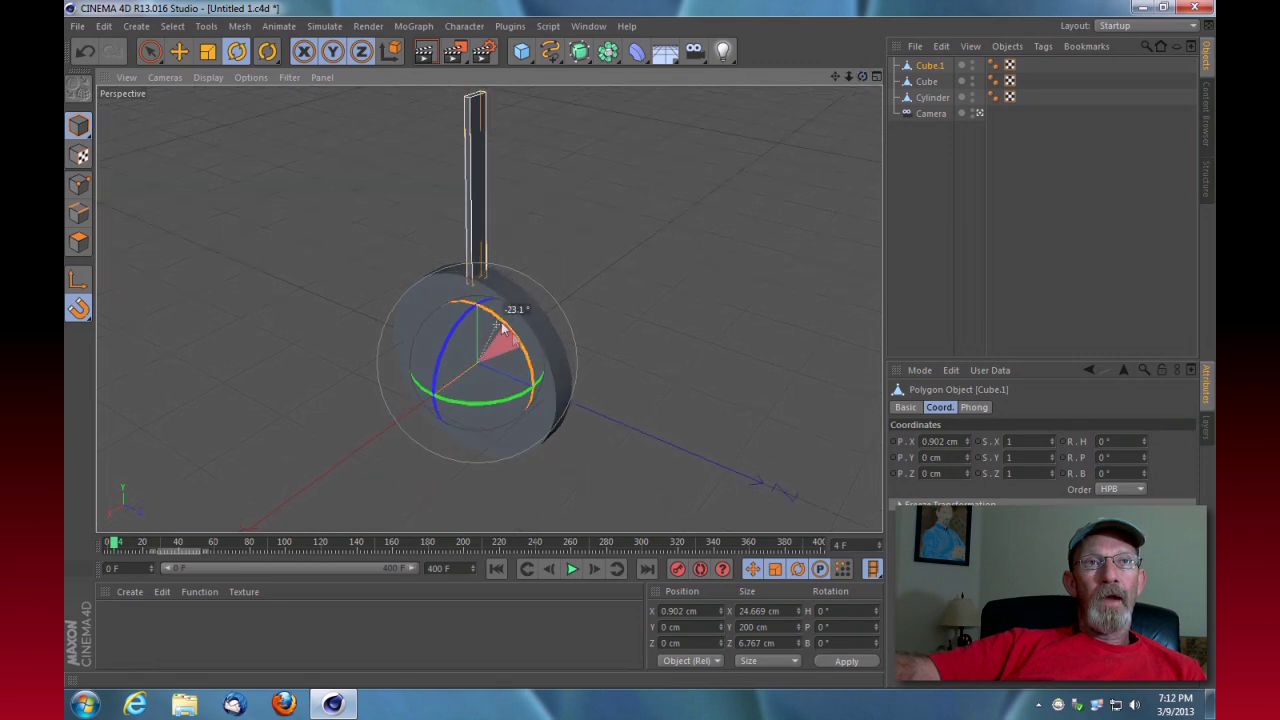
Turn off snapping and rotate the copied spoke around the disc's centre to a pitch of -45°
click(237, 51)
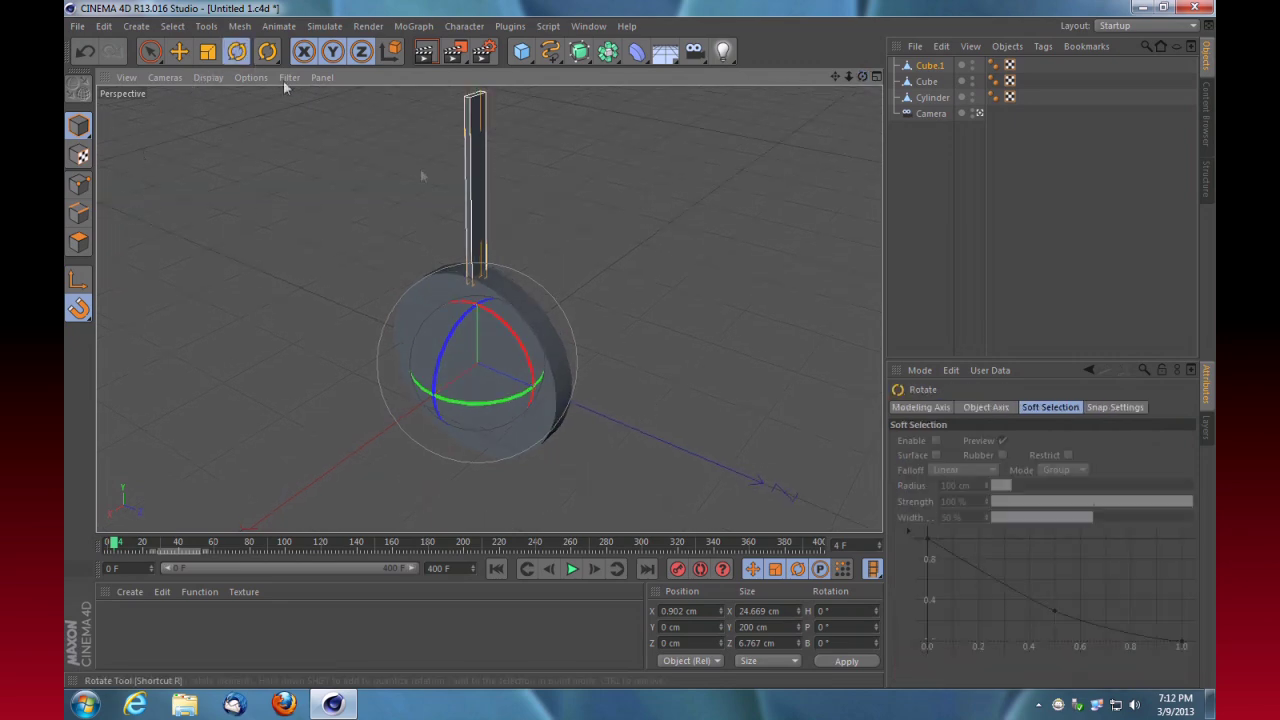
key(p)
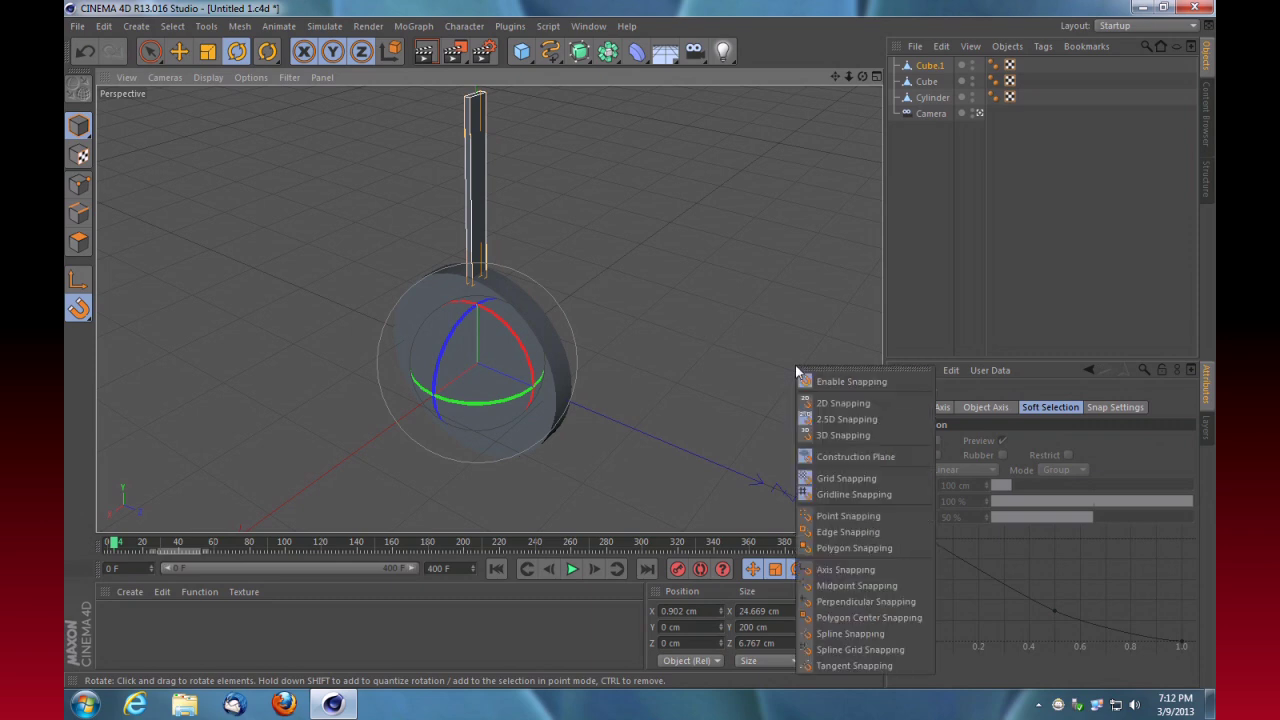
click(828, 382)
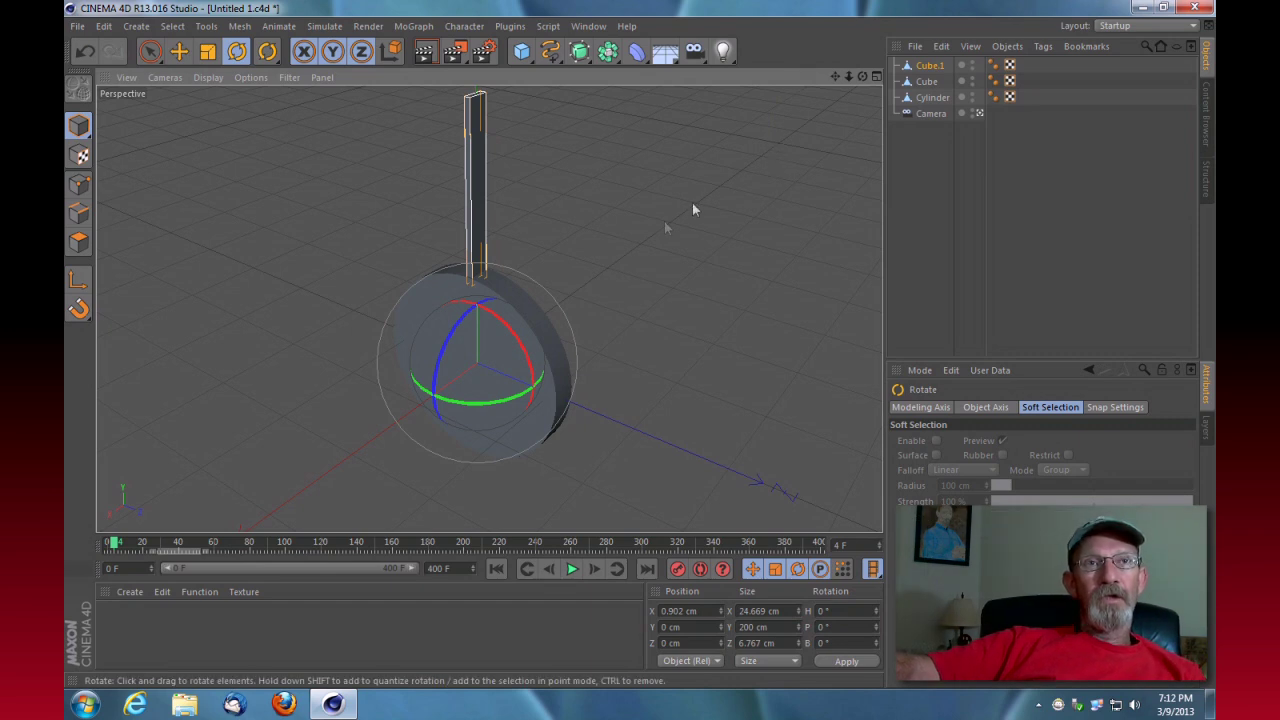
drag(515, 338, 523, 374)
key(ctrl+z)
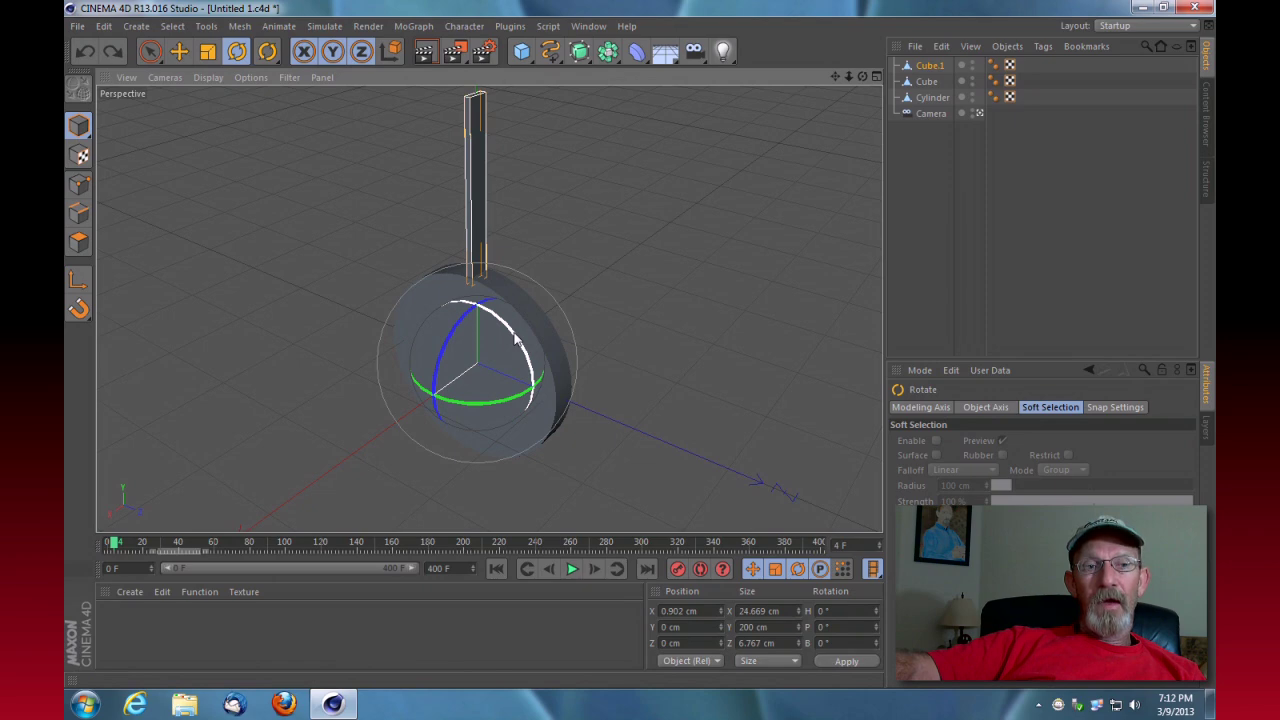
drag(515, 338, 524, 384)
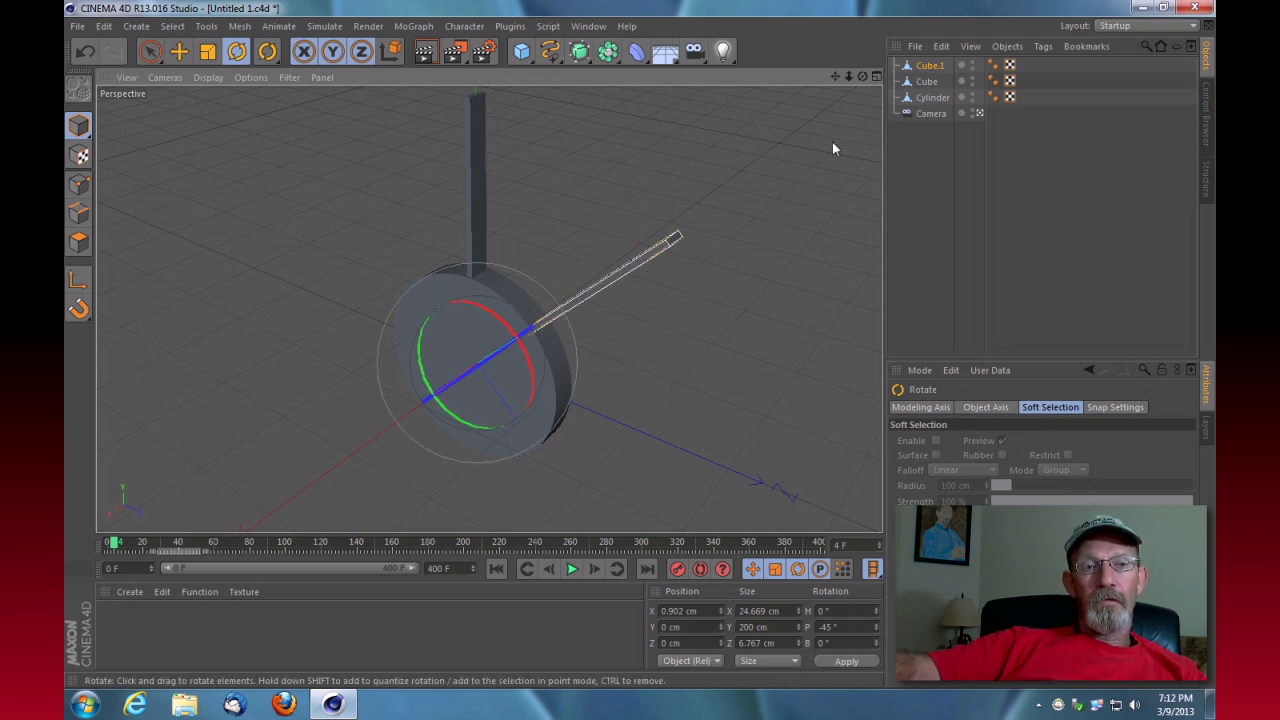
Add two more spoke copies, each duplicated from the last, rotated around the disc's centre to pitches of -90° and -135°
key(ctrl+c)
key(ctrl+v)
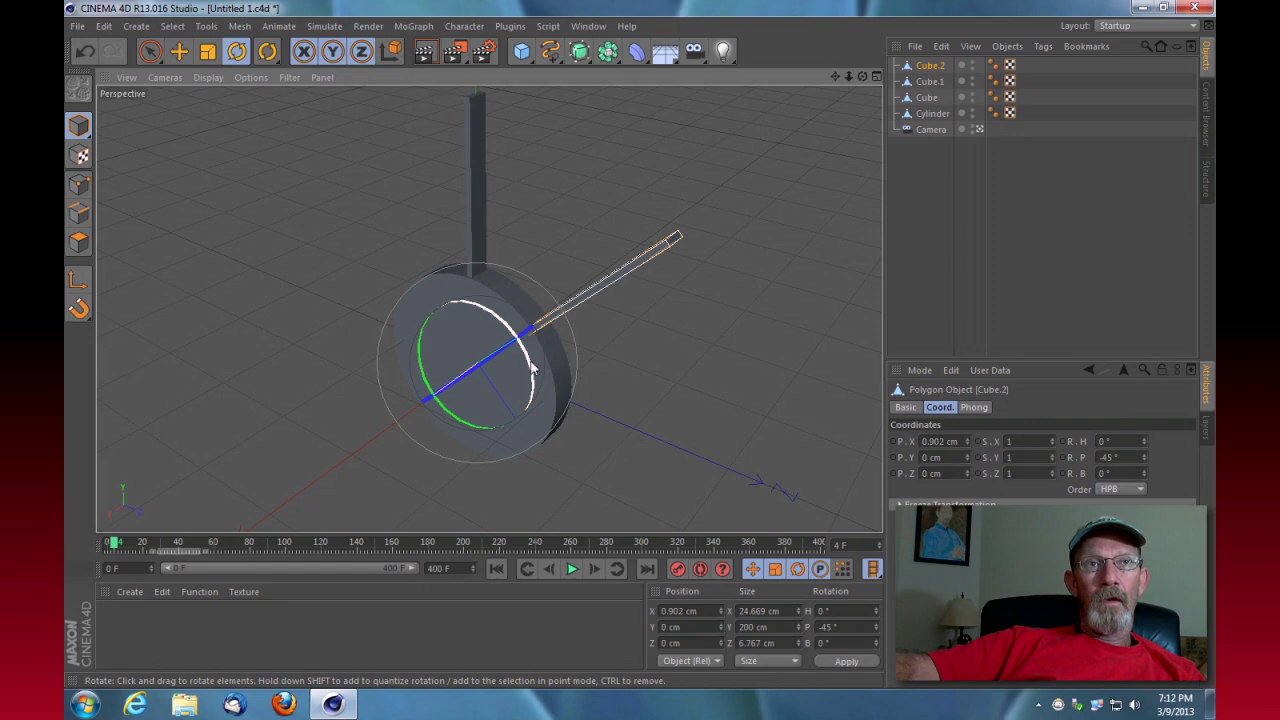
drag(532, 369, 533, 410)
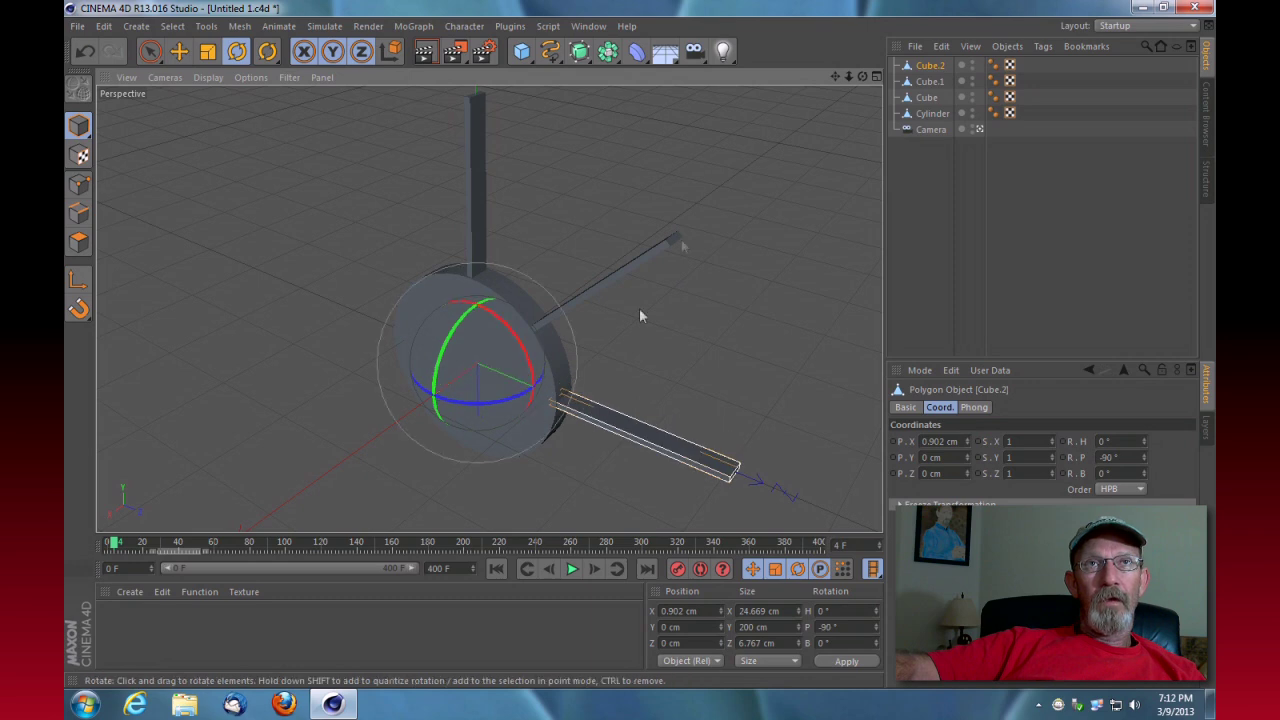
drag(862, 76, 935, 30)
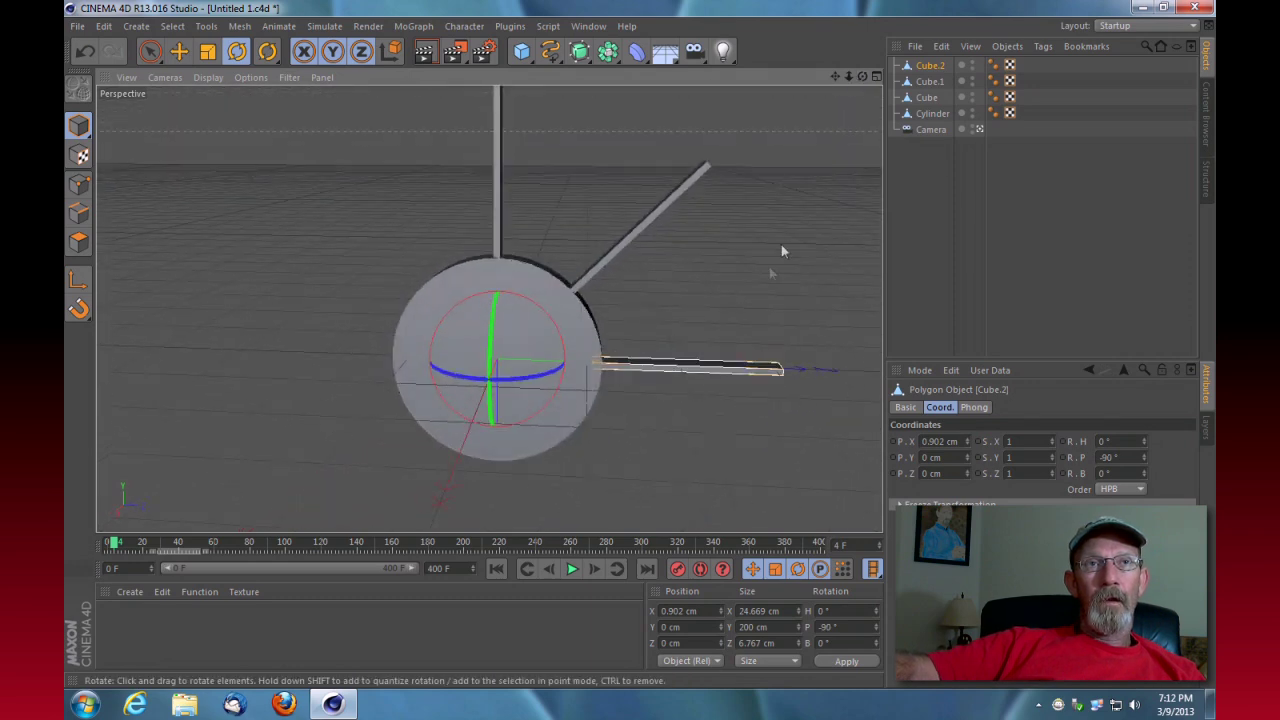
key(ctrl+c)
key(ctrl+v)
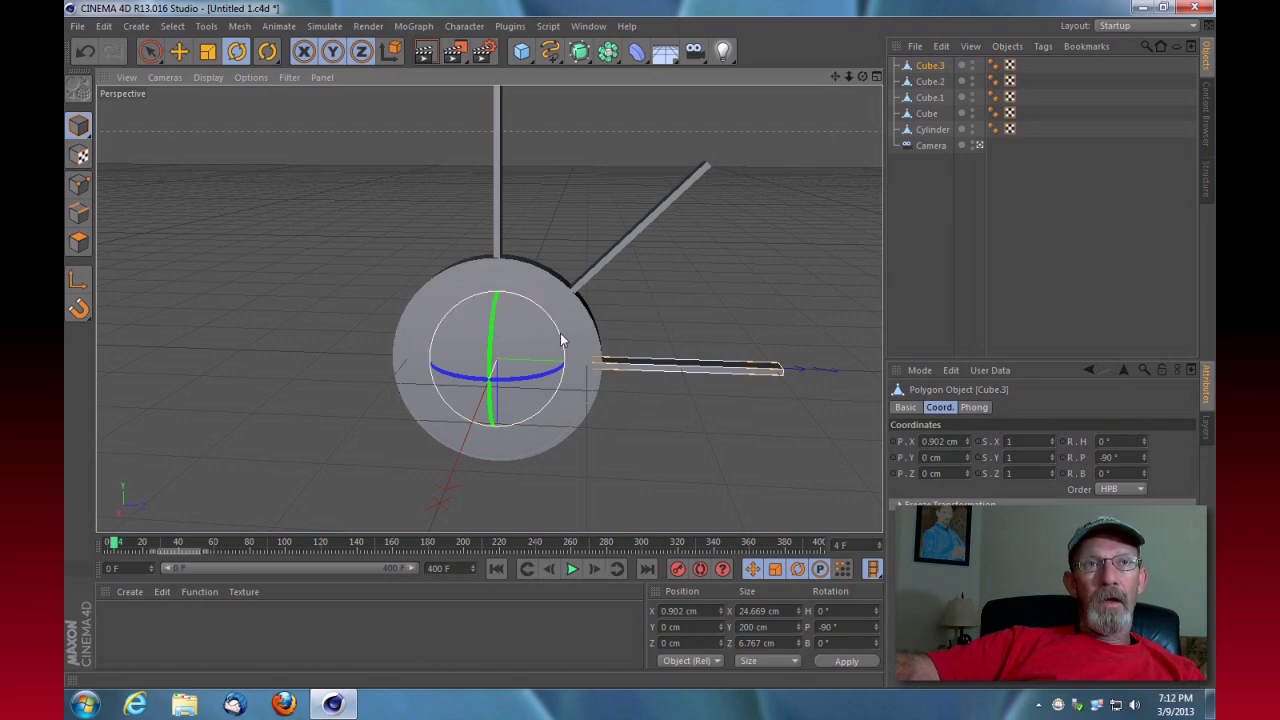
drag(560, 333, 557, 389)
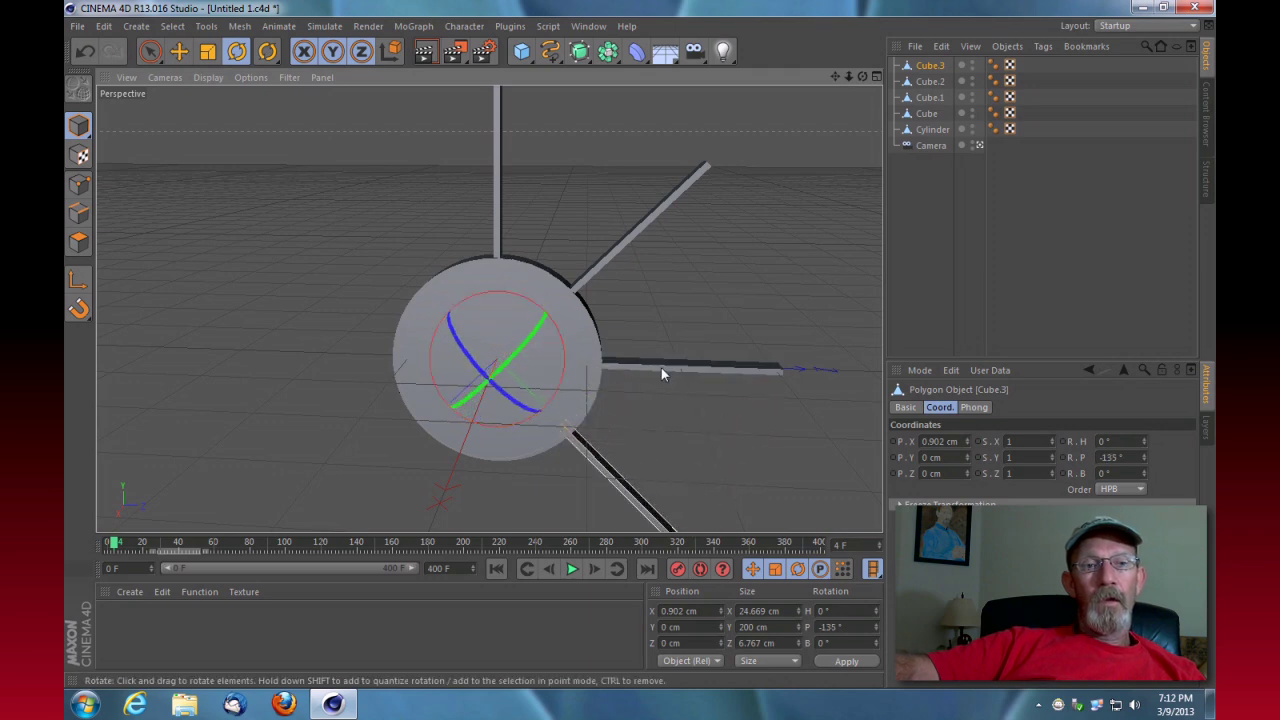
Continue the ring with two further spoke copies rotated around the disc's centre to pitches of -180° and -225°
key(ctrl+c)
key(ctrl+v)
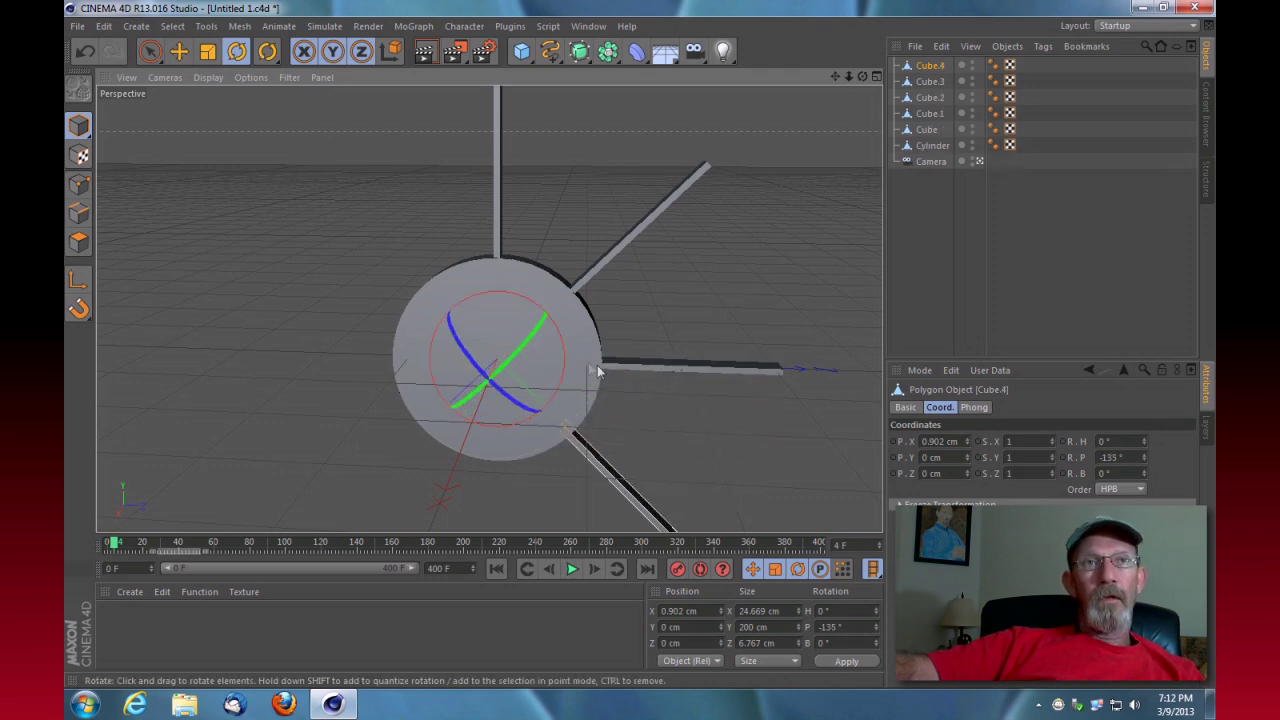
drag(565, 356, 548, 410)
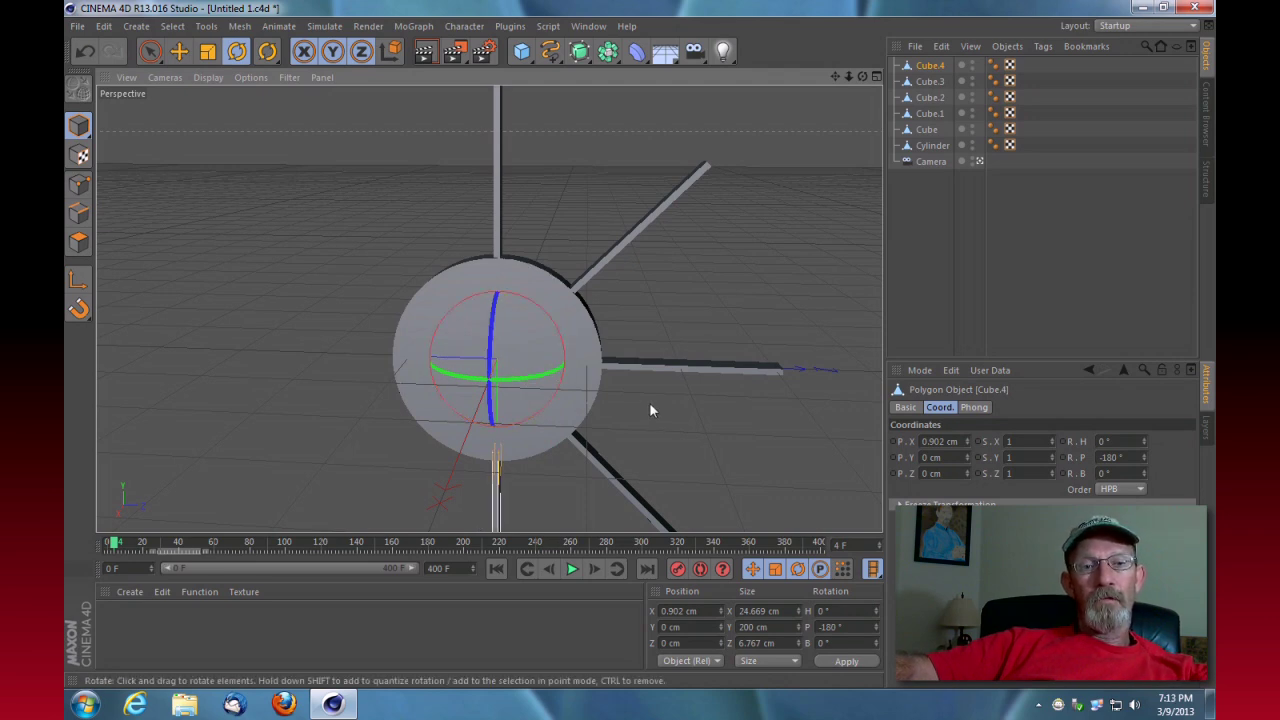
key(ctrl+v)
drag(555, 405, 510, 432)
Complete the ring of eight spokes with copies rotated to pitches of -270° and -315°
key(ctrl+v)
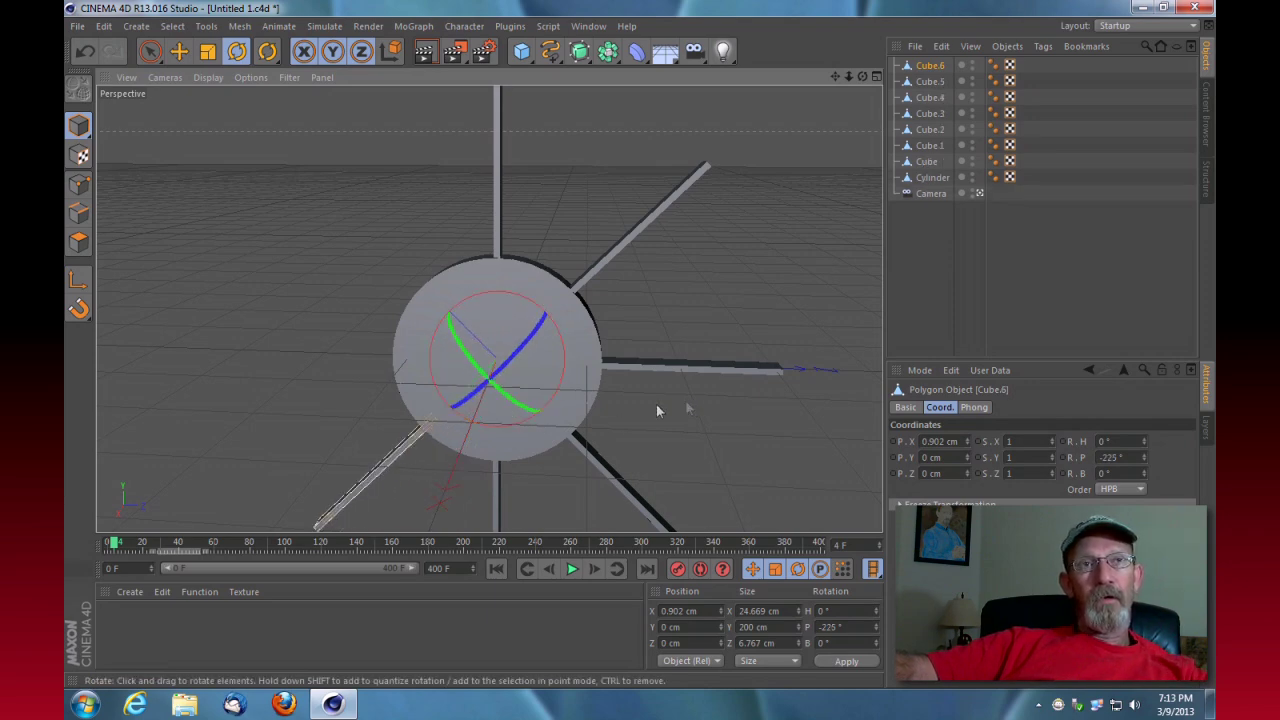
drag(560, 392, 520, 415)
key(ctrl+v)
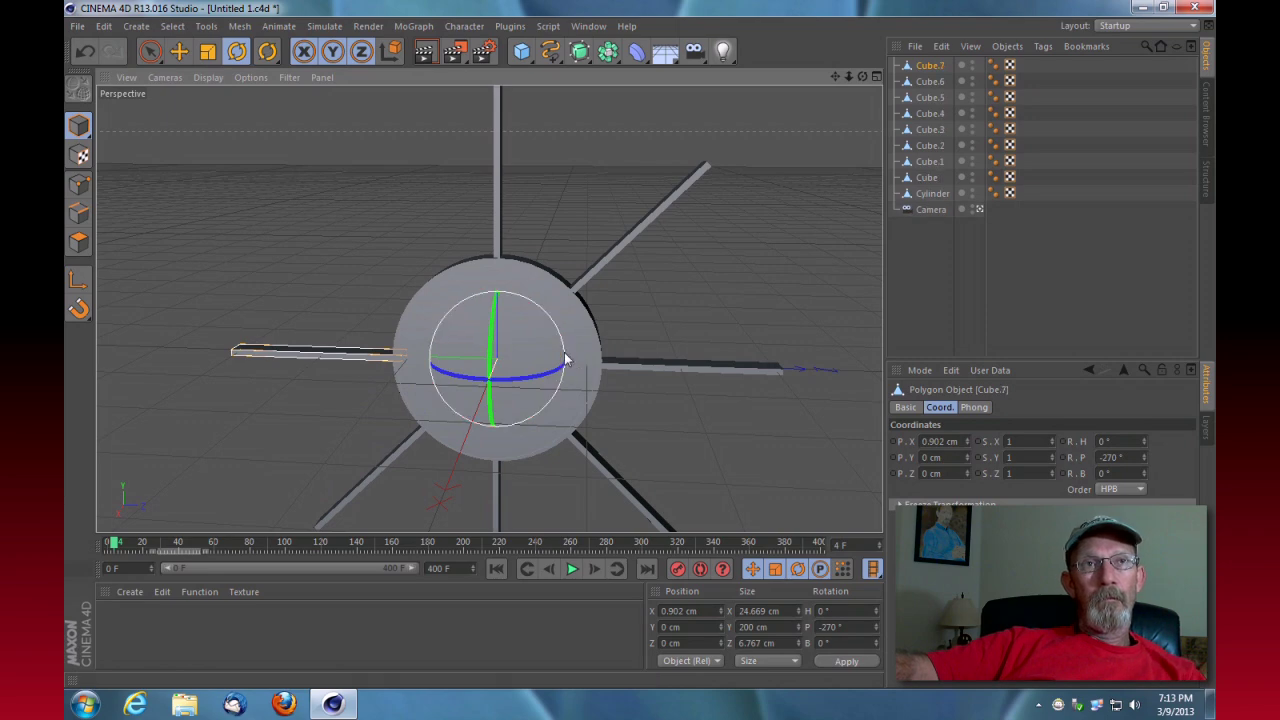
drag(563, 360, 544, 392)
Twist the original upright spoke about its own length to a heading of -25°
drag(849, 79, 849, 105)
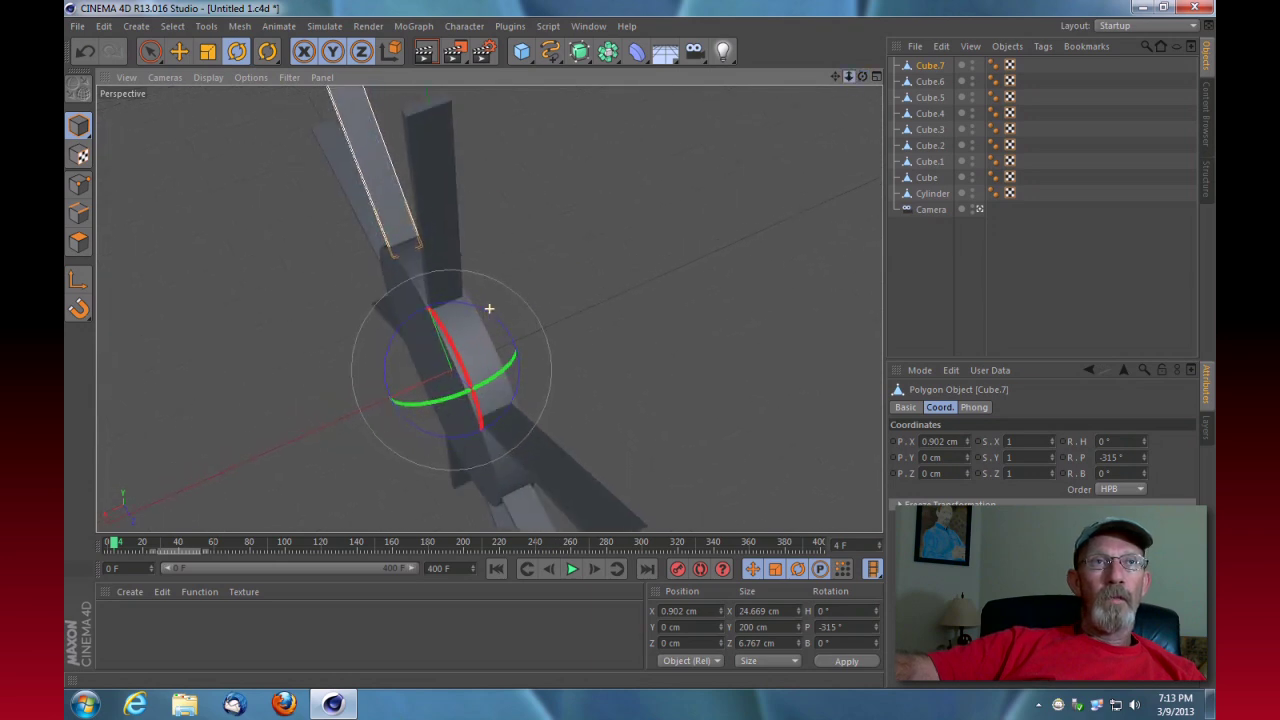
click(425, 127)
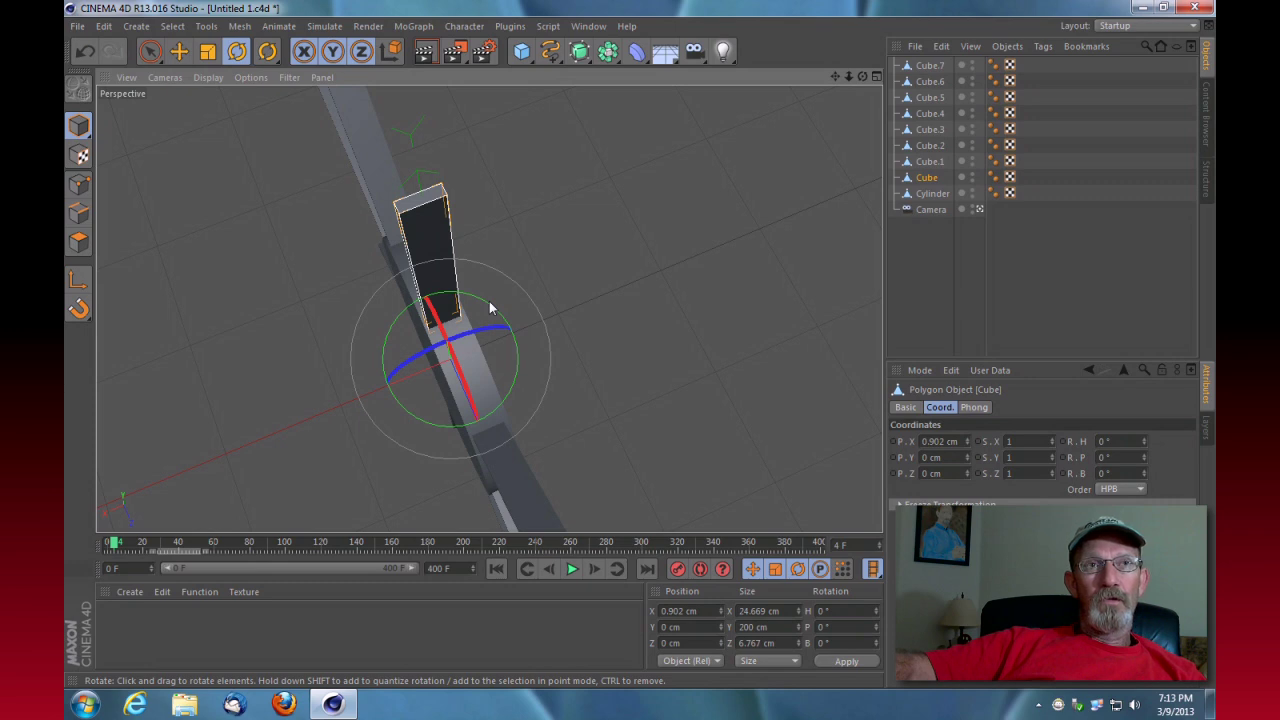
drag(489, 303, 486, 309)
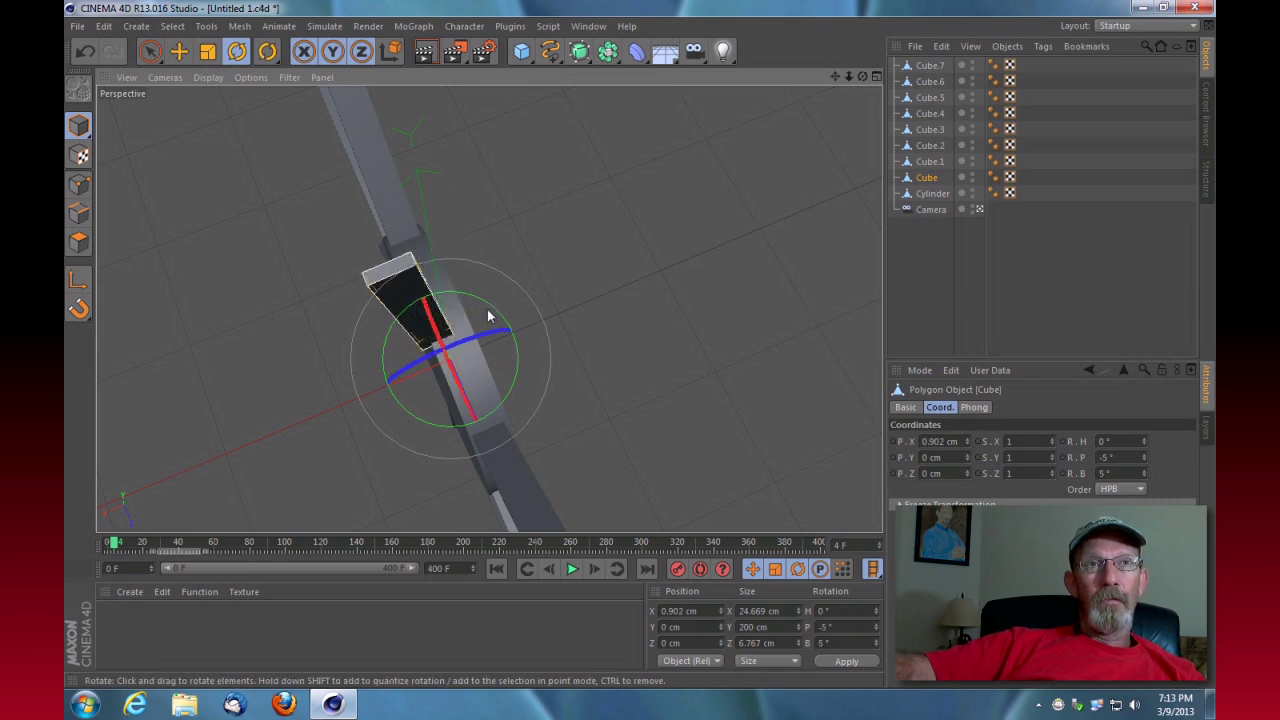
key(ctrl+z)
drag(499, 319, 495, 348)
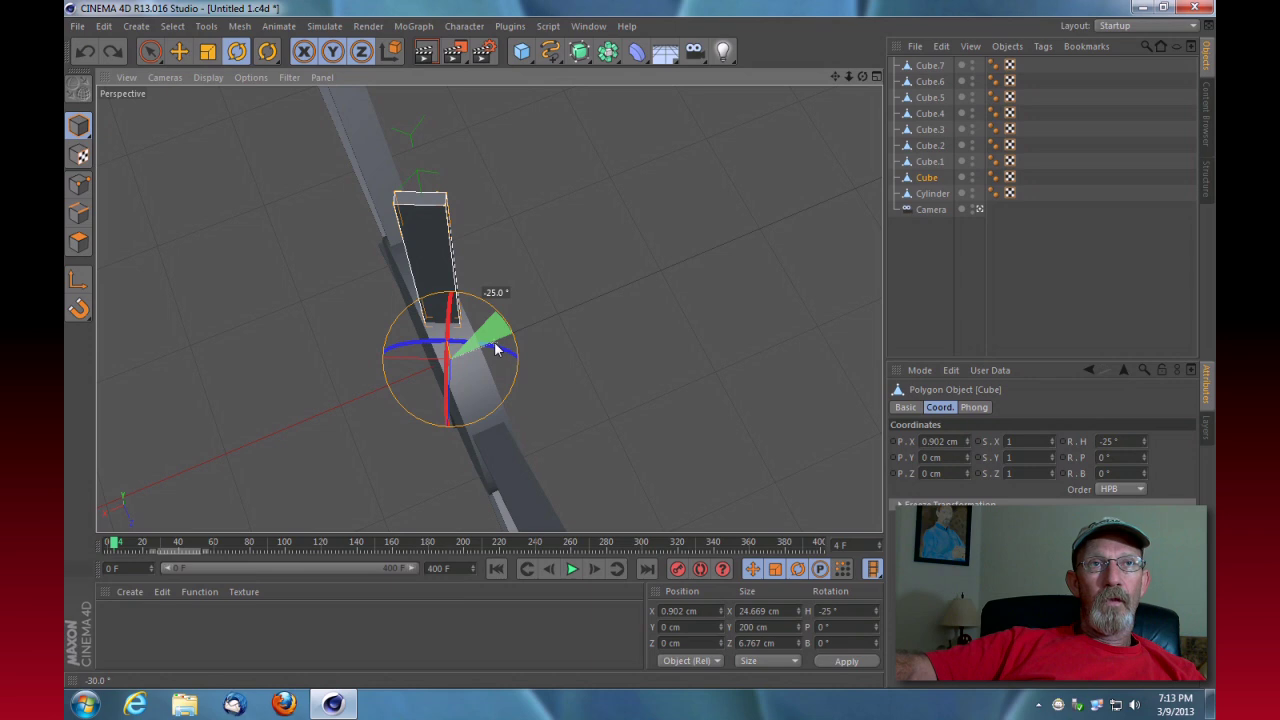
Twist the -45° and -90° pitch spokes by 25° about their own lengths, in the same direction as the original spoke
drag(862, 77, 855, 30)
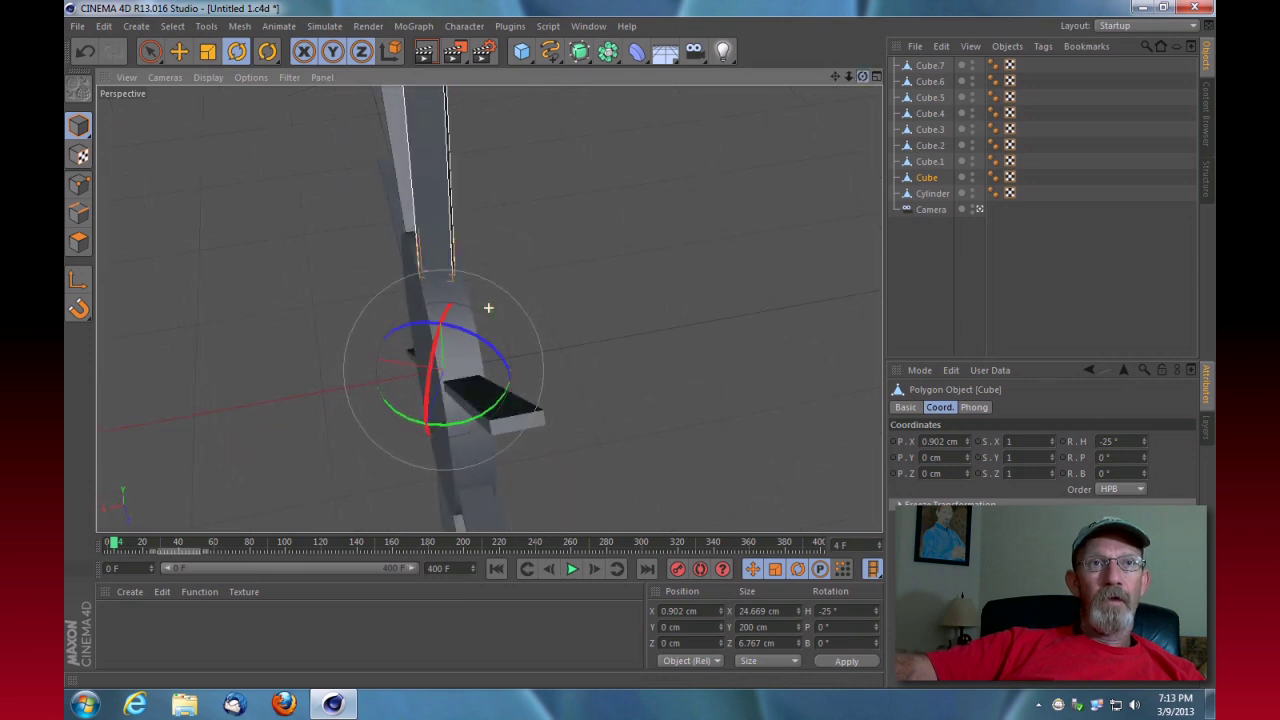
click(534, 418)
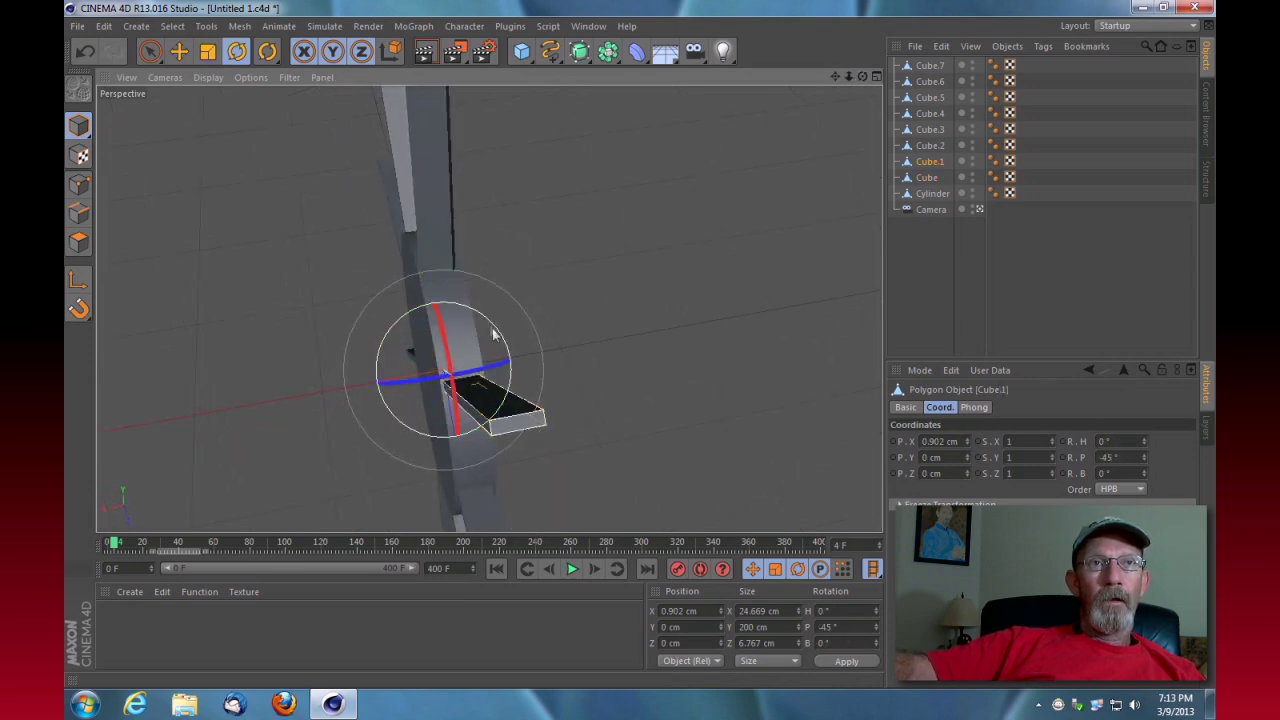
drag(495, 335, 500, 364)
mouse_move(862, 76)
mouse_down()
mouse_move(840, 30)
mouse_move(848, 62)
mouse_up()
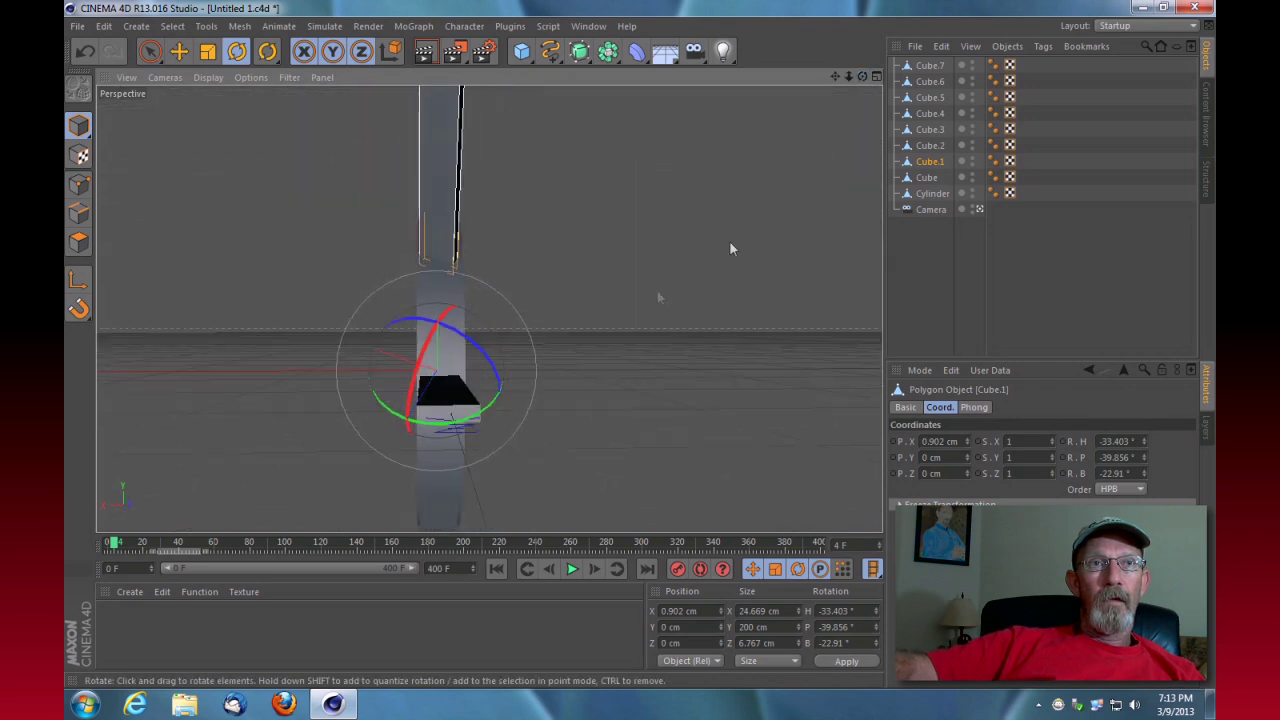
click(448, 421)
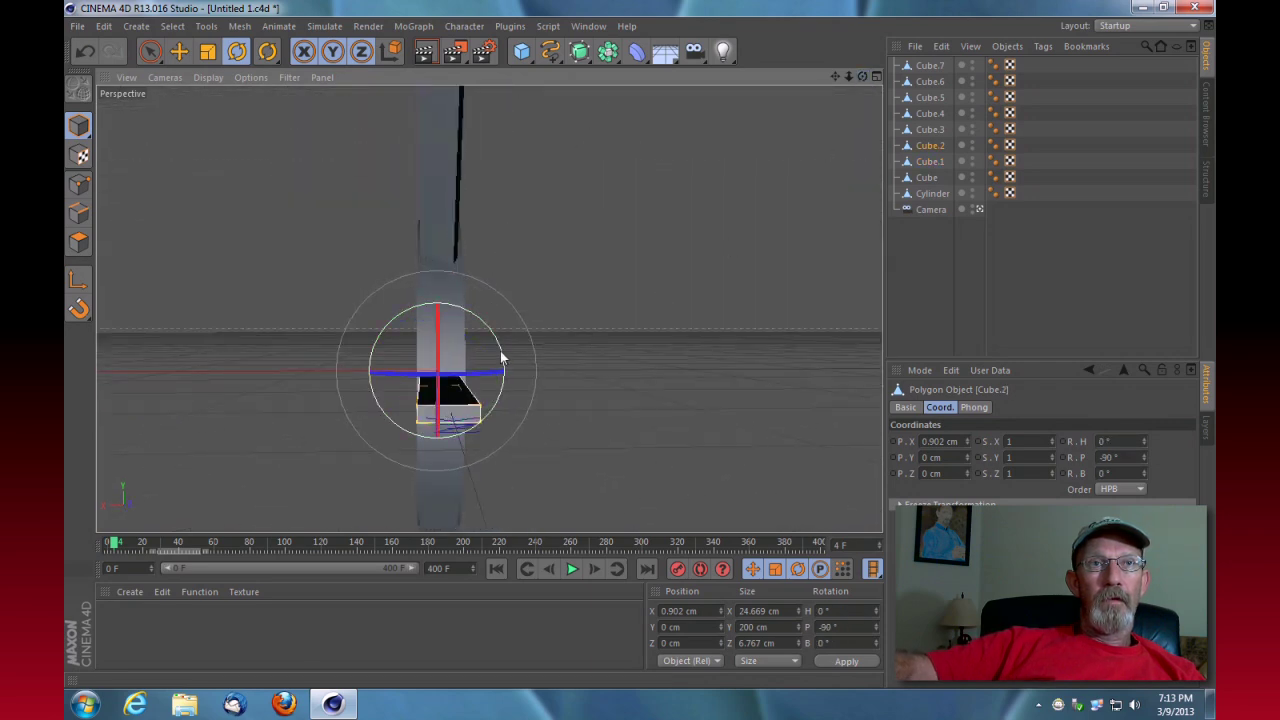
drag(500, 354, 501, 386)
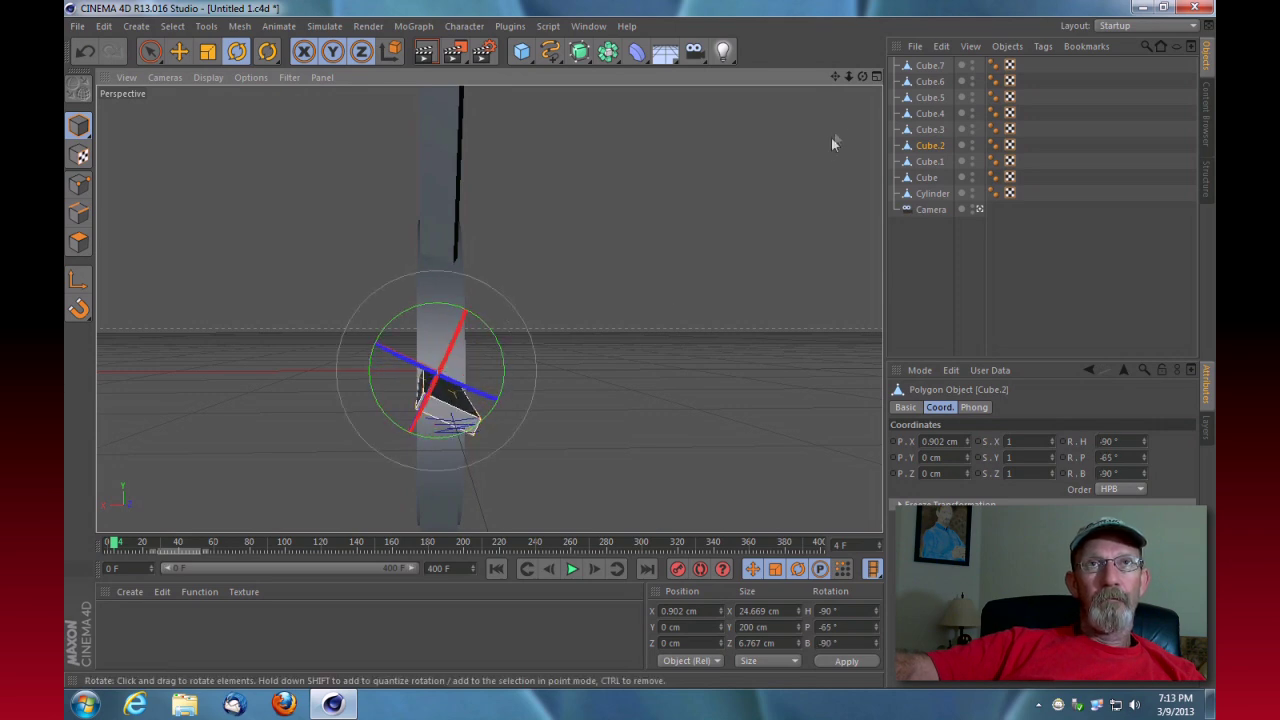
Twist the -135° and -180° pitch spokes by 25° about their own lengths to match the preceding blades
mouse_move(862, 77)
mouse_down()
mouse_move(862, 110)
mouse_move(880, 96)
mouse_move(842, 86)
mouse_move(852, 82)
mouse_up()
click(455, 385)
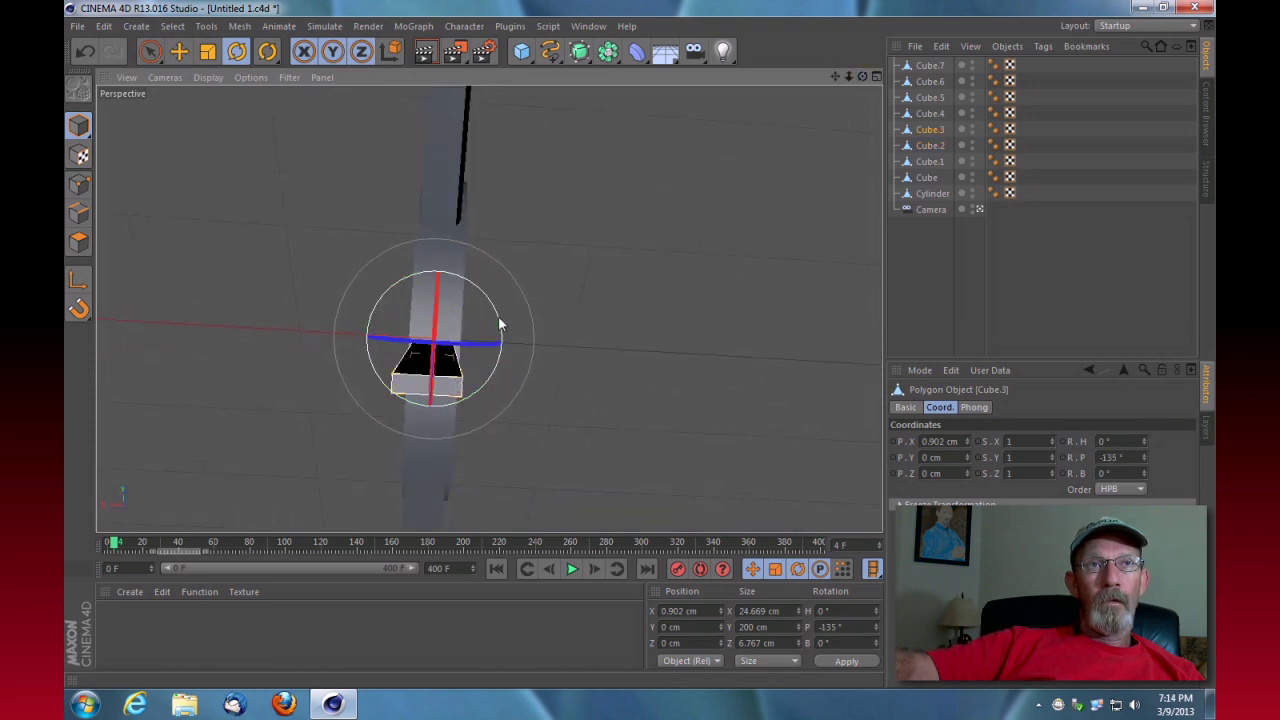
drag(499, 325, 500, 351)
mouse_move(862, 77)
mouse_down()
mouse_move(845, 100)
mouse_move(845, 76)
mouse_move(862, 76)
mouse_up()
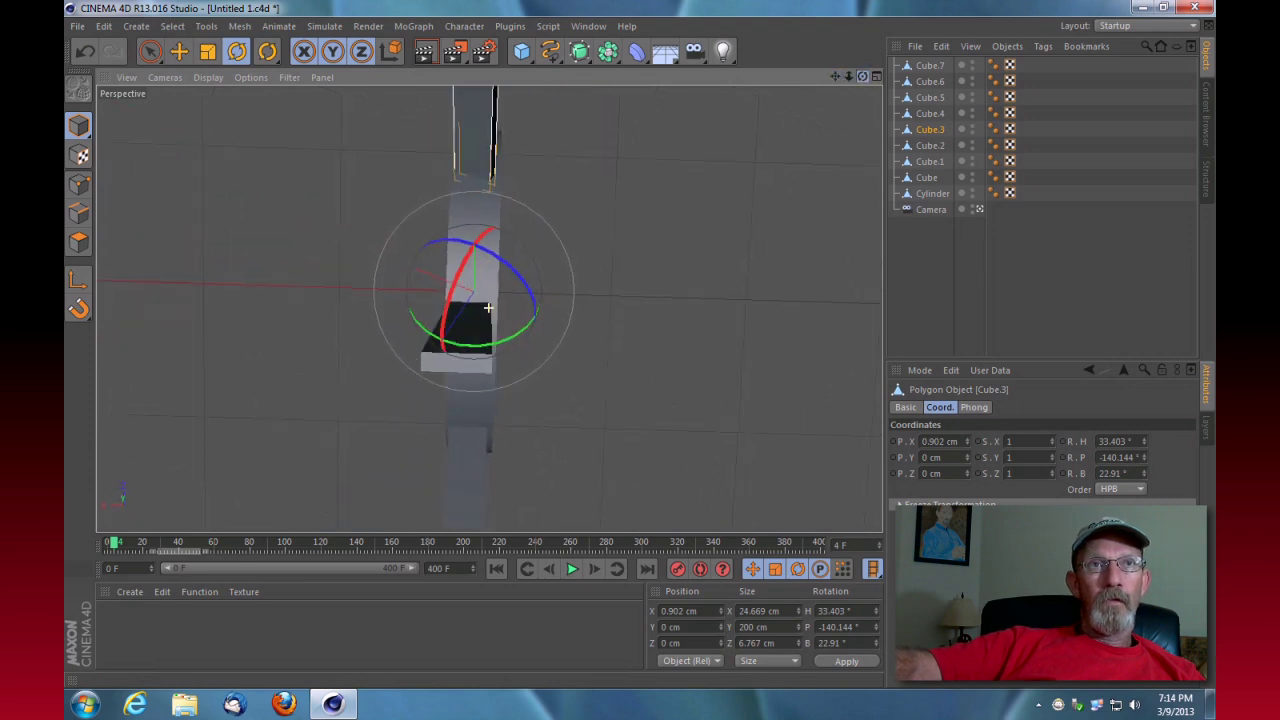
click(431, 371)
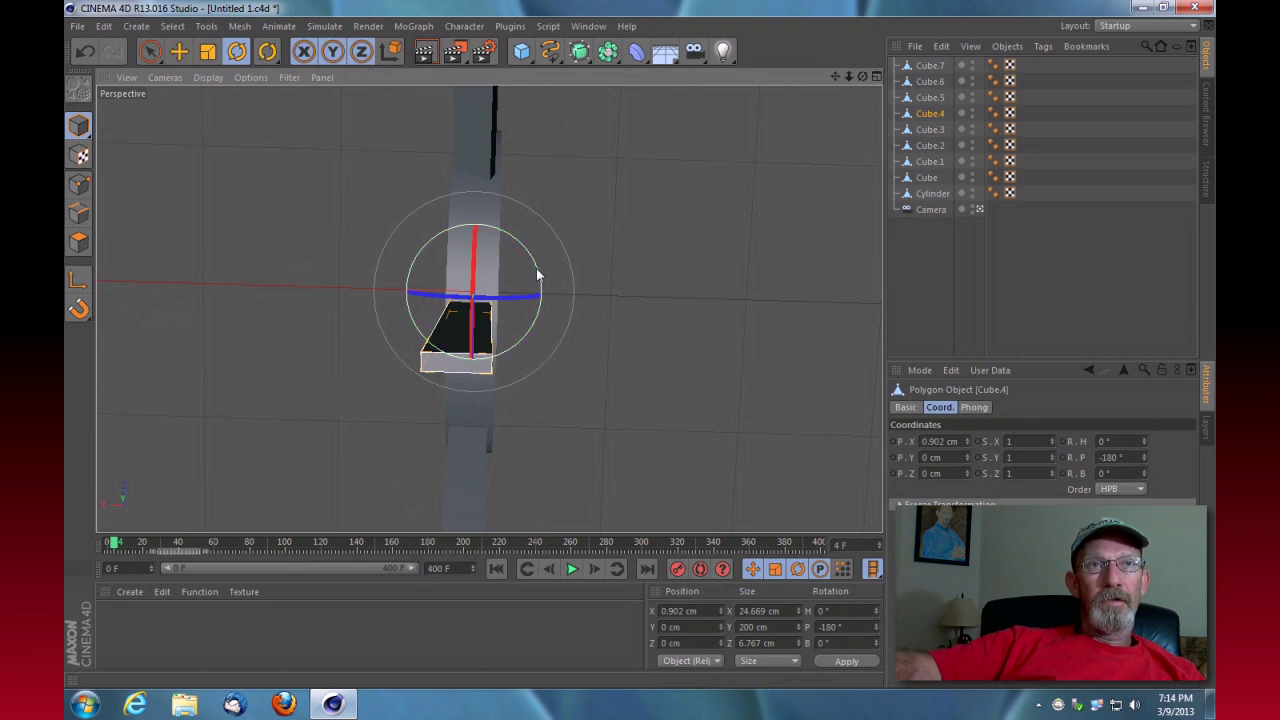
drag(538, 278, 534, 292)
Twist the -225° and -270° pitch spokes about their own lengths like the others, the latter by 25°
mouse_move(862, 77)
mouse_down()
mouse_move(890, 80)
mouse_move(868, 82)
mouse_up()
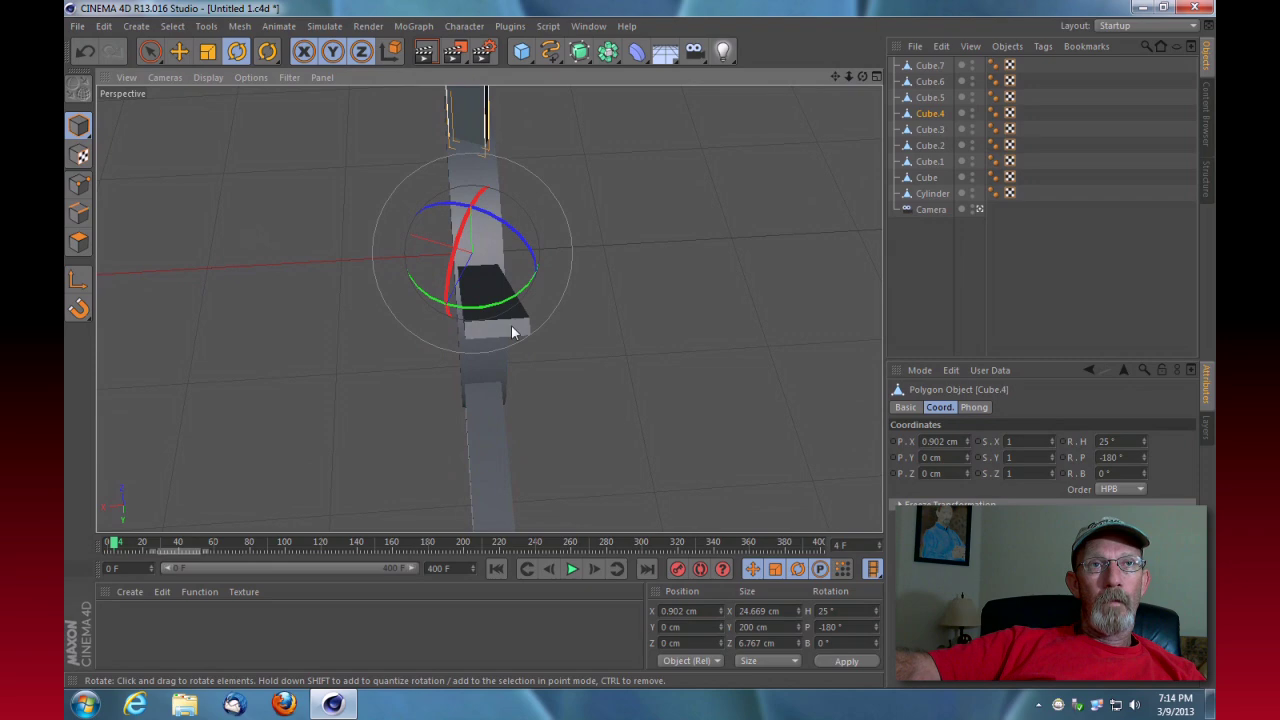
click(511, 325)
drag(537, 246, 543, 275)
drag(862, 77, 872, 82)
alt+drag(488, 307, 665, 384)
click(541, 357)
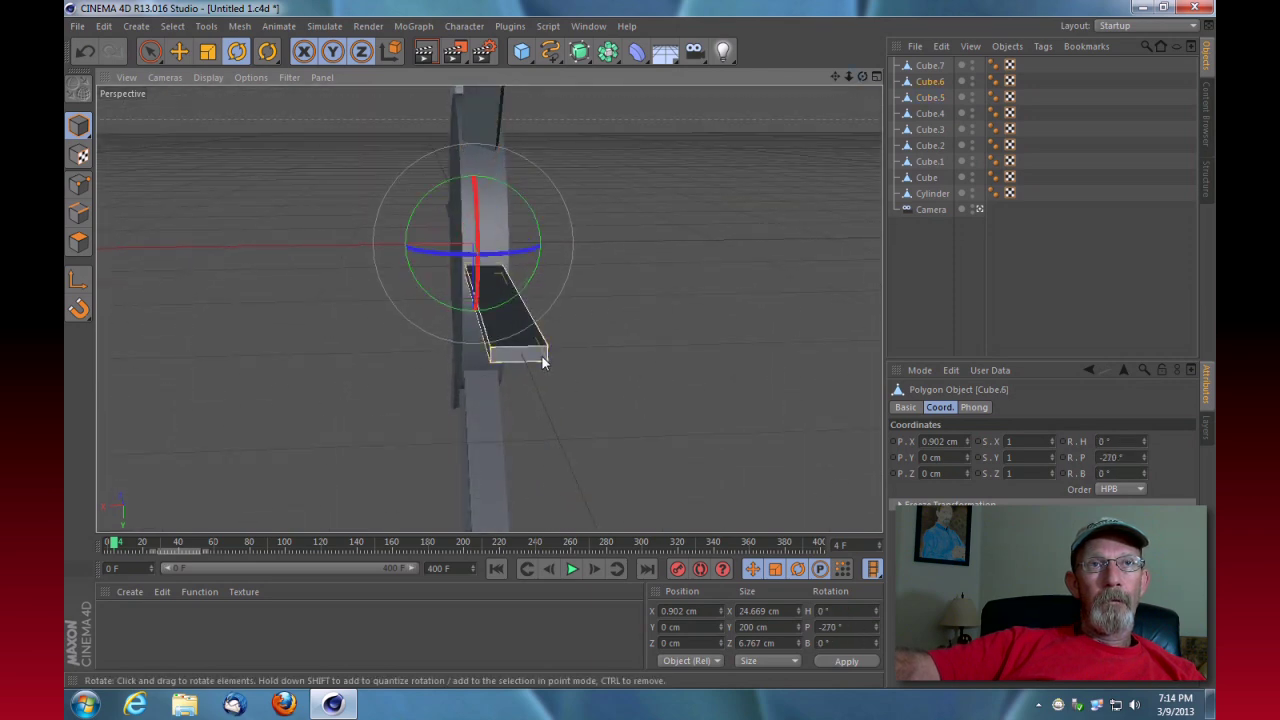
drag(539, 235, 545, 256)
Twist the last spoke, at -315° pitch, by 25° about its own length
drag(860, 78, 547, 336)
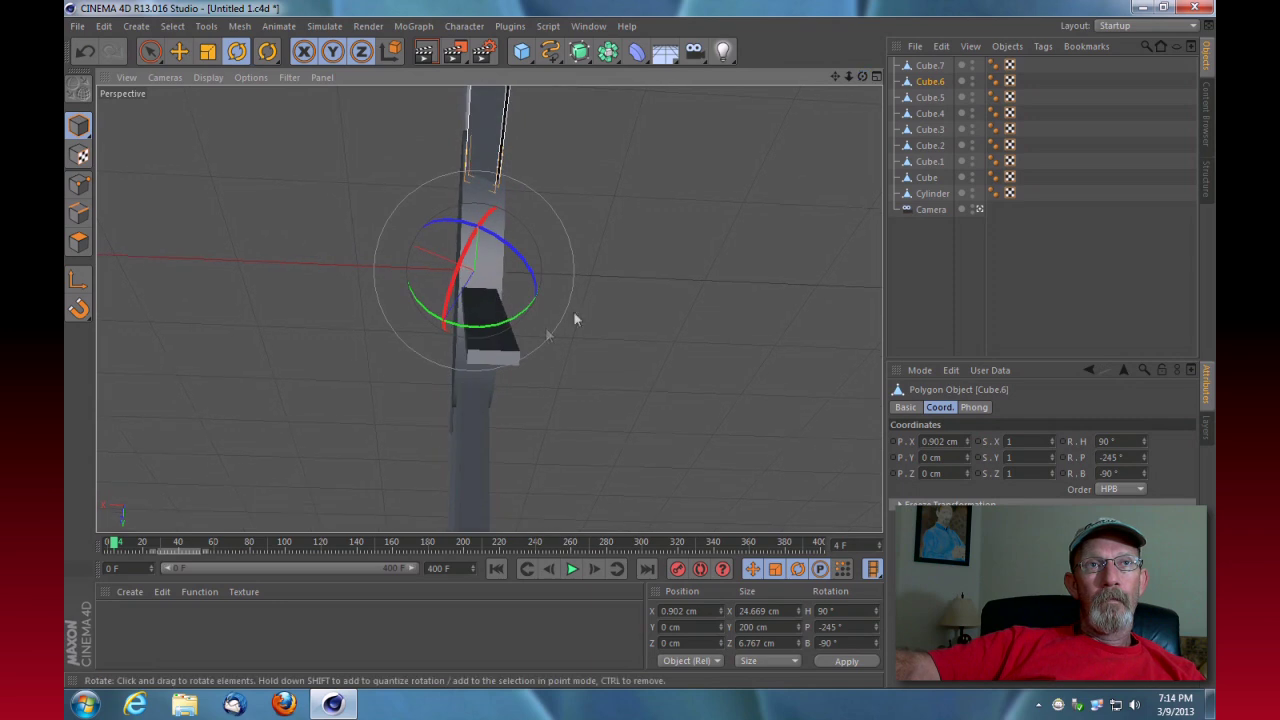
click(492, 356)
mouse_move(539, 263)
mouse_down()
mouse_move(536, 250)
mouse_move(540, 299)
mouse_move(542, 287)
mouse_up()
Select all eight cube spokes and merge them into one object with Connect Objects + Delete
drag(861, 78, 775, 82)
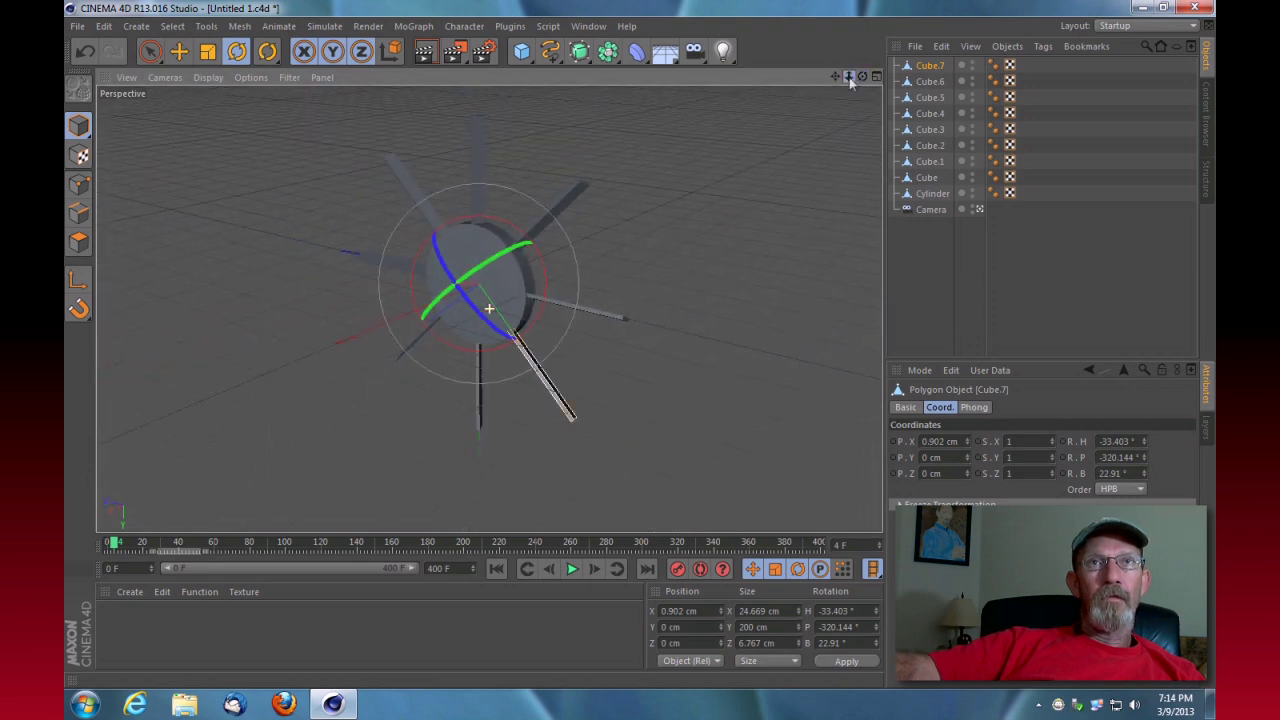
drag(858, 75, 790, 102)
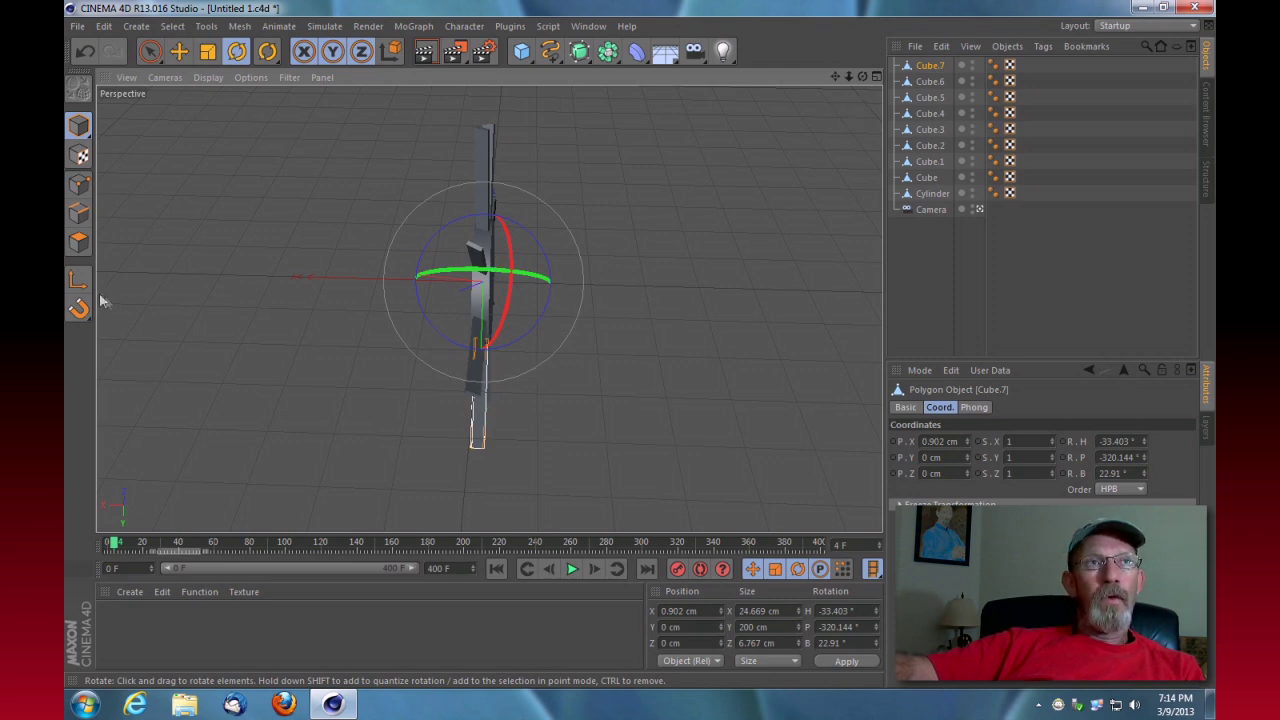
drag(862, 76, 840, 84)
alt+drag(488, 308, 487, 308)
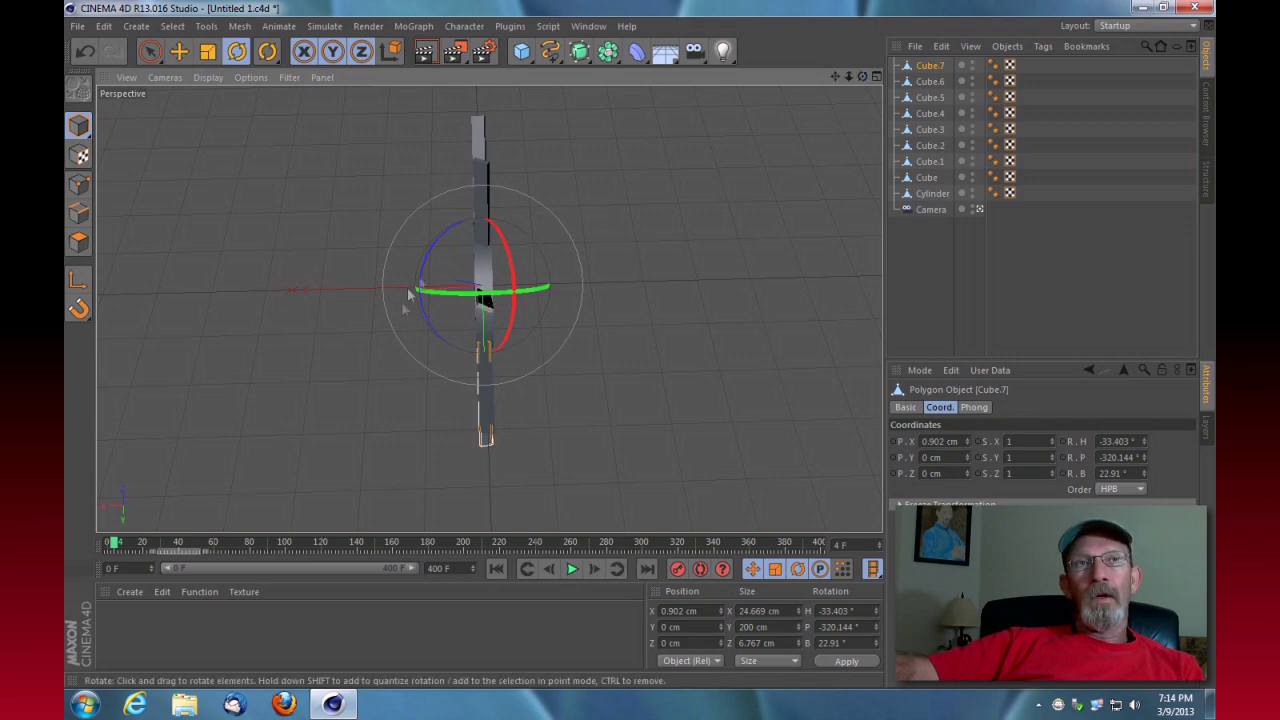
drag(862, 76, 488, 308)
drag(915, 110, 940, 175)
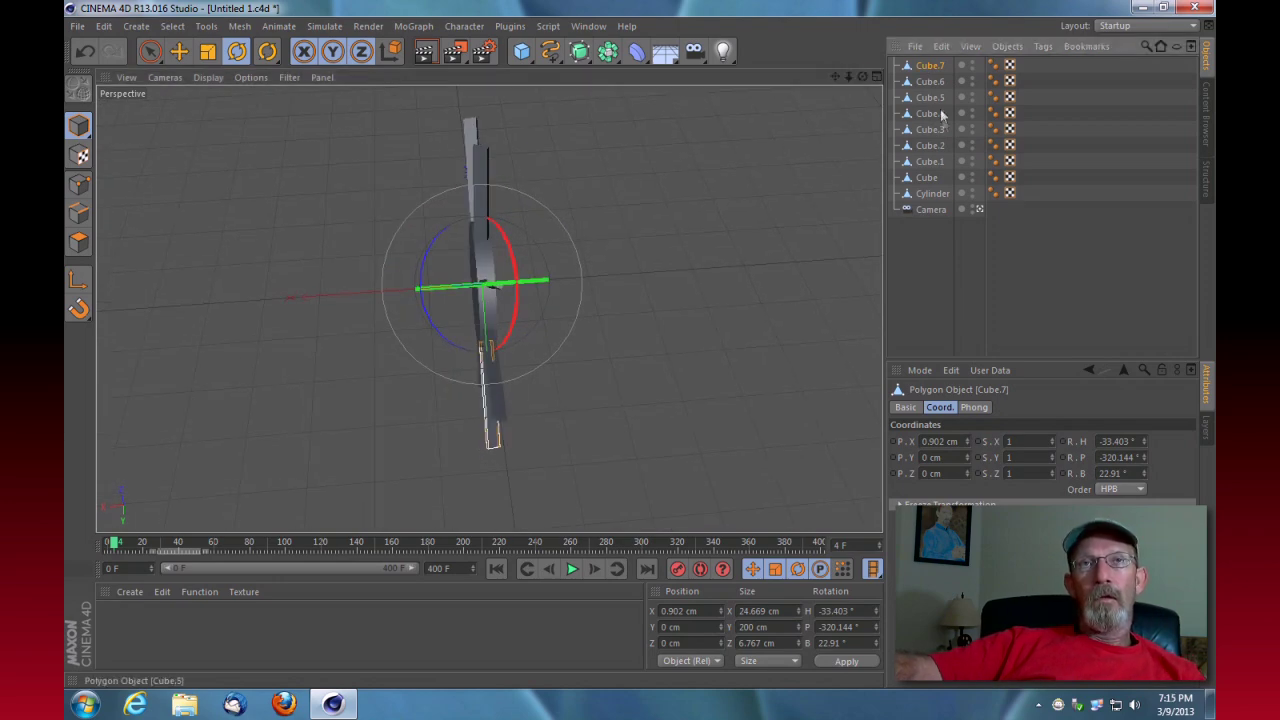
shift+click(928, 179)
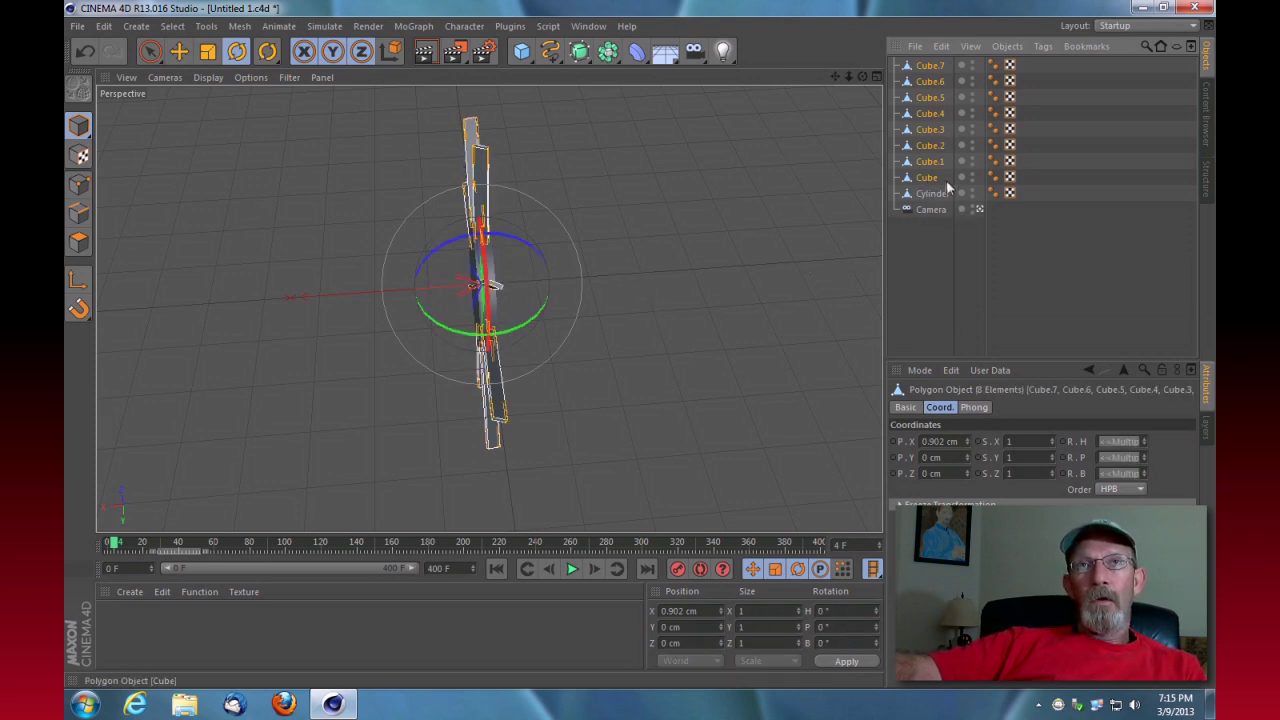
right_click(936, 178)
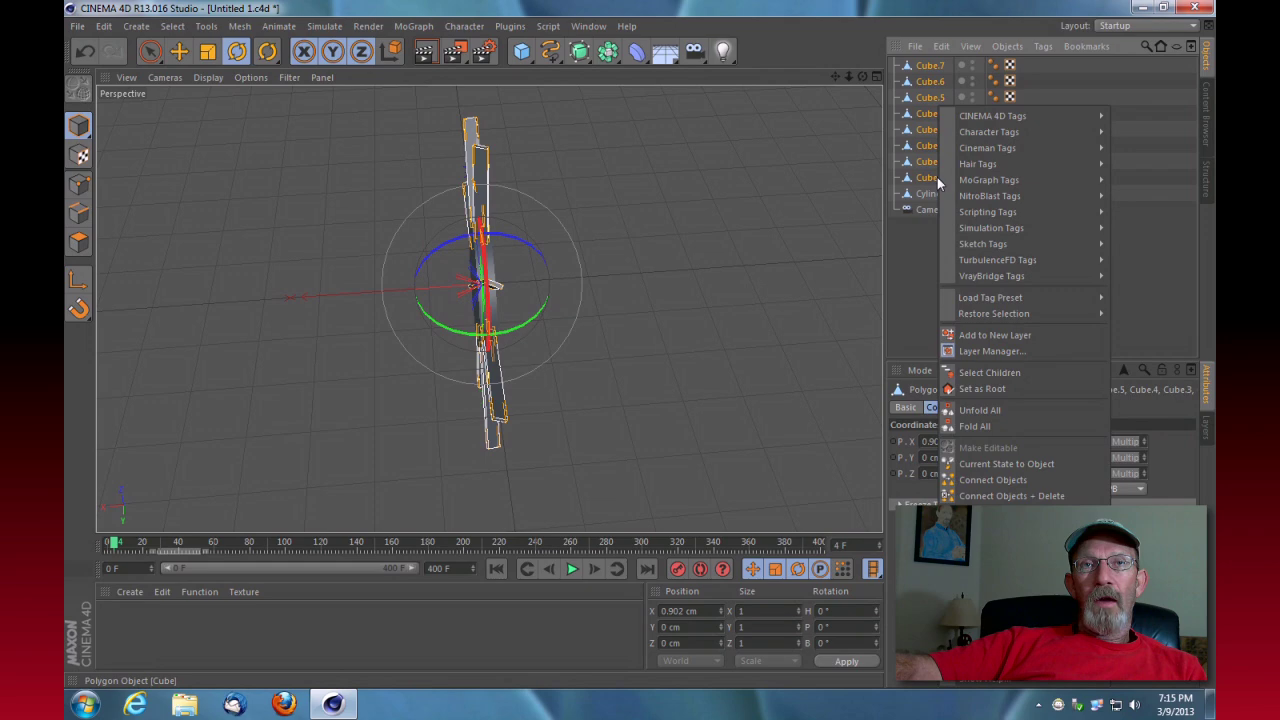
click(1041, 497)
Try rotating the merged spokes about their own Y axis to straighten their tilted axis, and undo the rotation
drag(862, 77, 940, 120)
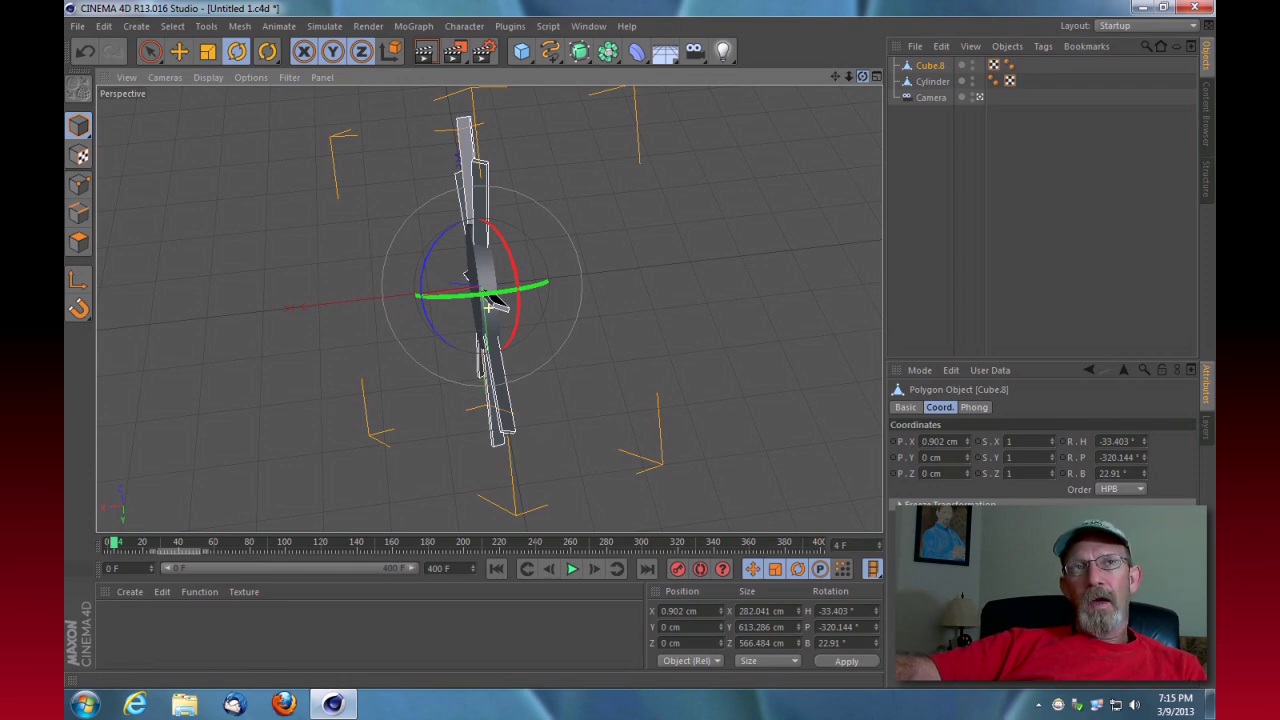
drag(510, 261, 487, 281)
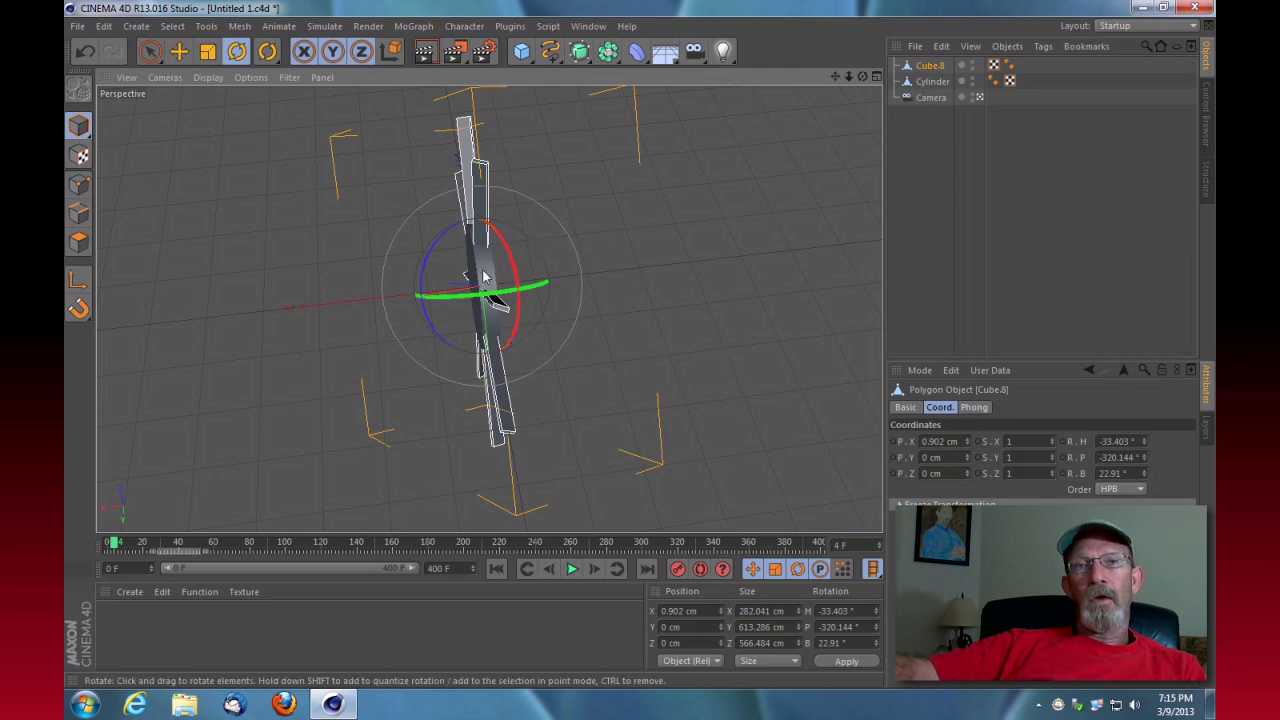
drag(862, 76, 906, 90)
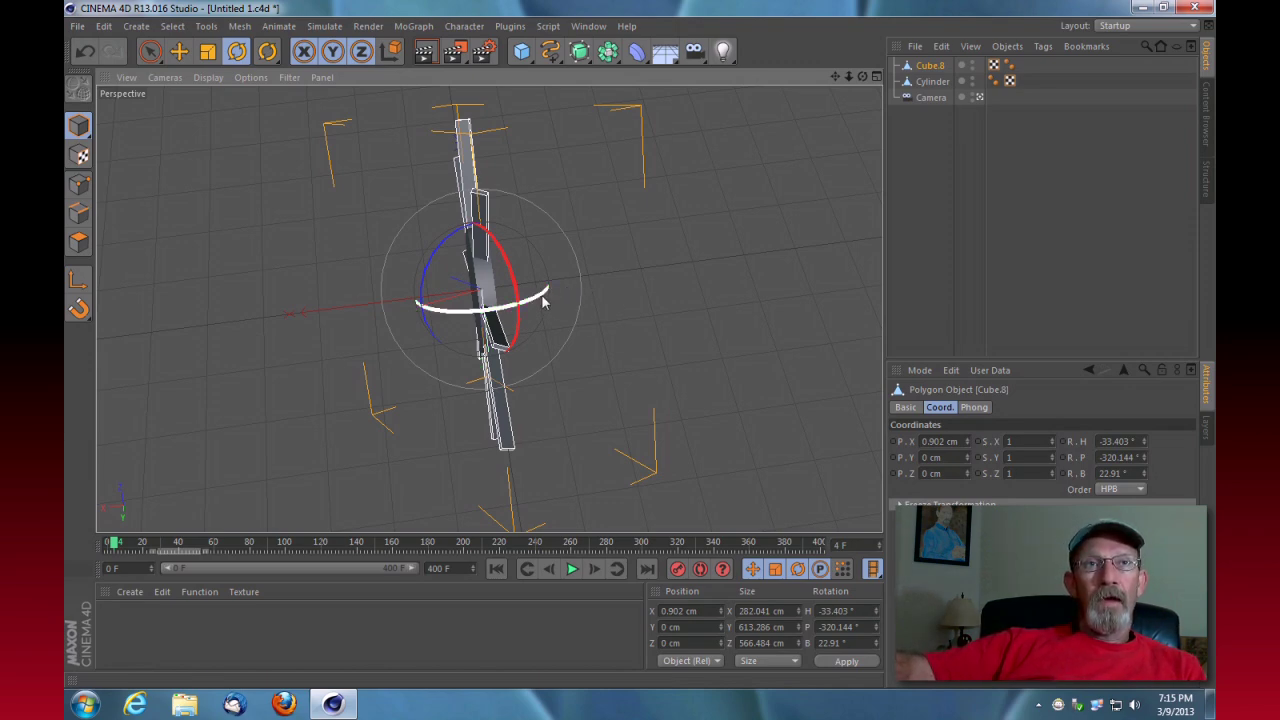
drag(543, 300, 525, 307)
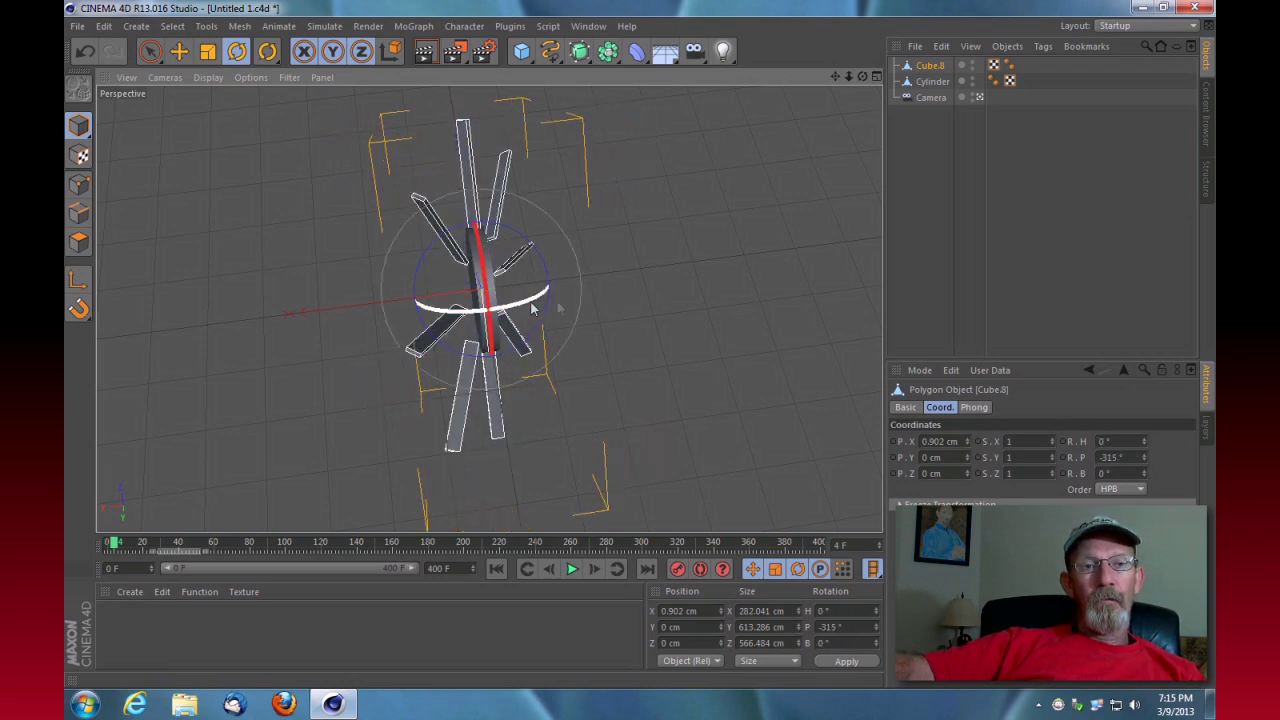
key(ctrl+z)
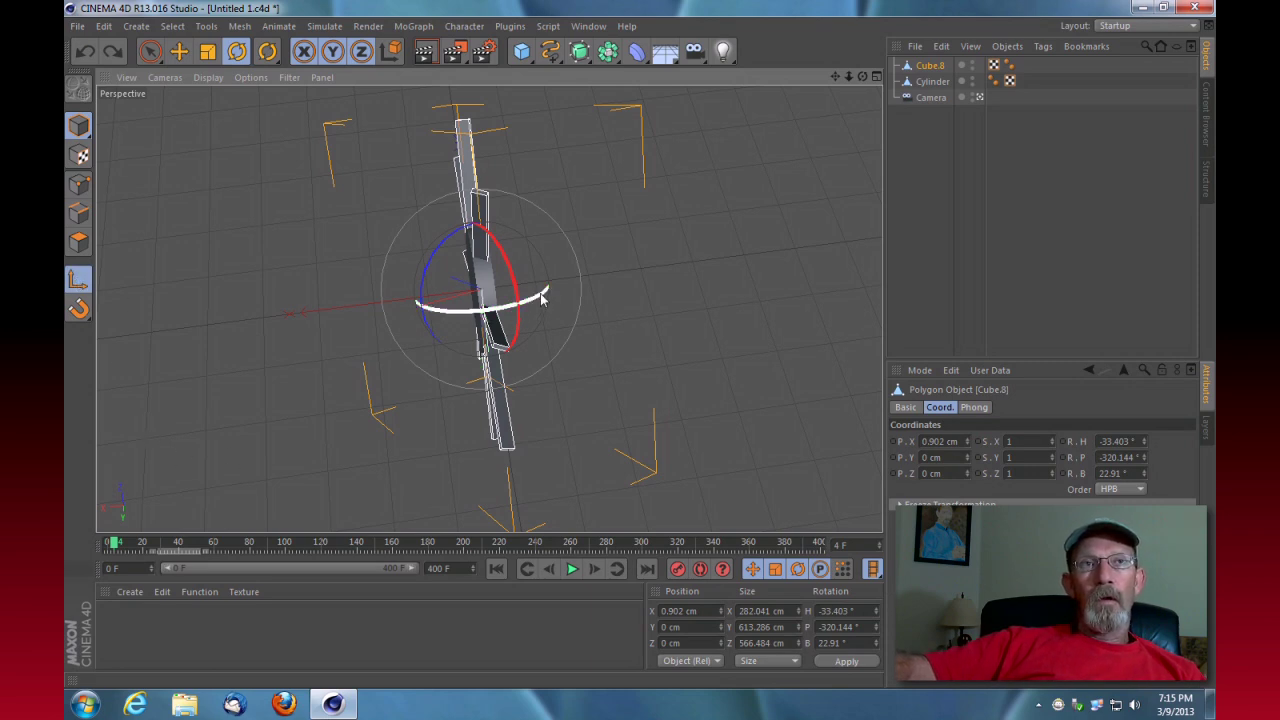
drag(540, 293, 514, 307)
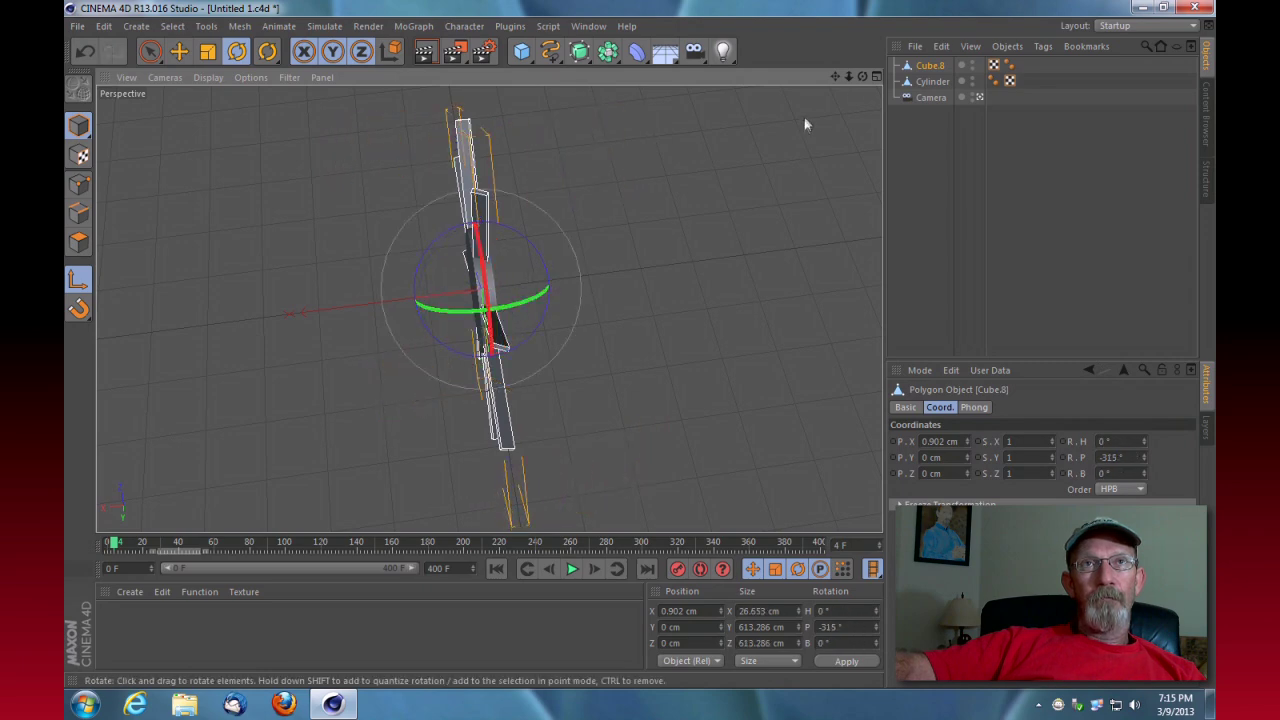
drag(862, 76, 840, 135)
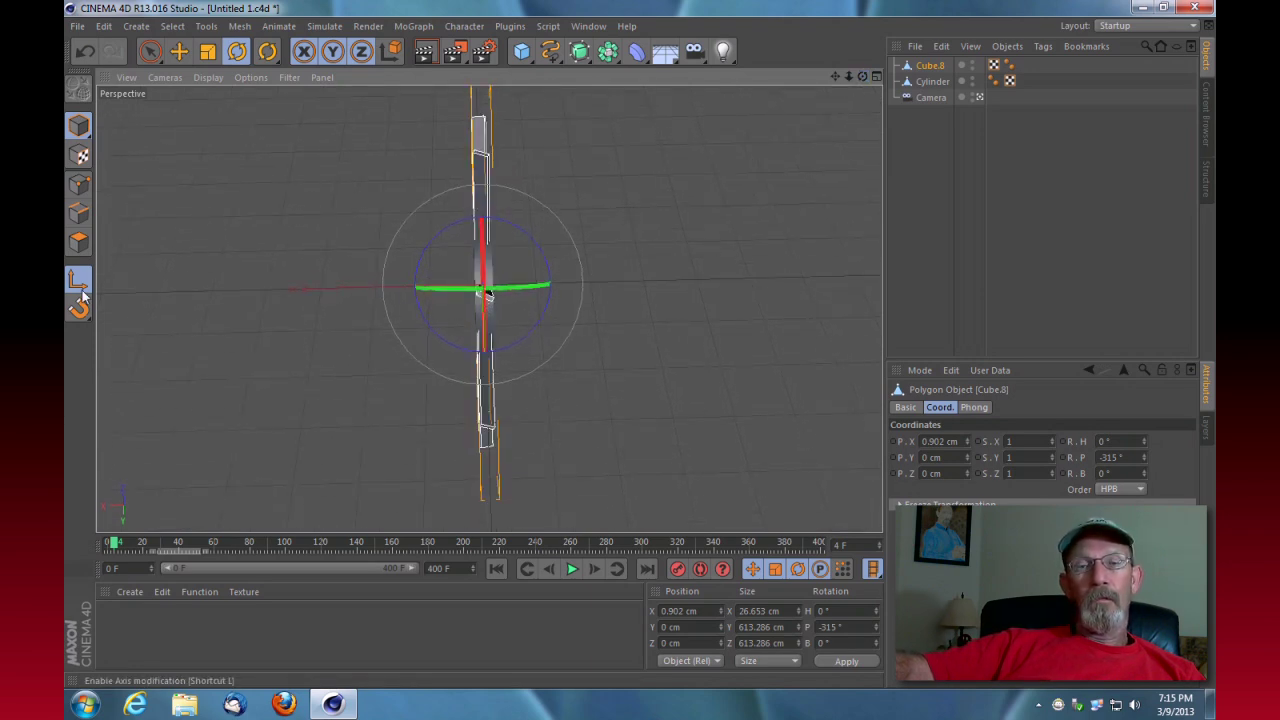
click(80, 287)
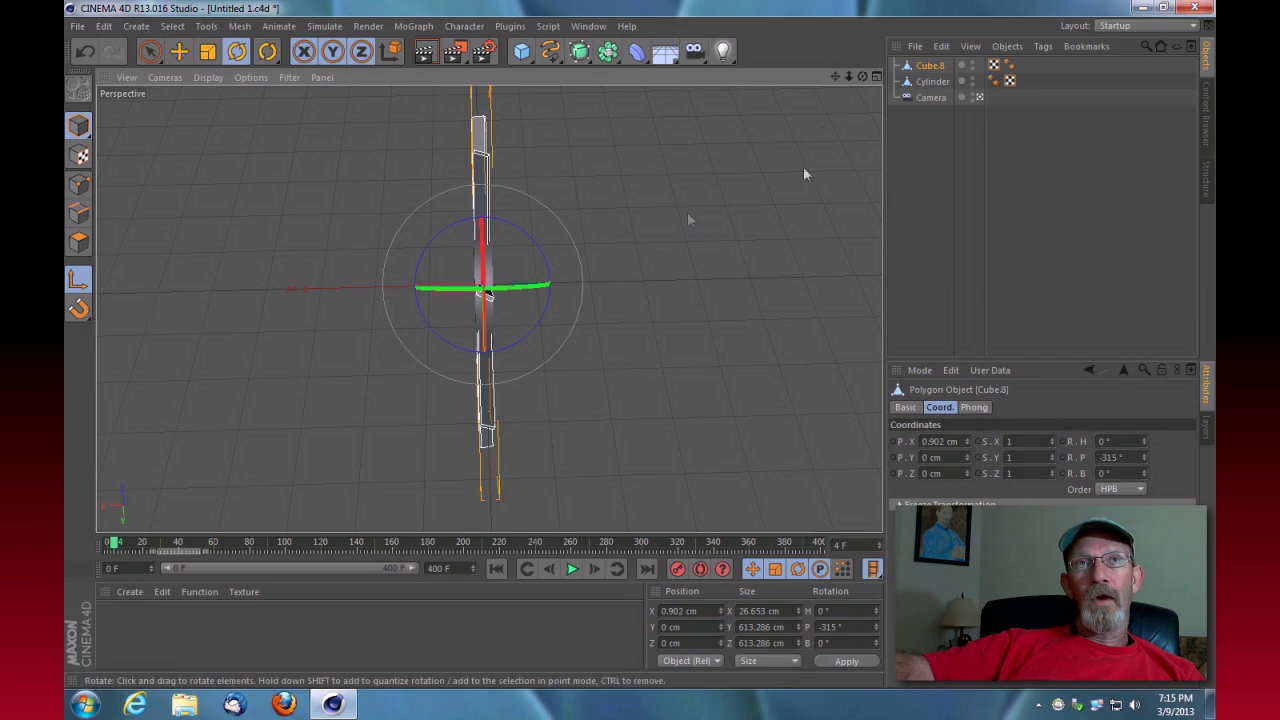
Rotate the merged spokes' own axis to a bank of 90° in axis modification mode, leaving the spokes in place
drag(862, 76, 862, 120)
alt+drag(488, 308, 488, 307)
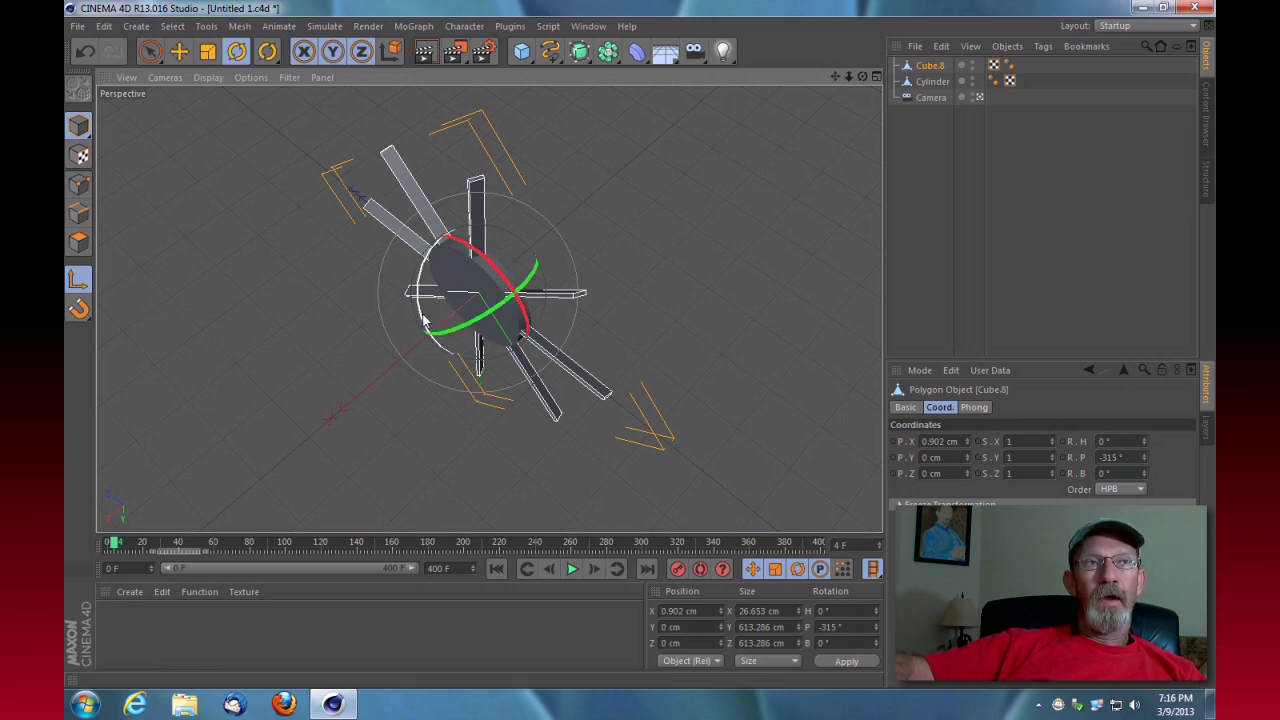
drag(424, 320, 470, 214)
drag(862, 77, 780, 110)
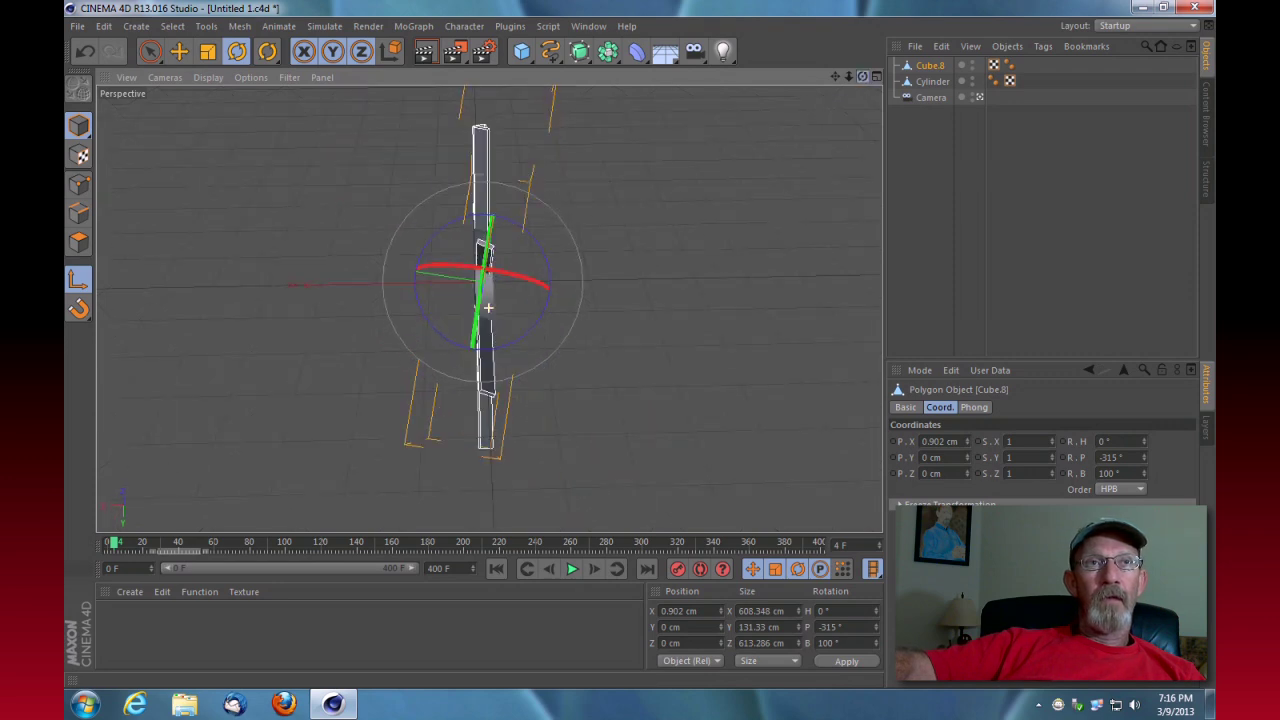
mouse_move(544, 256)
mouse_down()
mouse_move(537, 234)
mouse_move(545, 242)
mouse_up()
drag(862, 77, 680, 130)
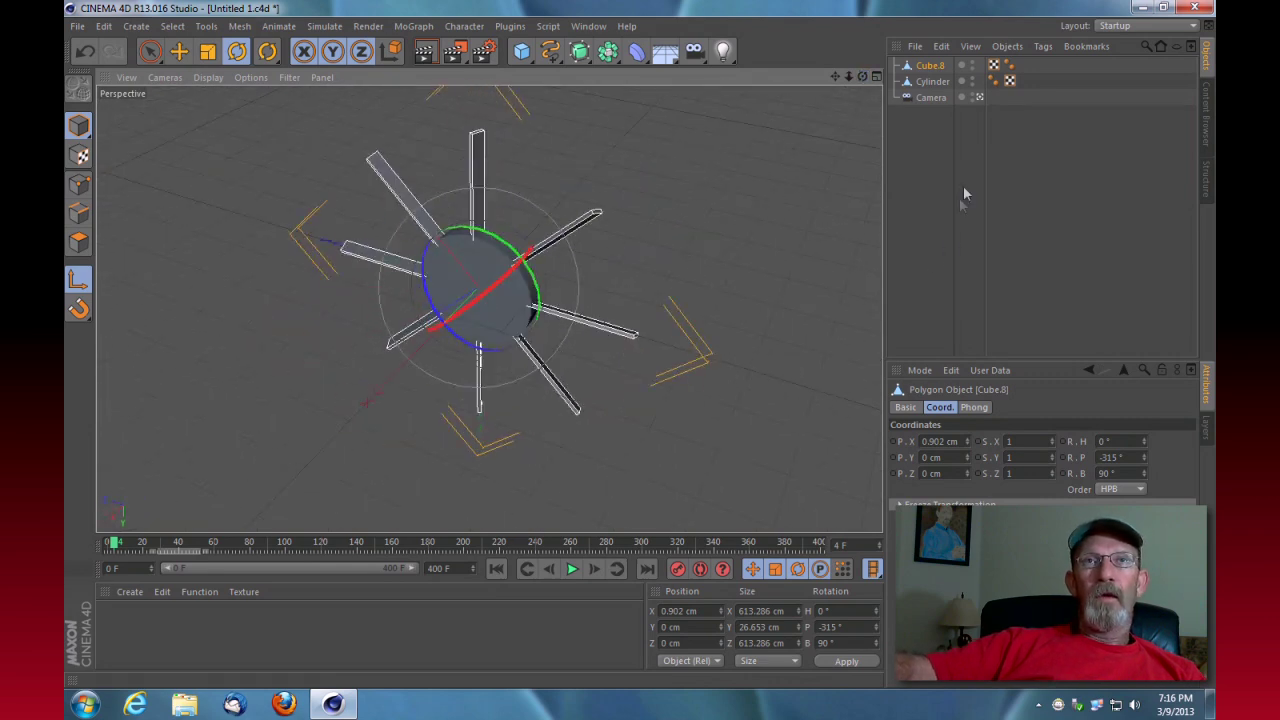
Add the Cylinder disc to the selected spokes and merge them into one object with Connect Objects + Delete
ctrl+click(934, 84)
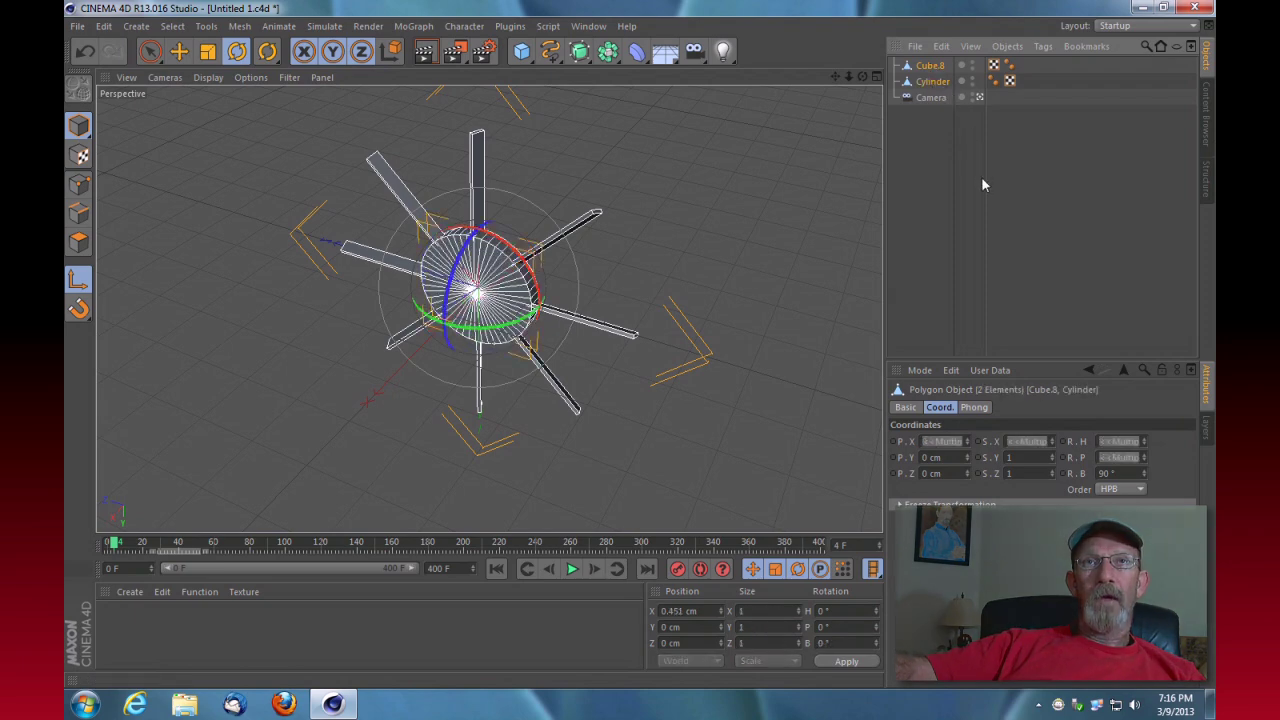
right_click(930, 85)
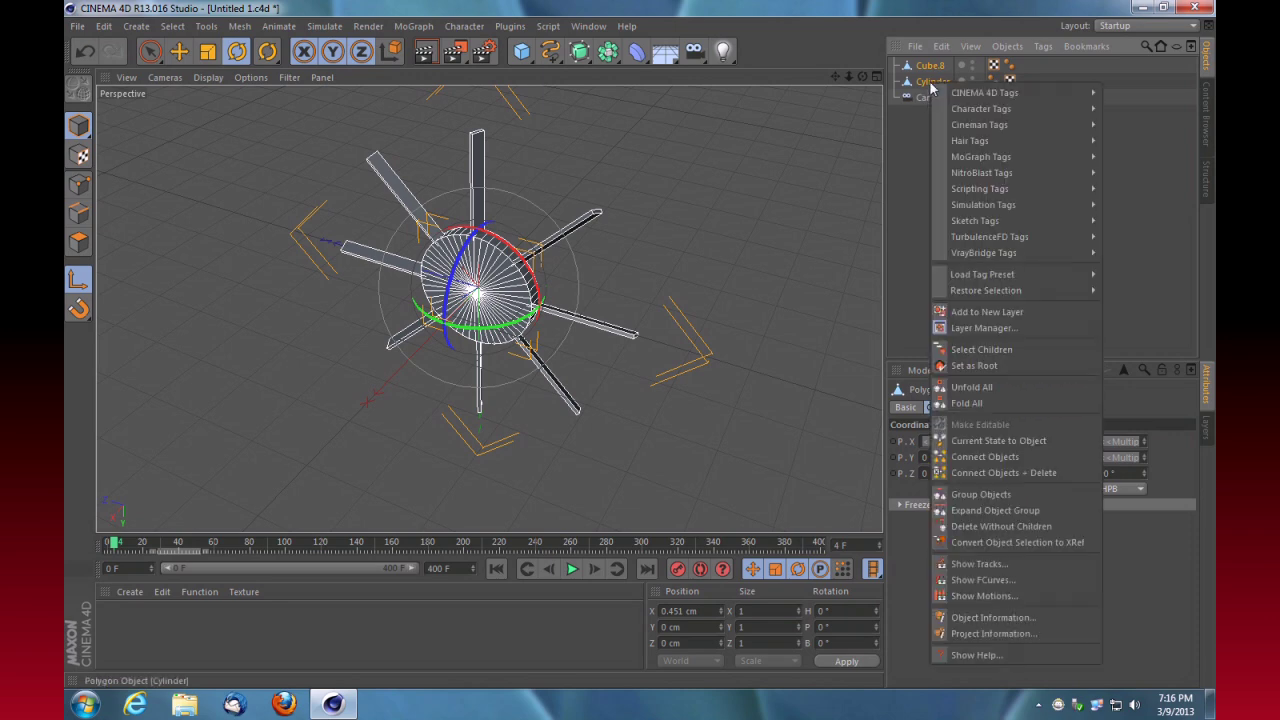
click(1057, 473)
drag(849, 76, 800, 77)
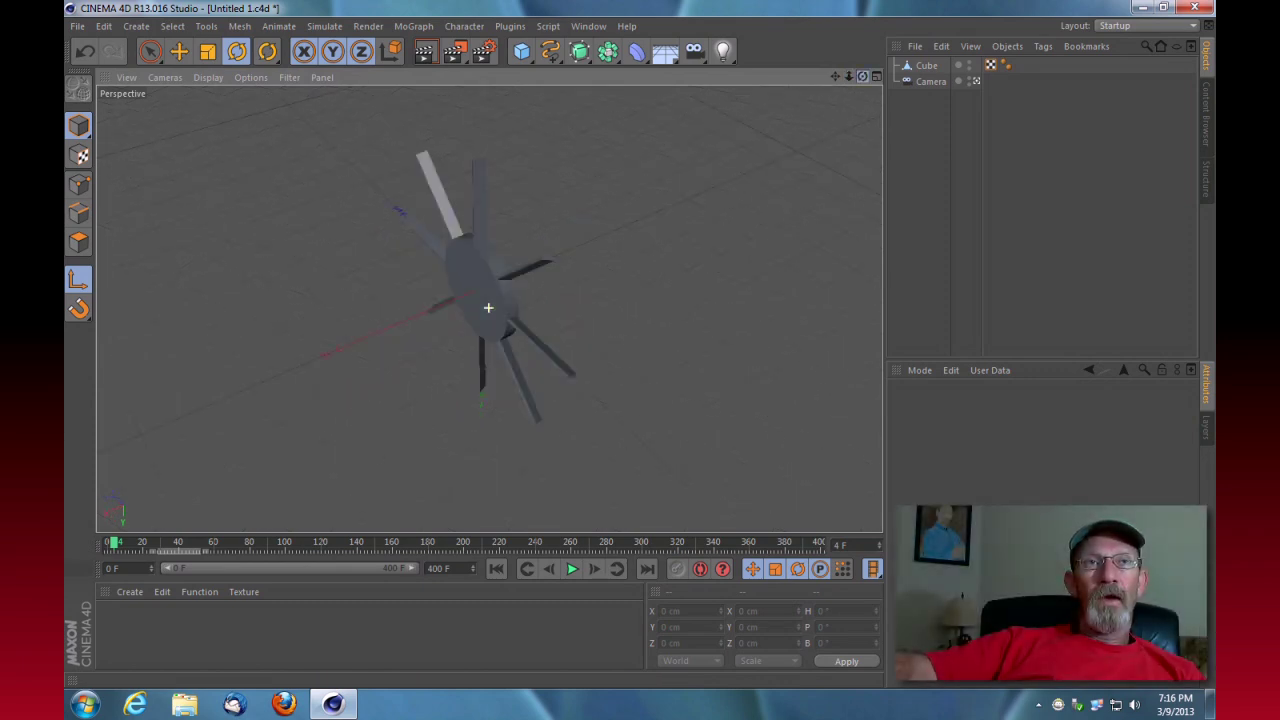
Examine the merged wheel's axis orientation and centring in the Perspective view, the four-view layout and the Right view
click(926, 66)
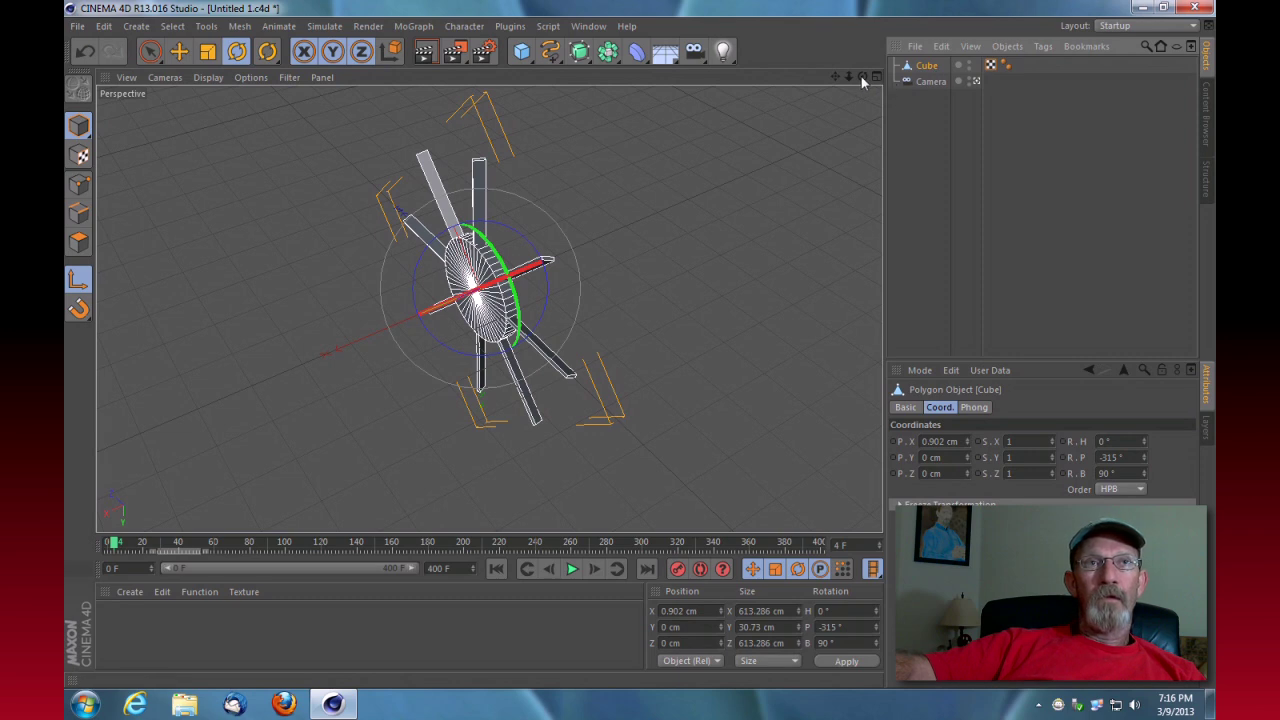
drag(862, 76, 800, 76)
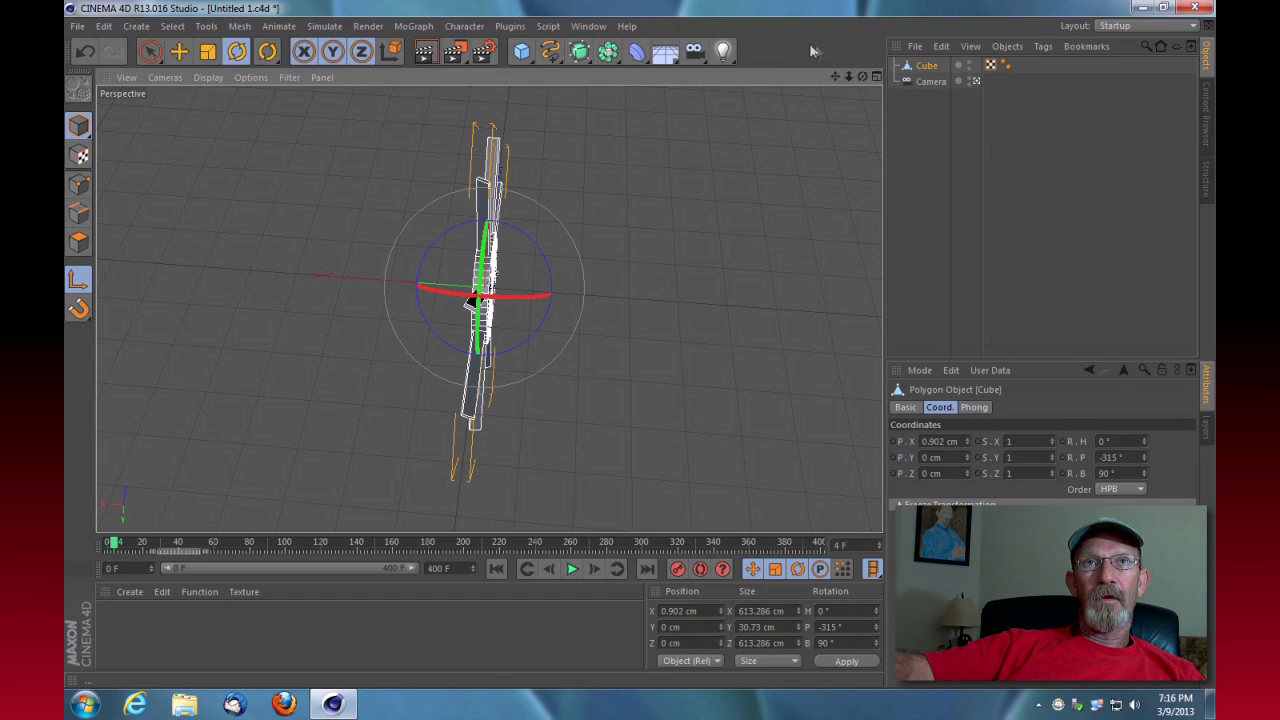
drag(862, 78, 862, 80)
click(876, 78)
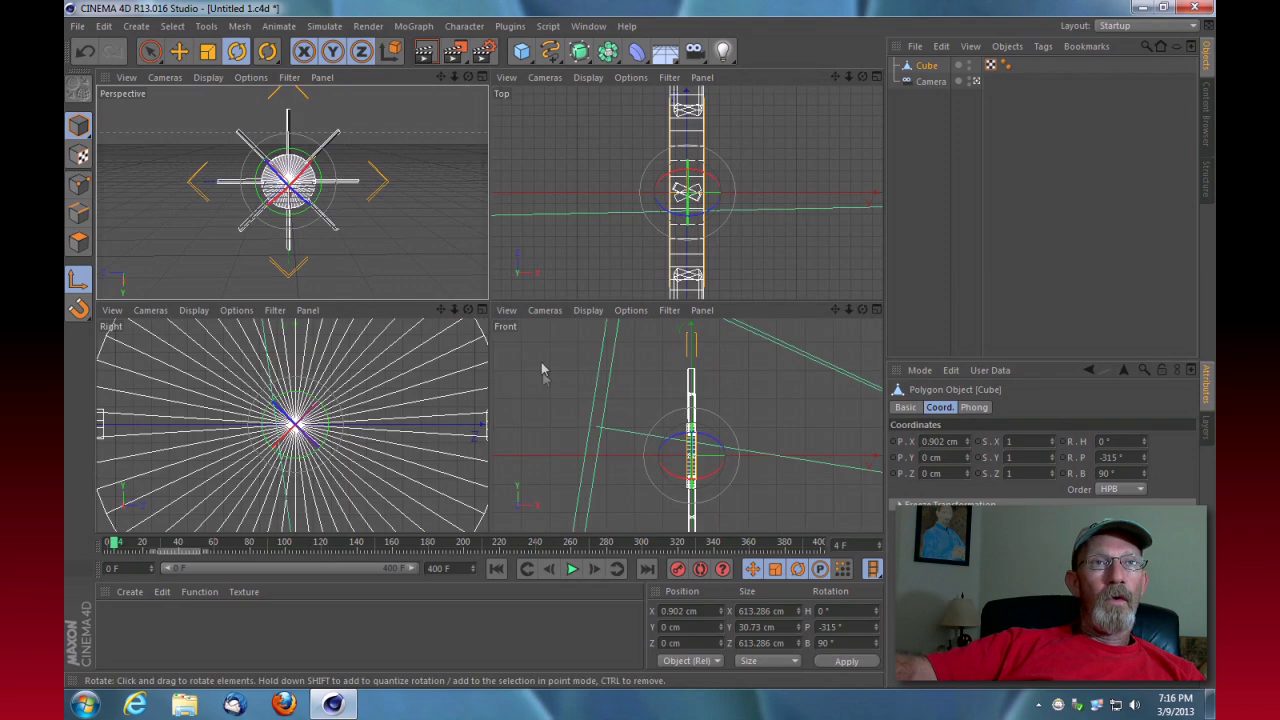
click(488, 316)
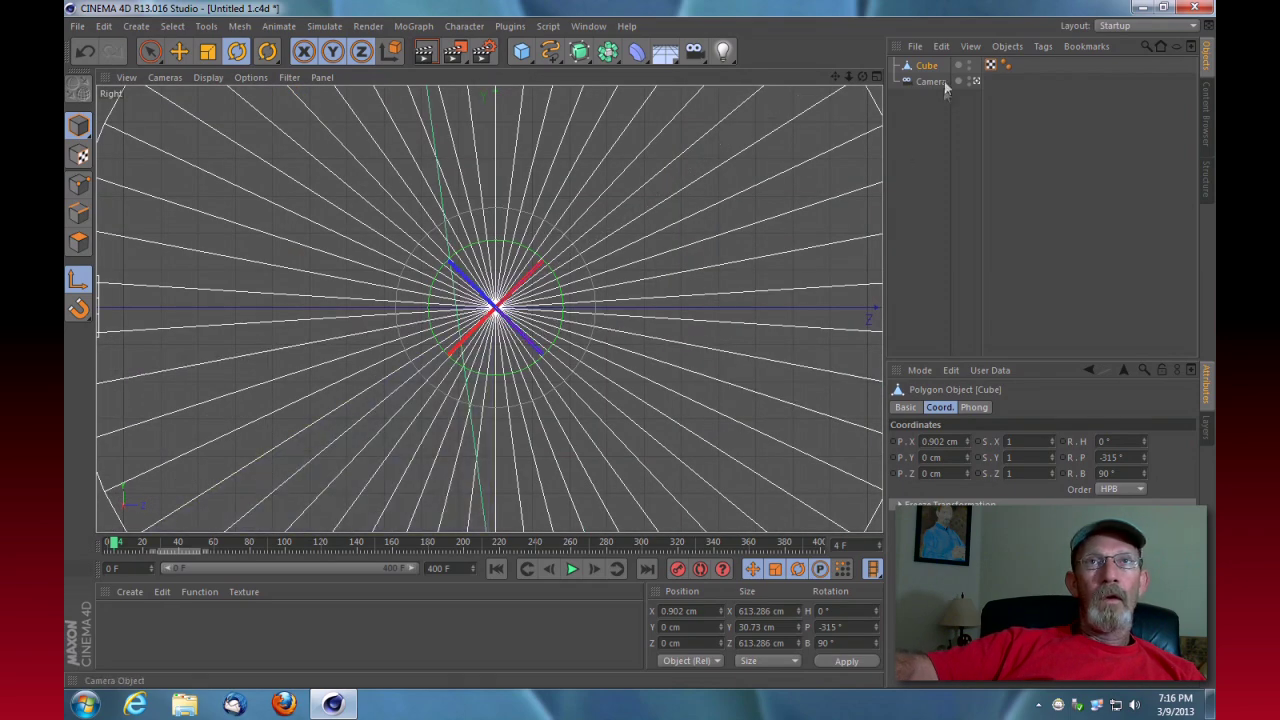
click(79, 281)
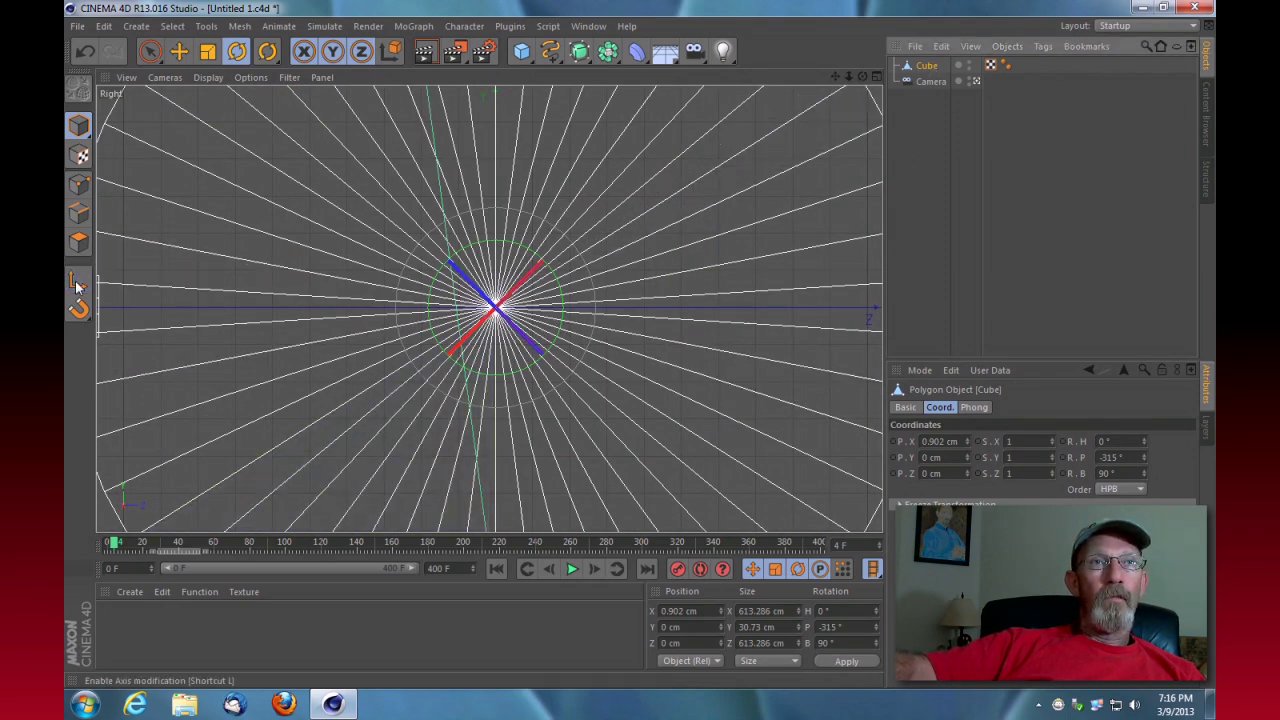
click(80, 282)
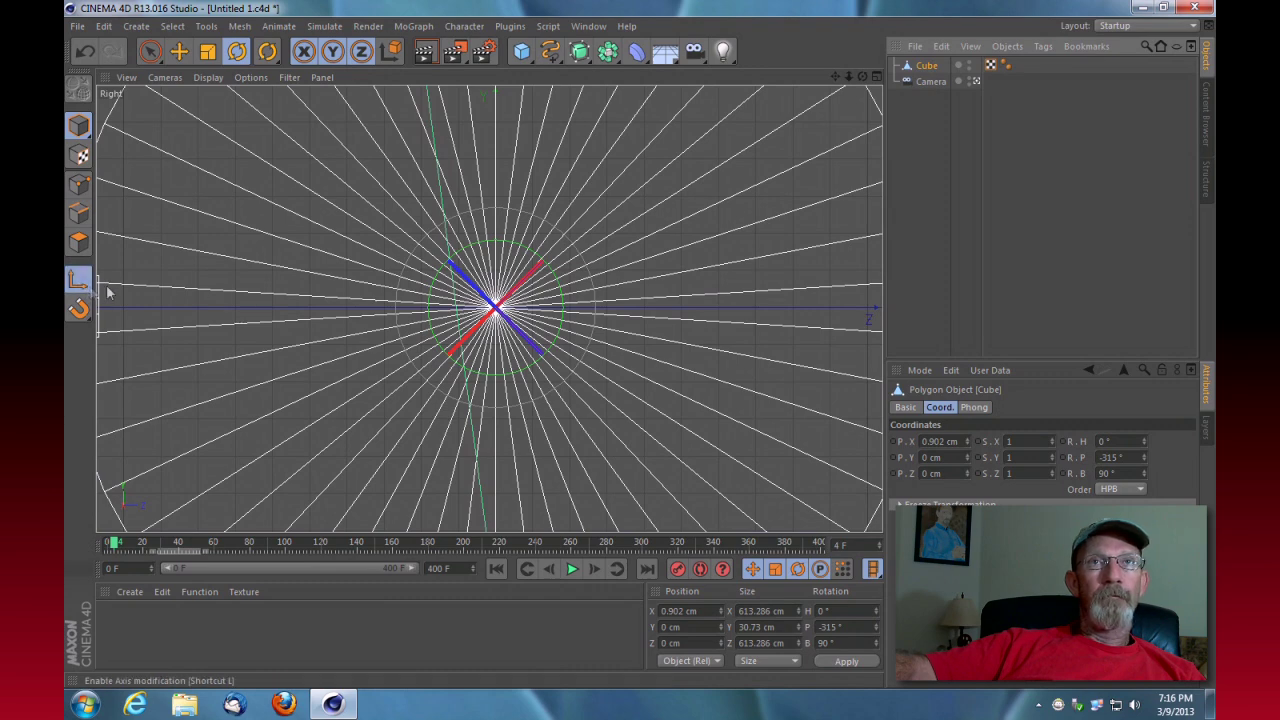
click(238, 52)
click(180, 52)
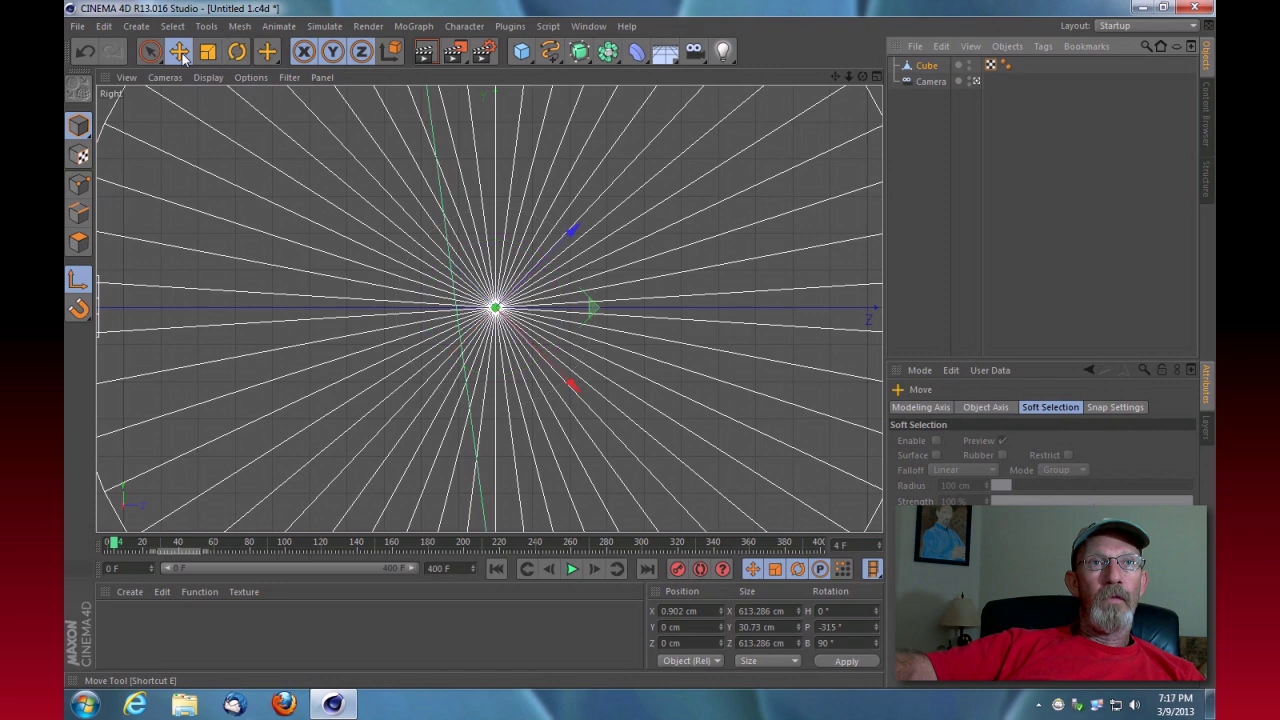
drag(848, 78, 940, 78)
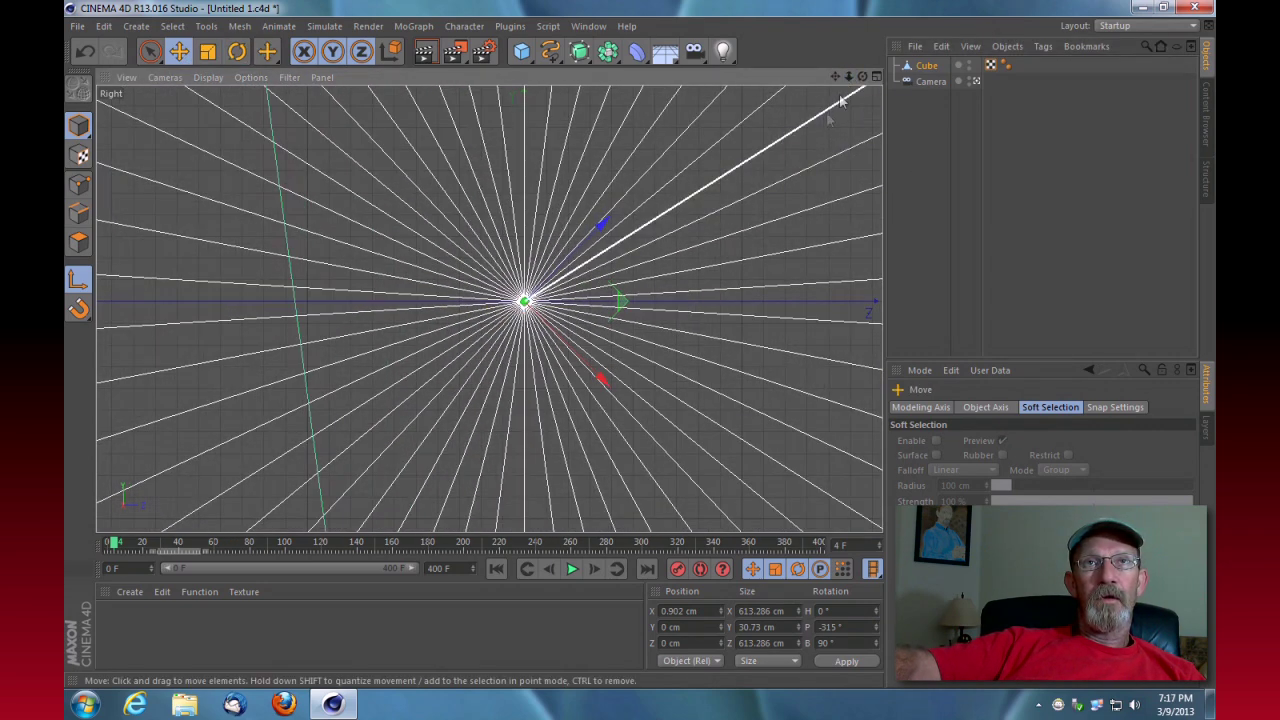
drag(848, 77, 755, 77)
click(876, 77)
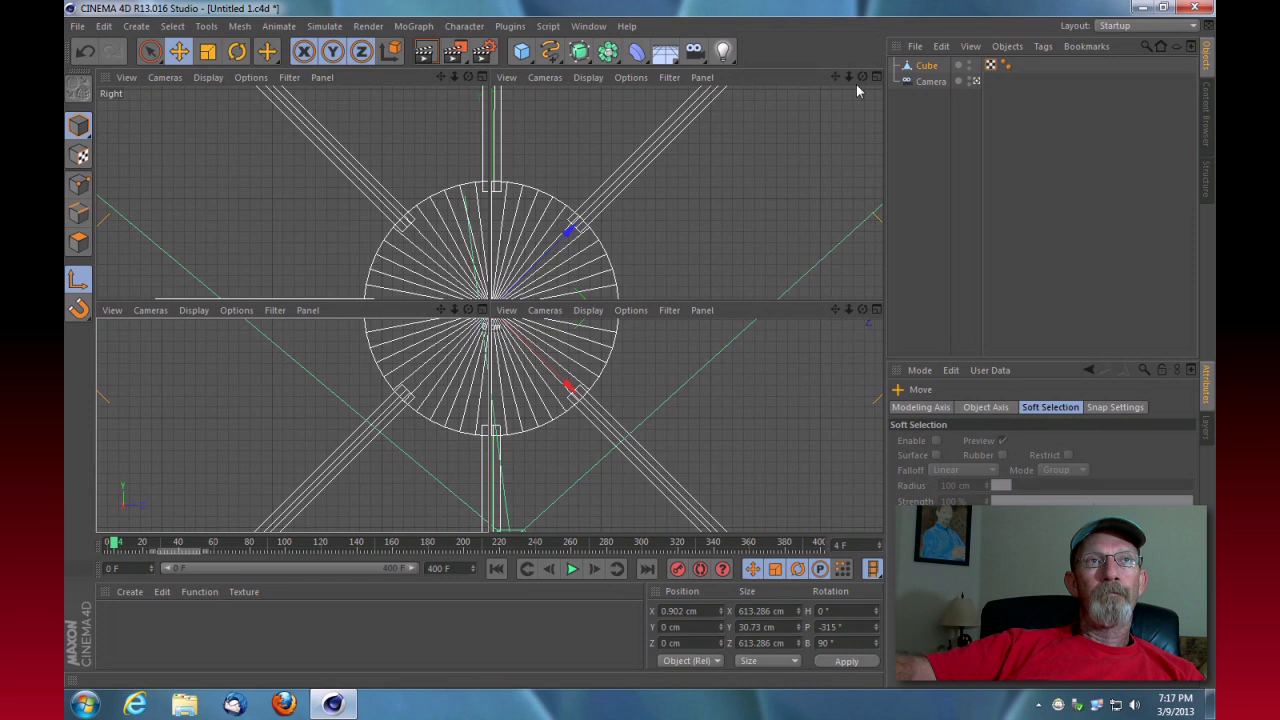
Restore the full Perspective view, turn off axis modification and deselect the merged wheel
click(484, 78)
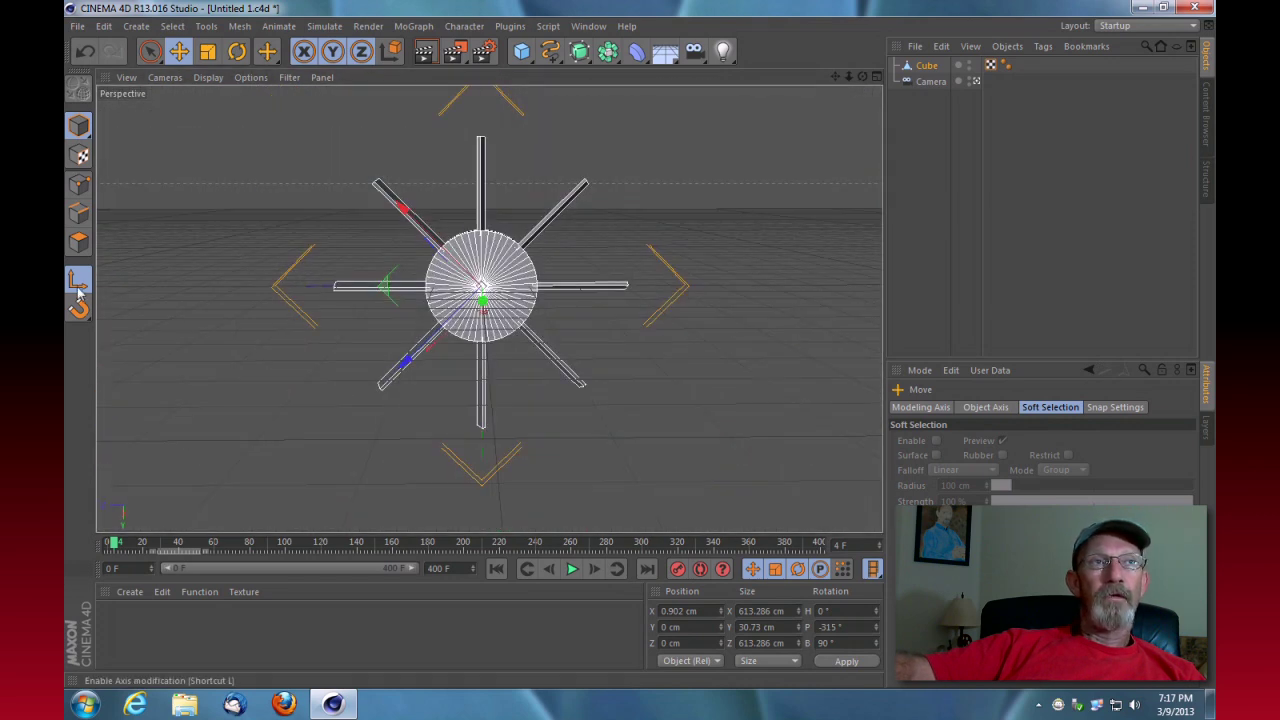
click(831, 199)
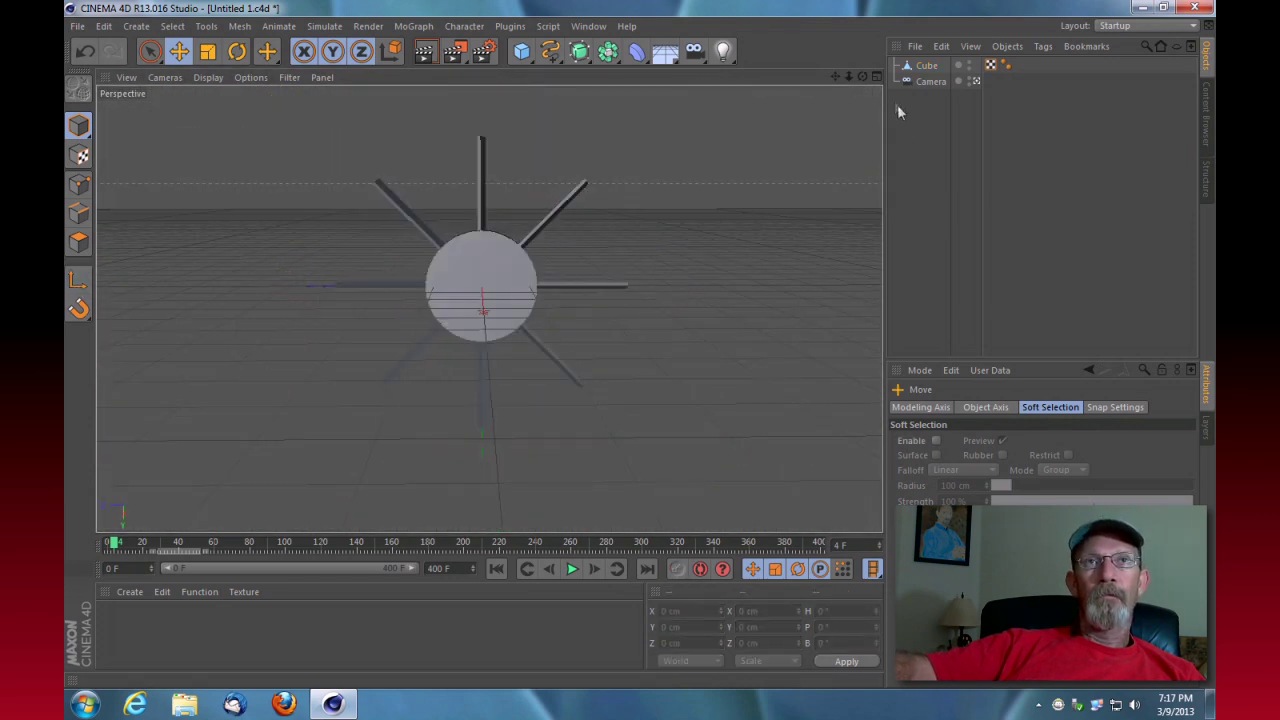
drag(862, 77, 920, 77)
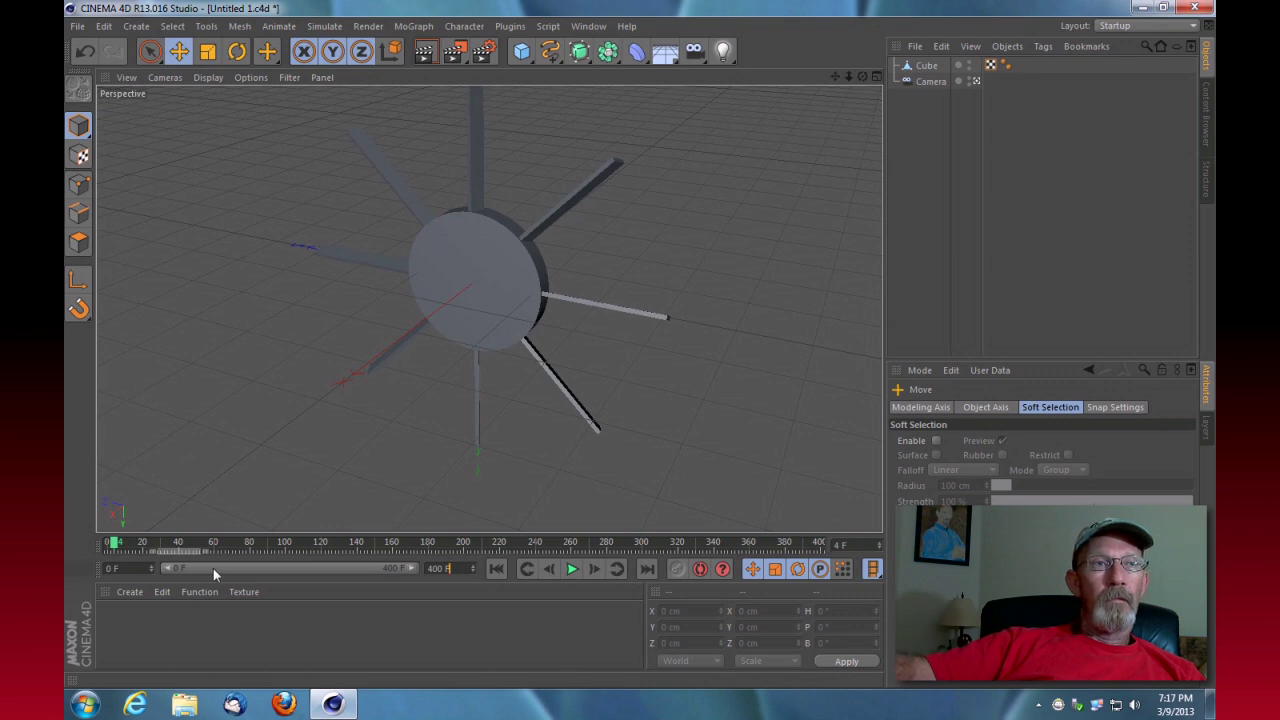
Record a keyframe for the merged wheel at frame 0
click(497, 568)
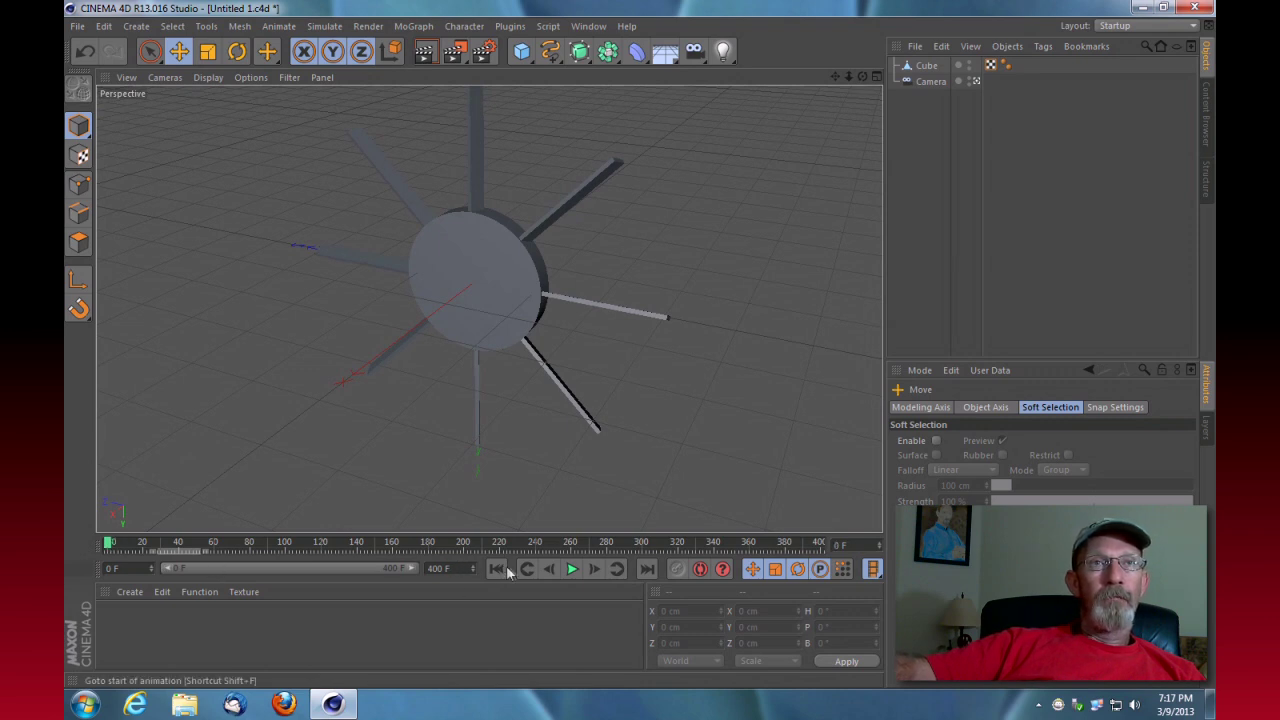
click(926, 66)
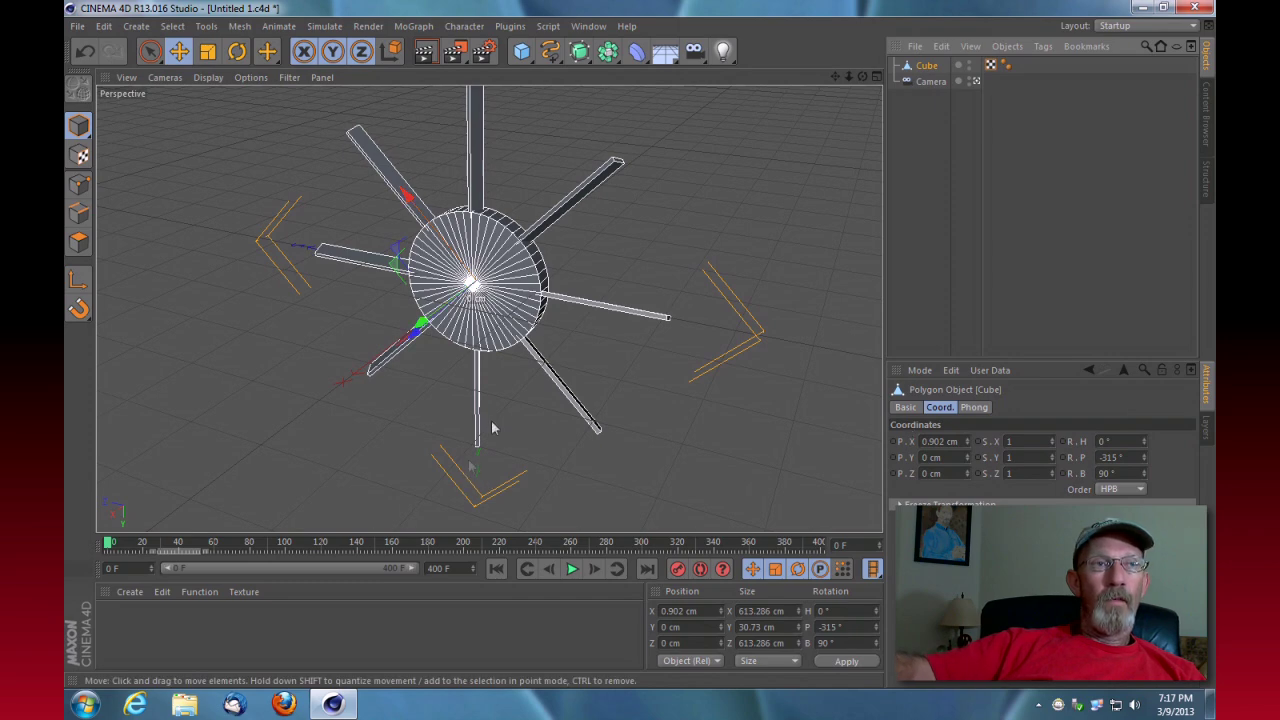
click(678, 569)
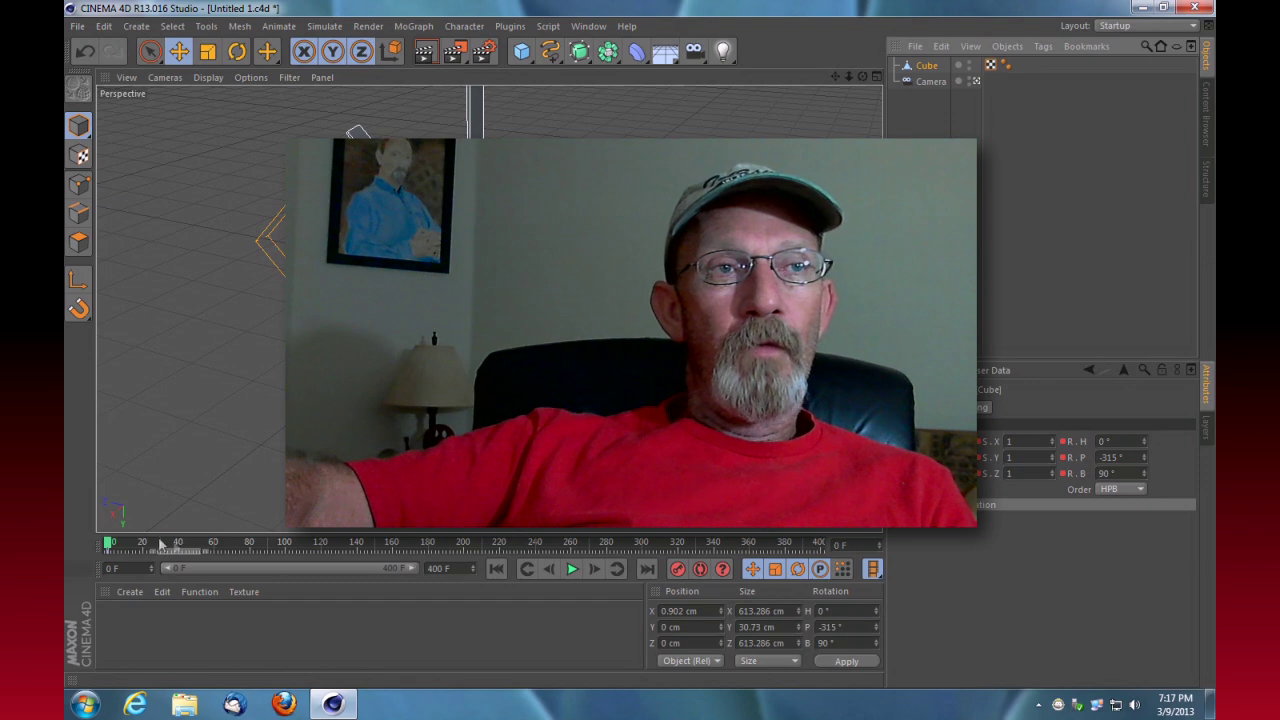
At frame 30, rotate the wheel nearly one full turn about its own axis to a pitch of about -672.4° and record a keyframe
drag(108, 548, 168, 556)
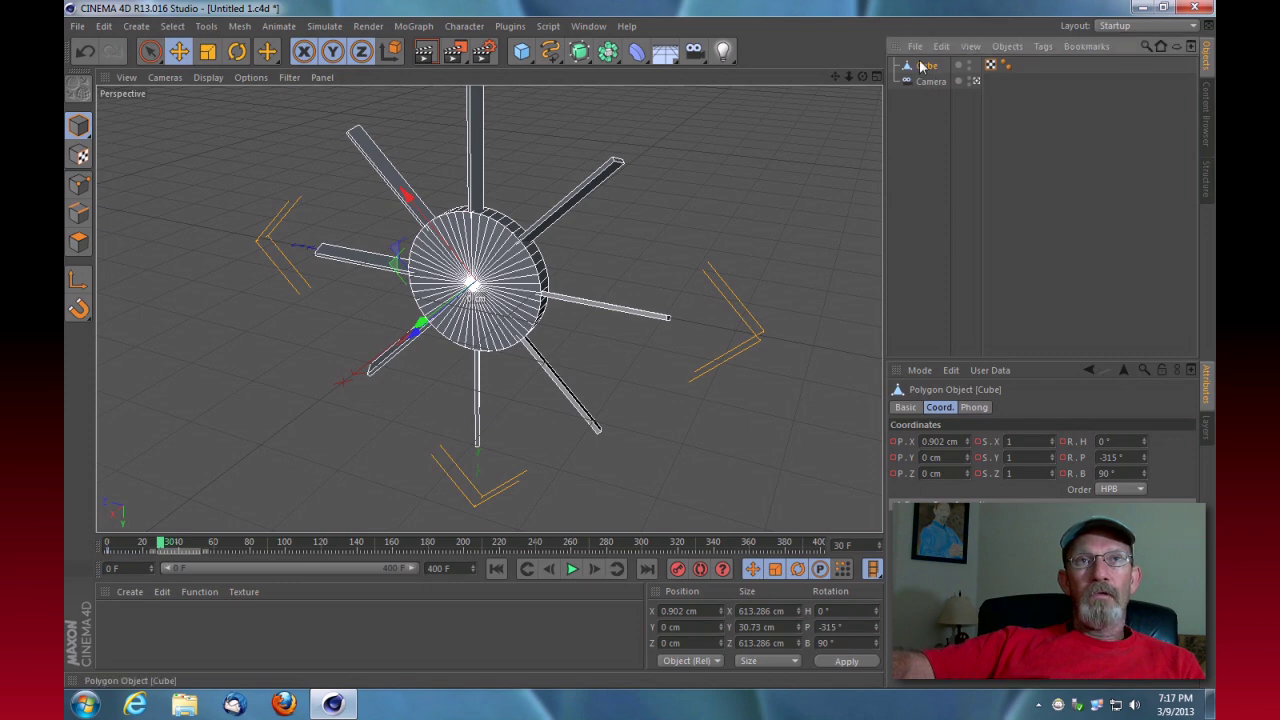
click(237, 51)
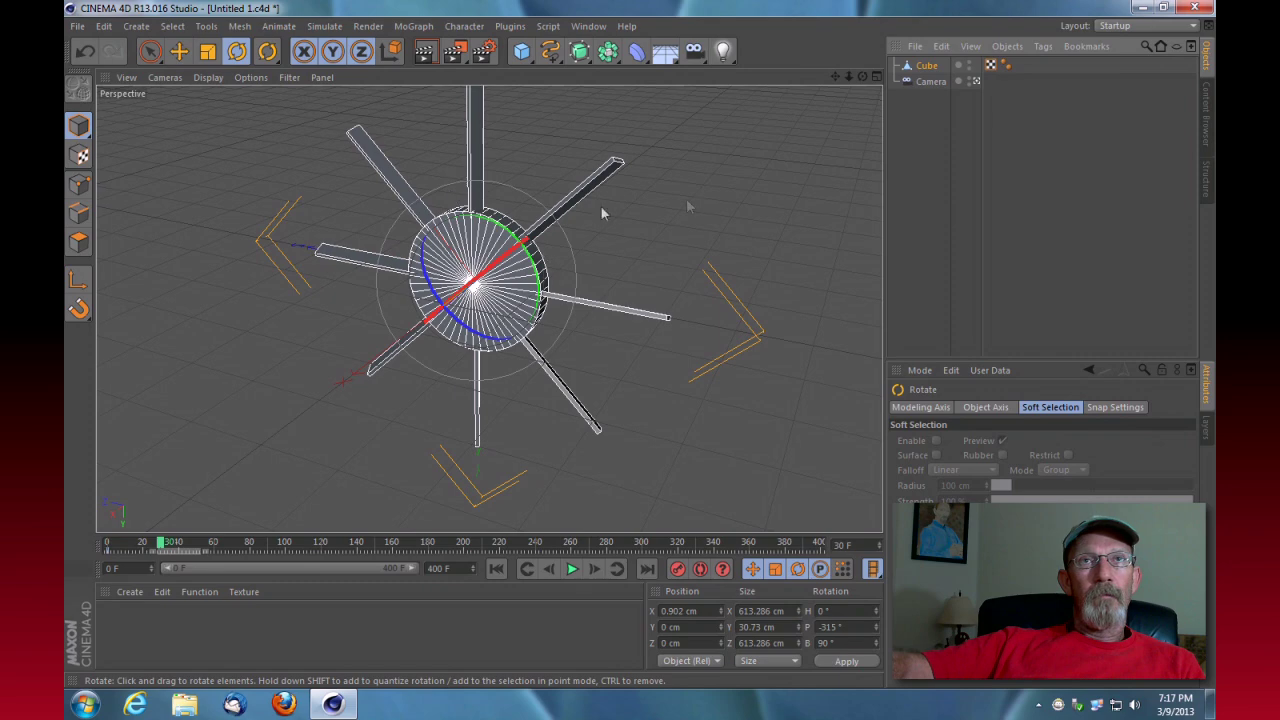
mouse_move(862, 76)
mouse_down()
mouse_move(880, 80)
mouse_move(762, 76)
mouse_move(852, 76)
mouse_up()
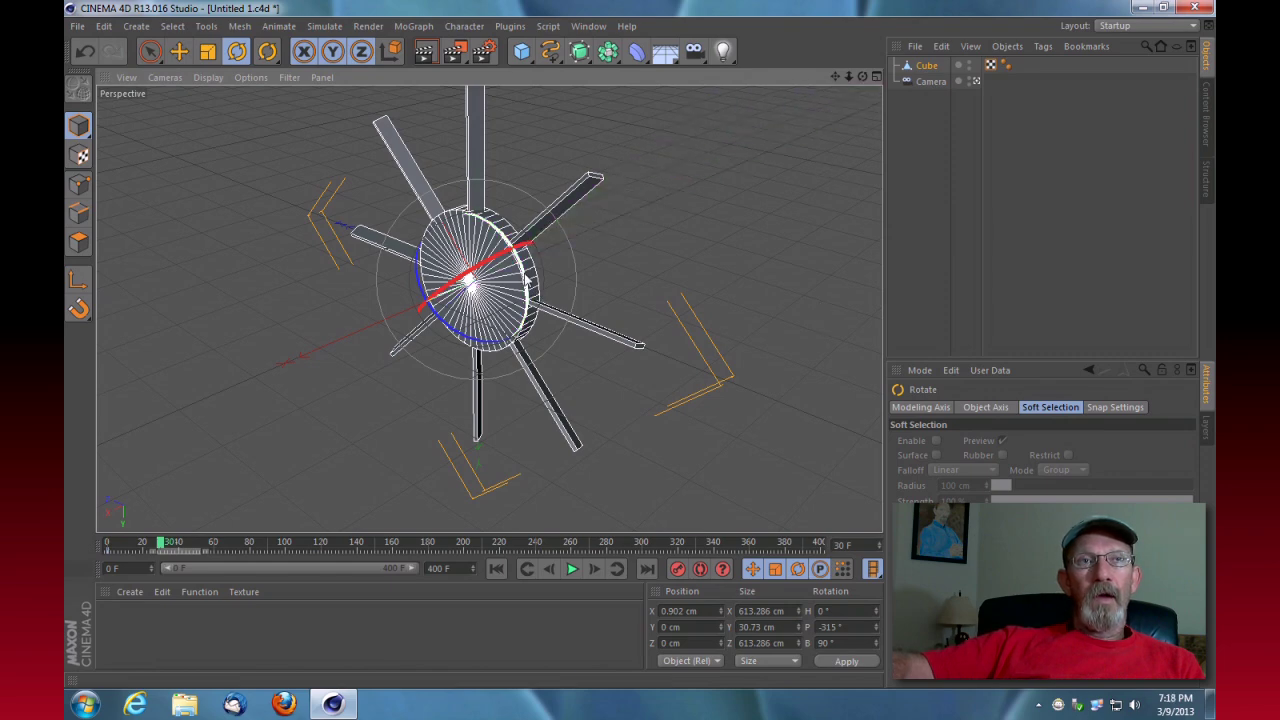
drag(527, 283, 557, 271)
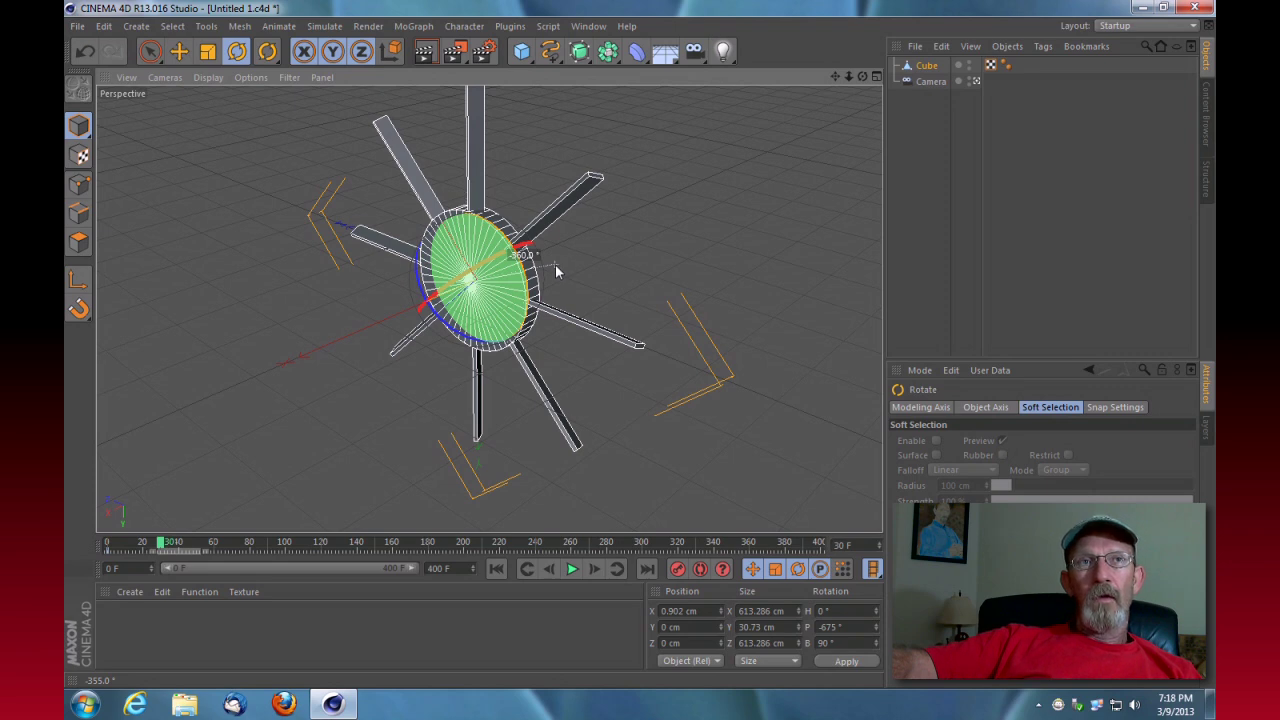
drag(557, 271, 557, 270)
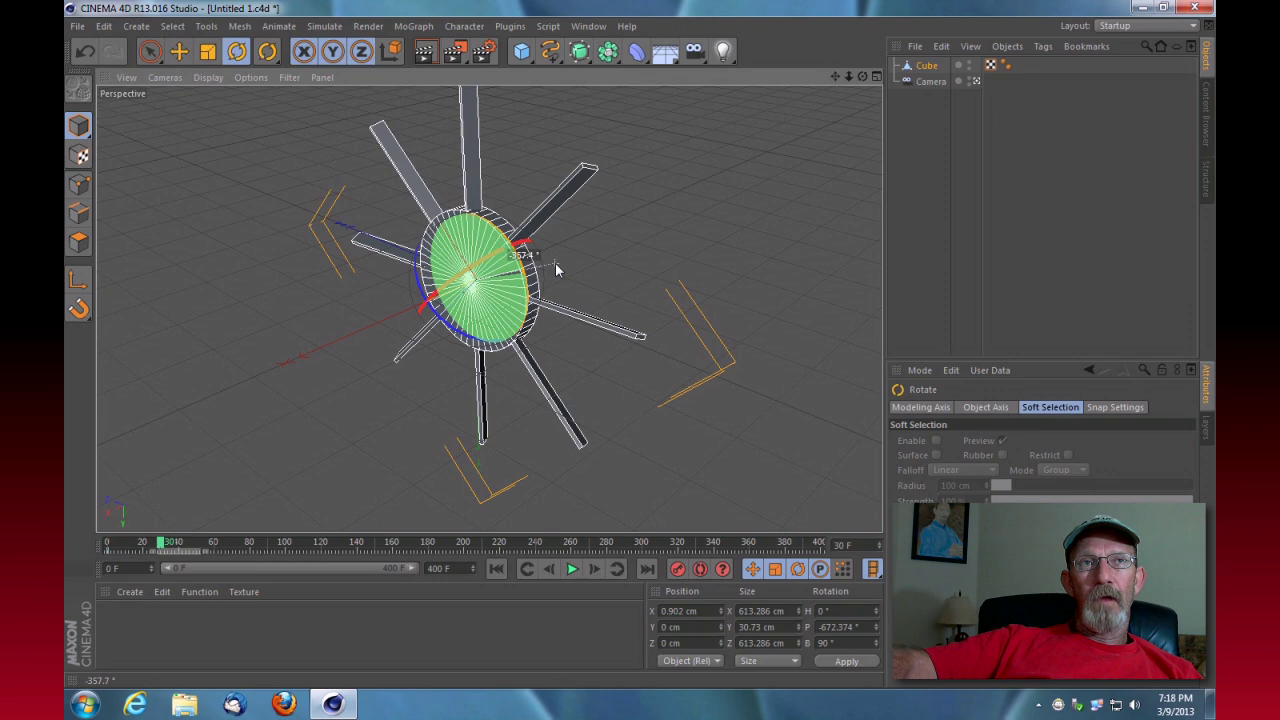
drag(556, 265, 556, 265)
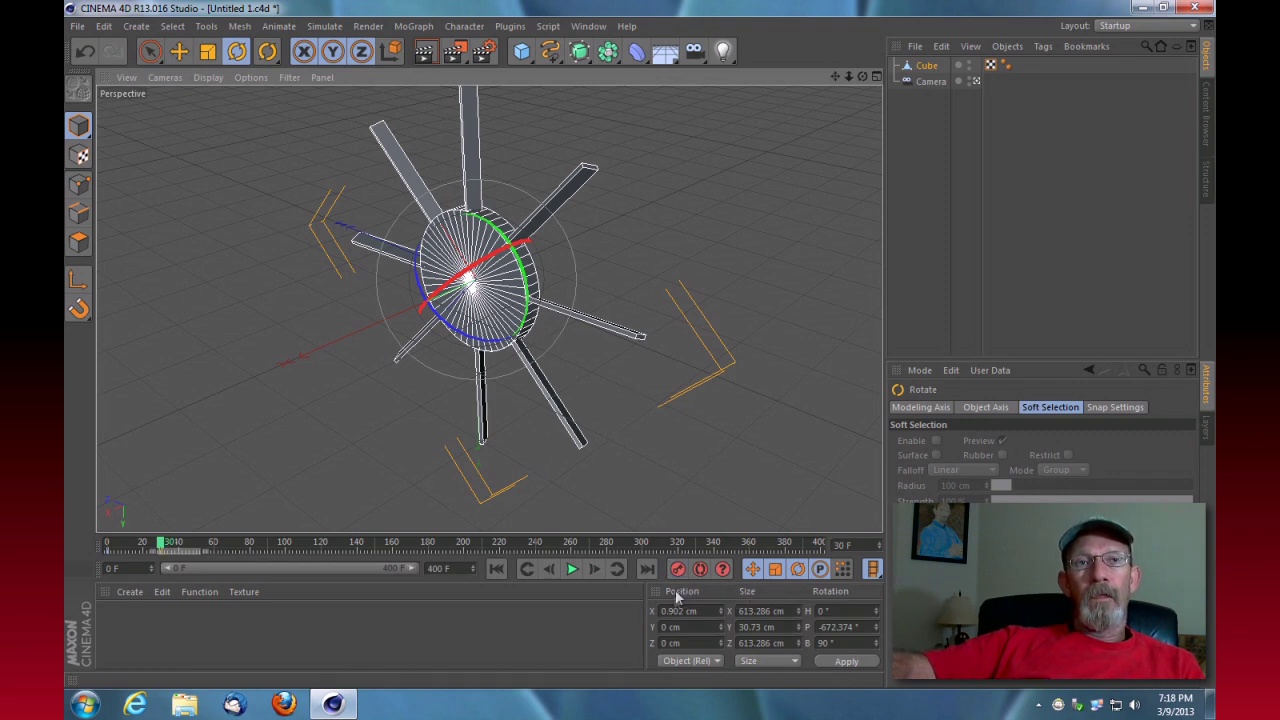
Play the wheel's spin animation from frame 0 a couple of times and return to the start
click(495, 568)
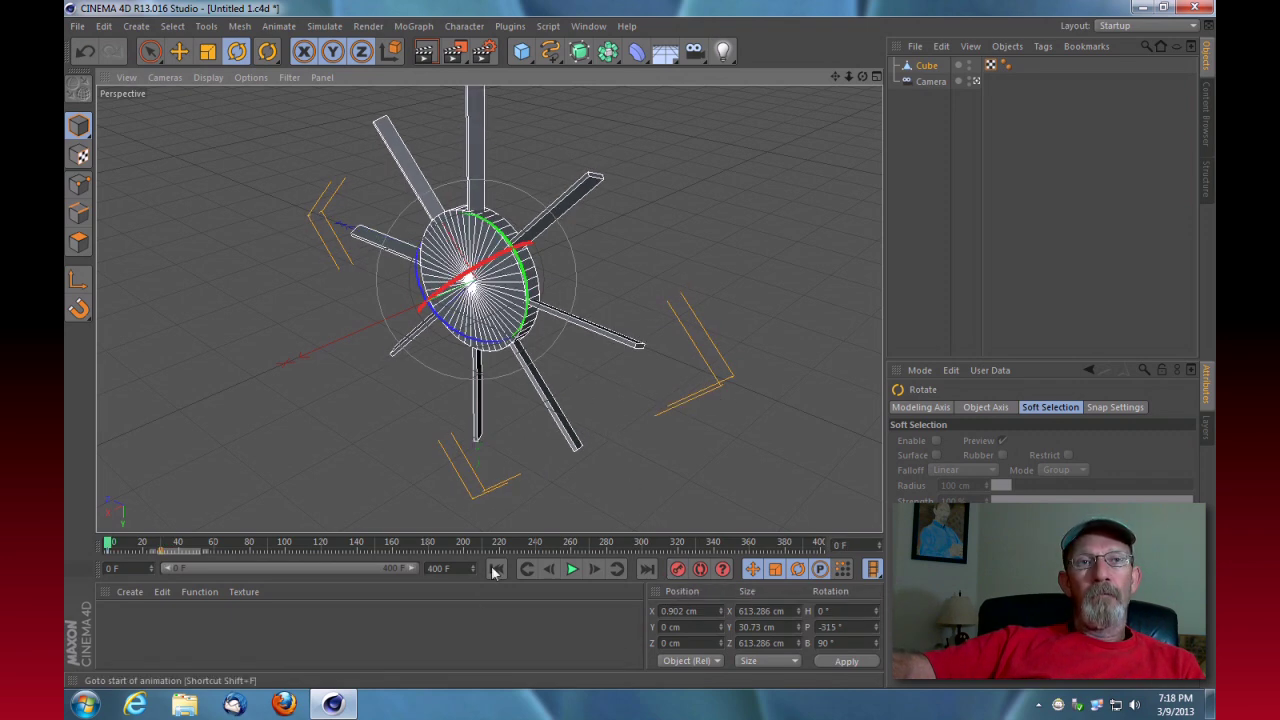
click(572, 569)
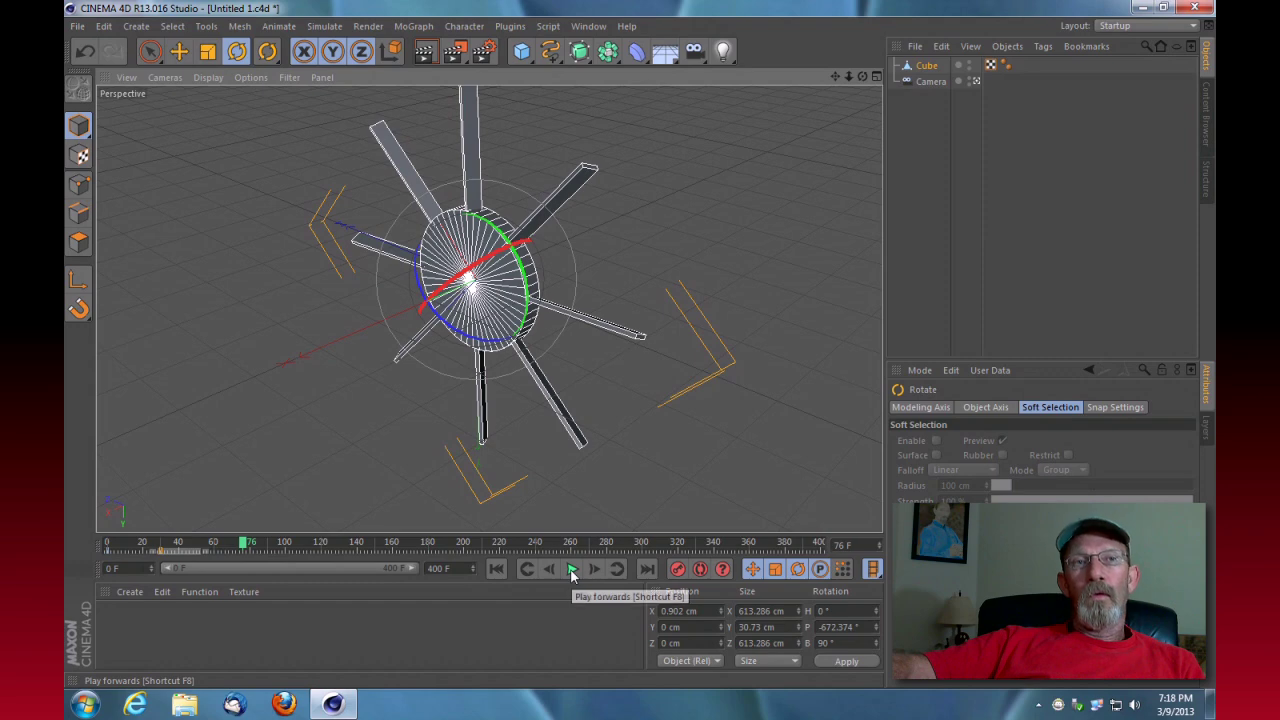
click(572, 569)
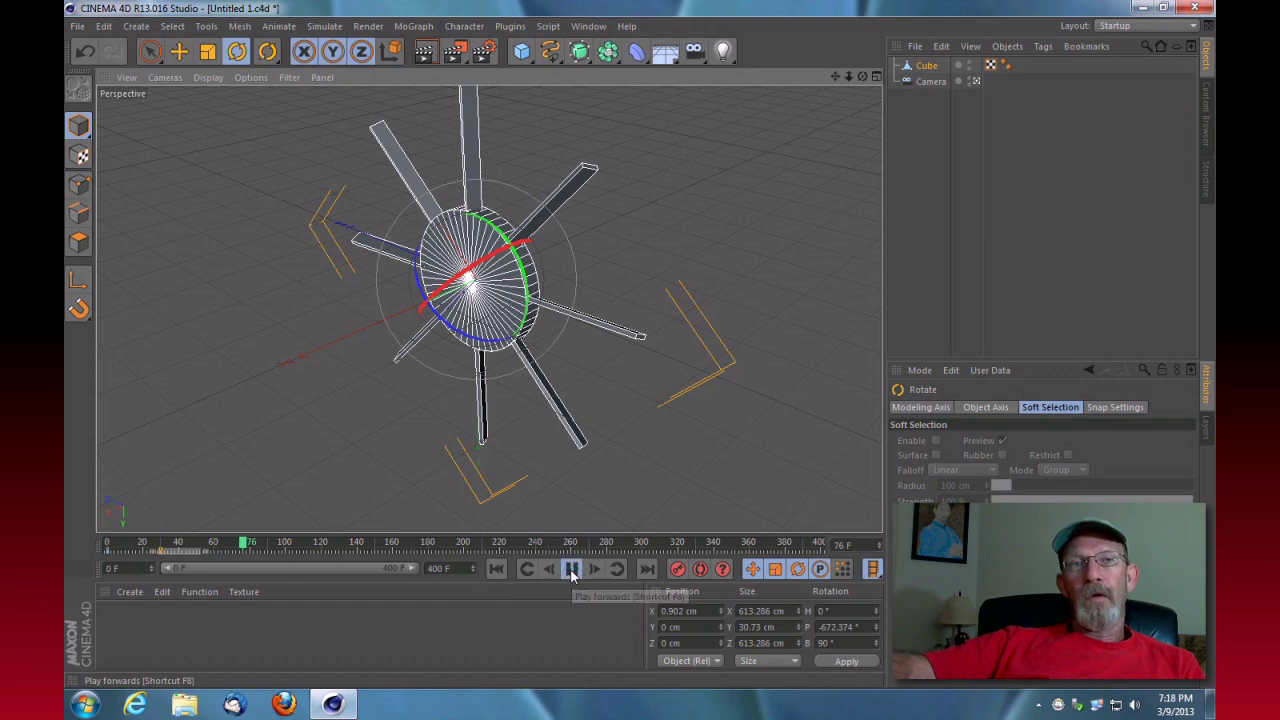
click(497, 570)
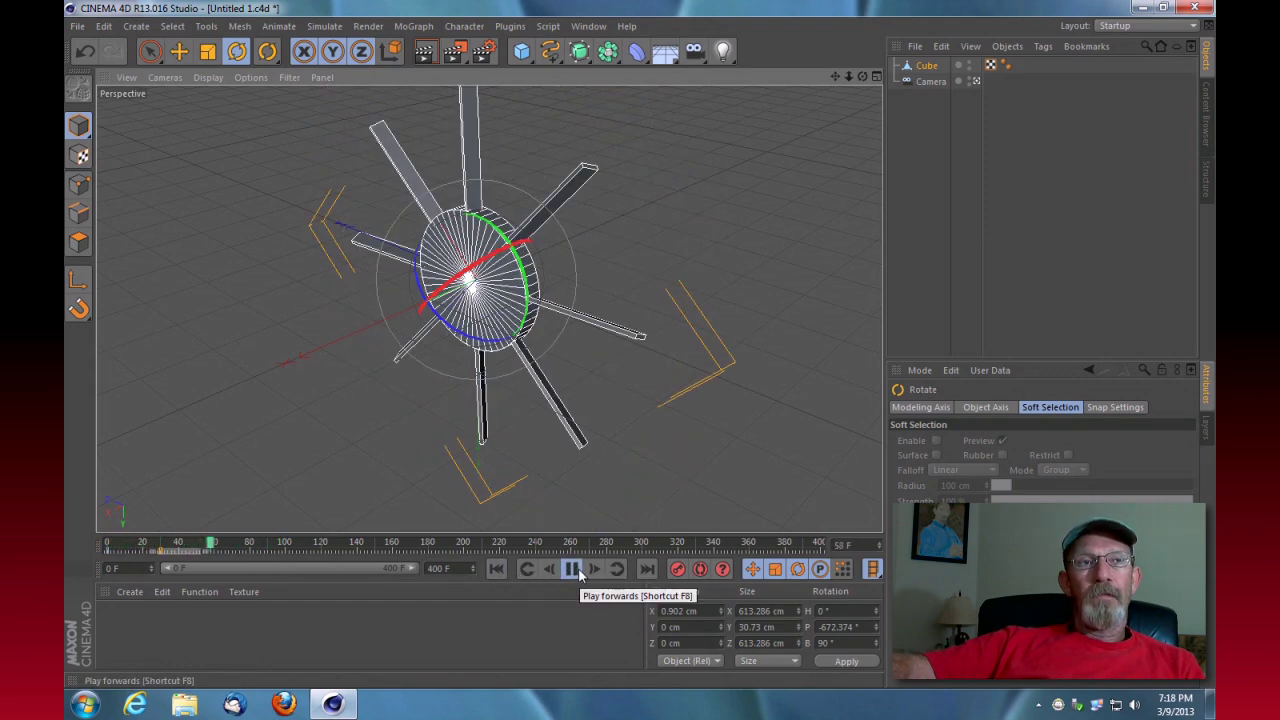
click(574, 569)
click(498, 569)
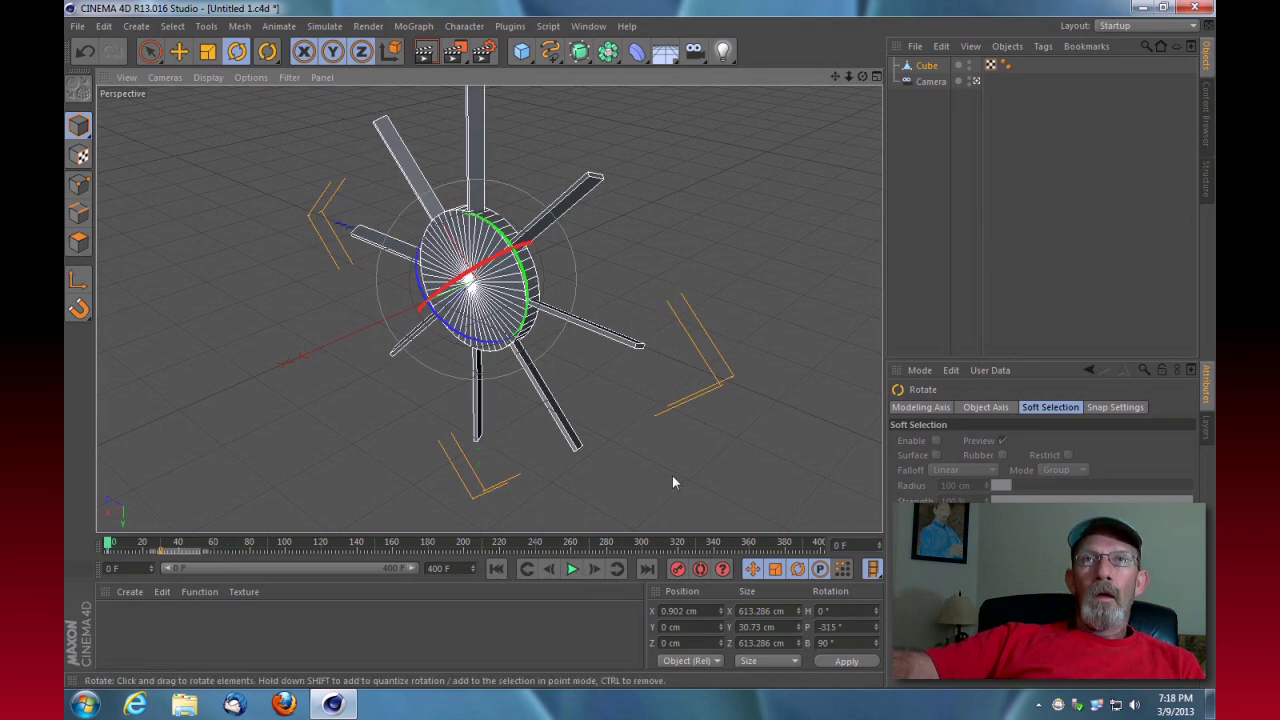
Switch the workspace from the Startup layout to the Animation layout
click(1196, 26)
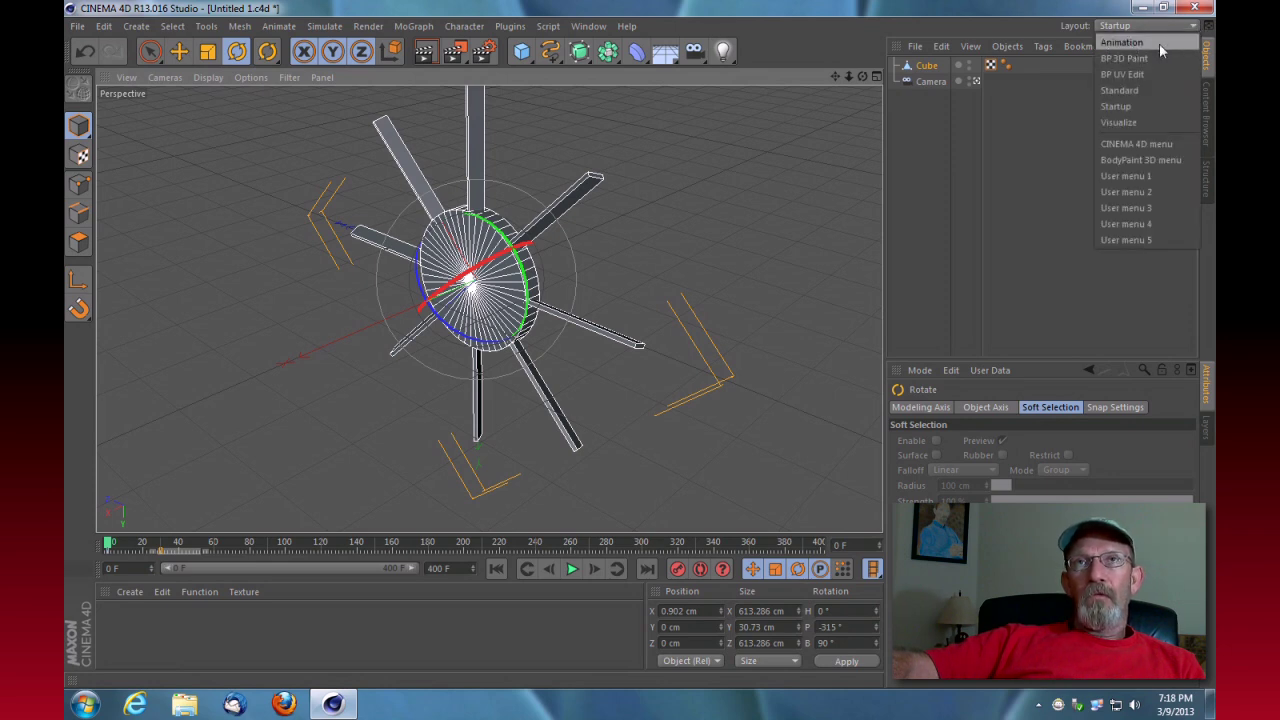
click(1038, 28)
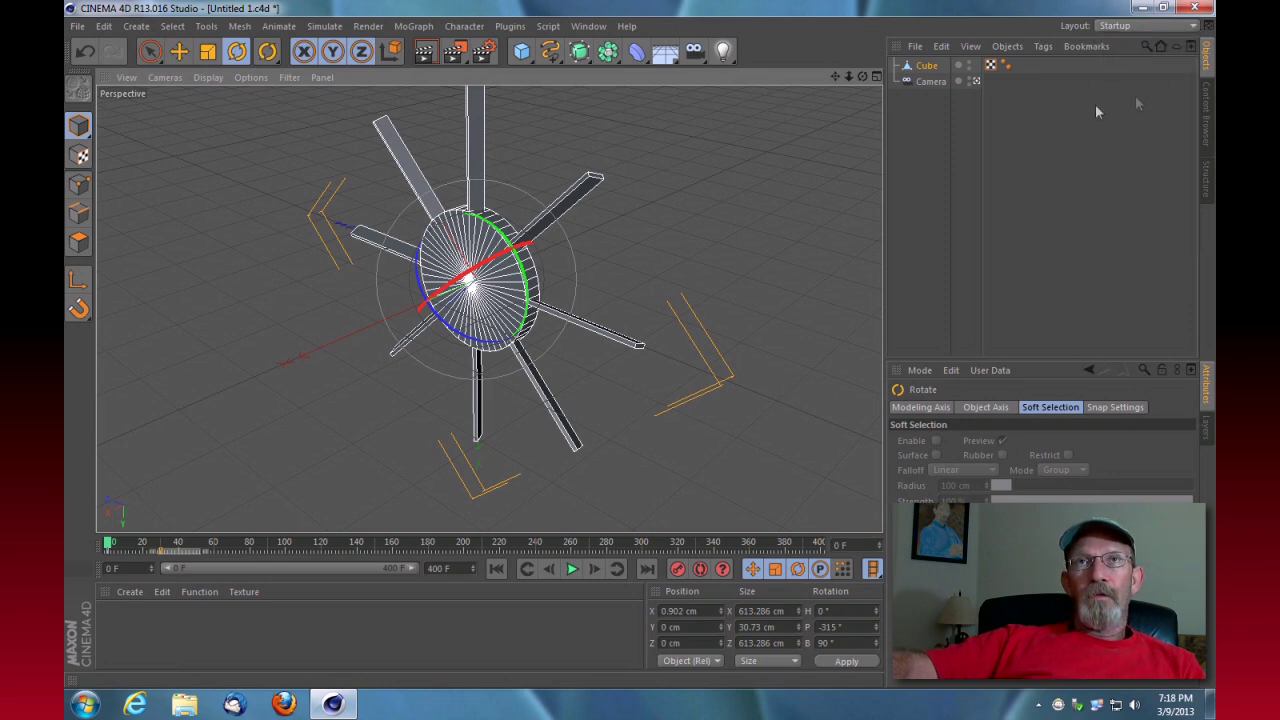
click(1196, 26)
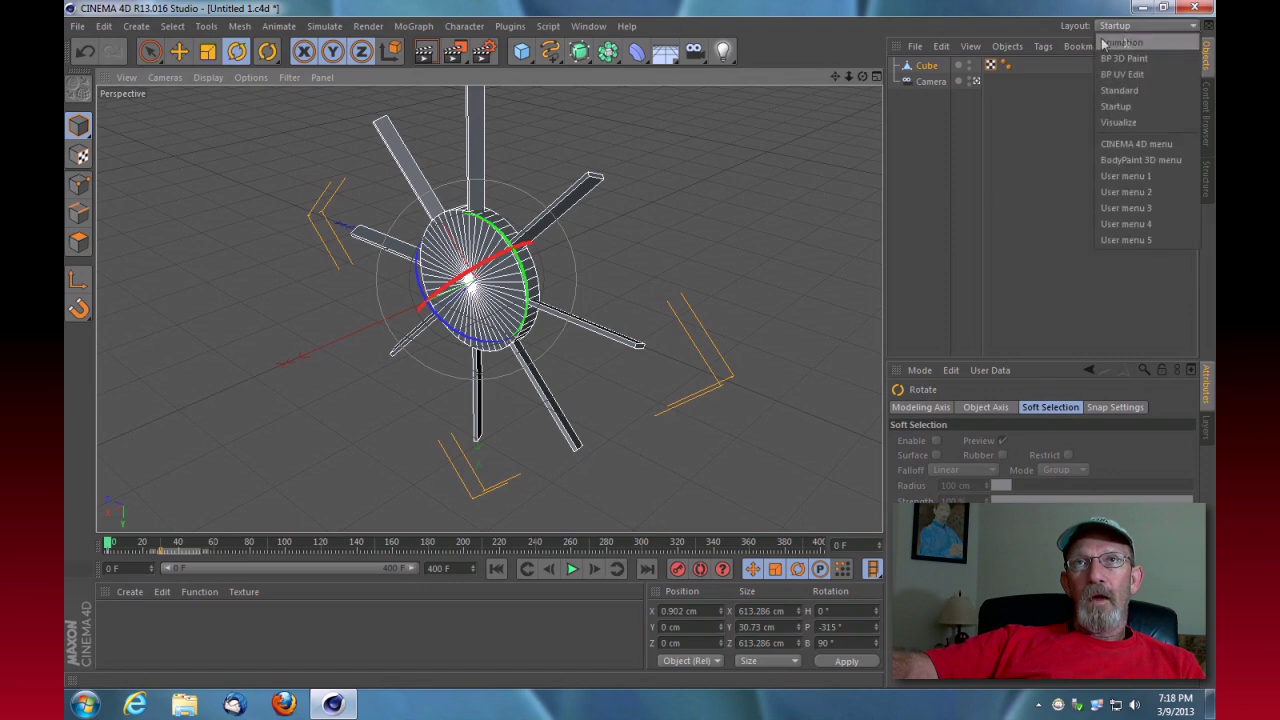
click(1135, 42)
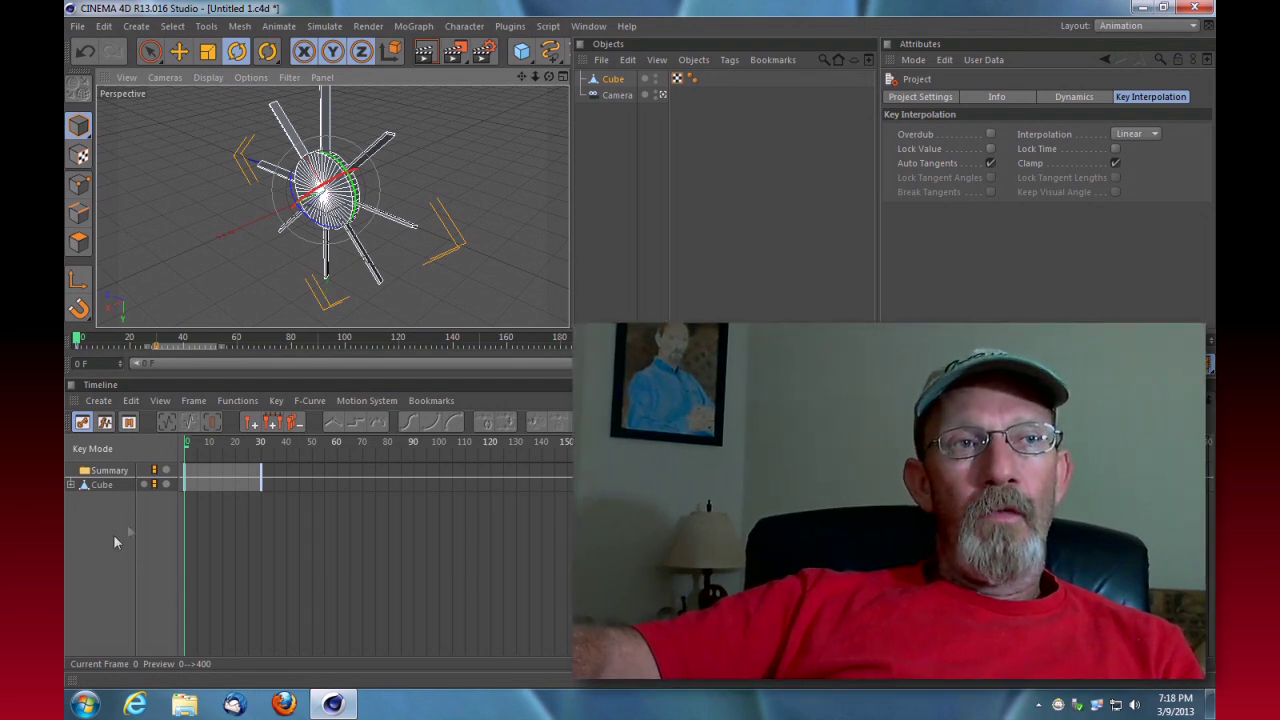
Expand the Cube's animation tracks in the timeline and select its Rotation H, P and B tracks together
click(71, 485)
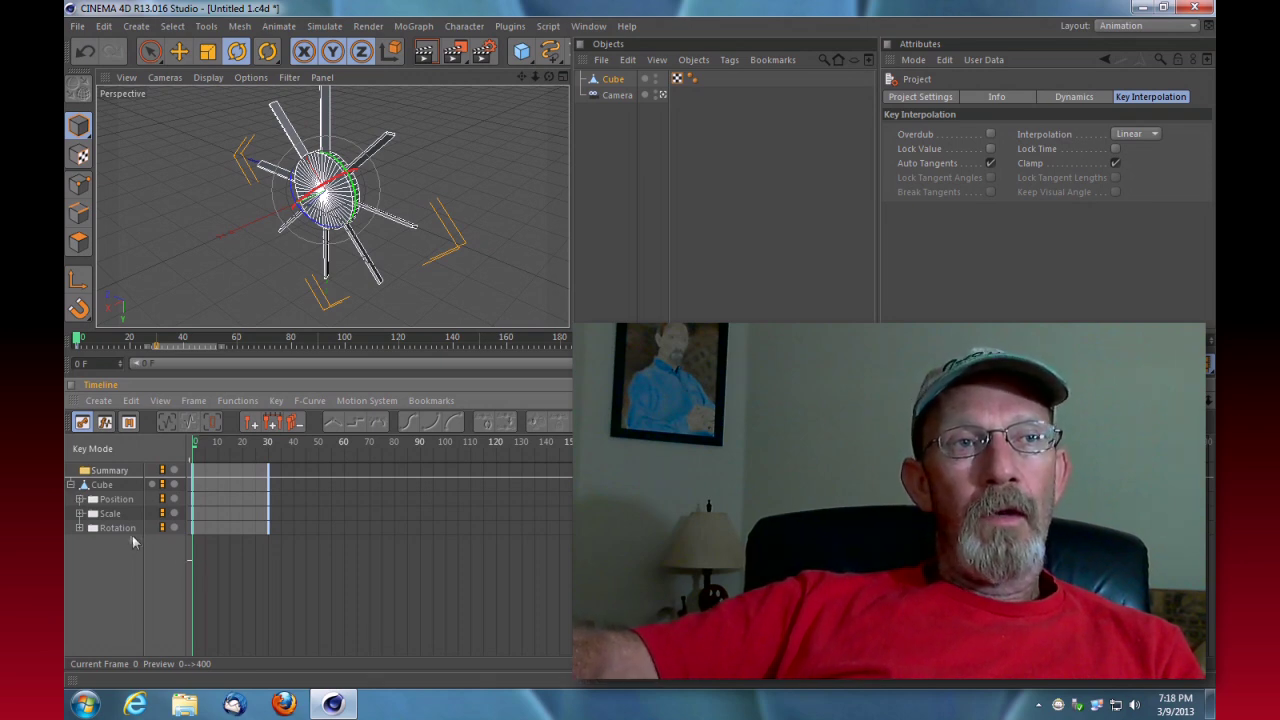
click(81, 528)
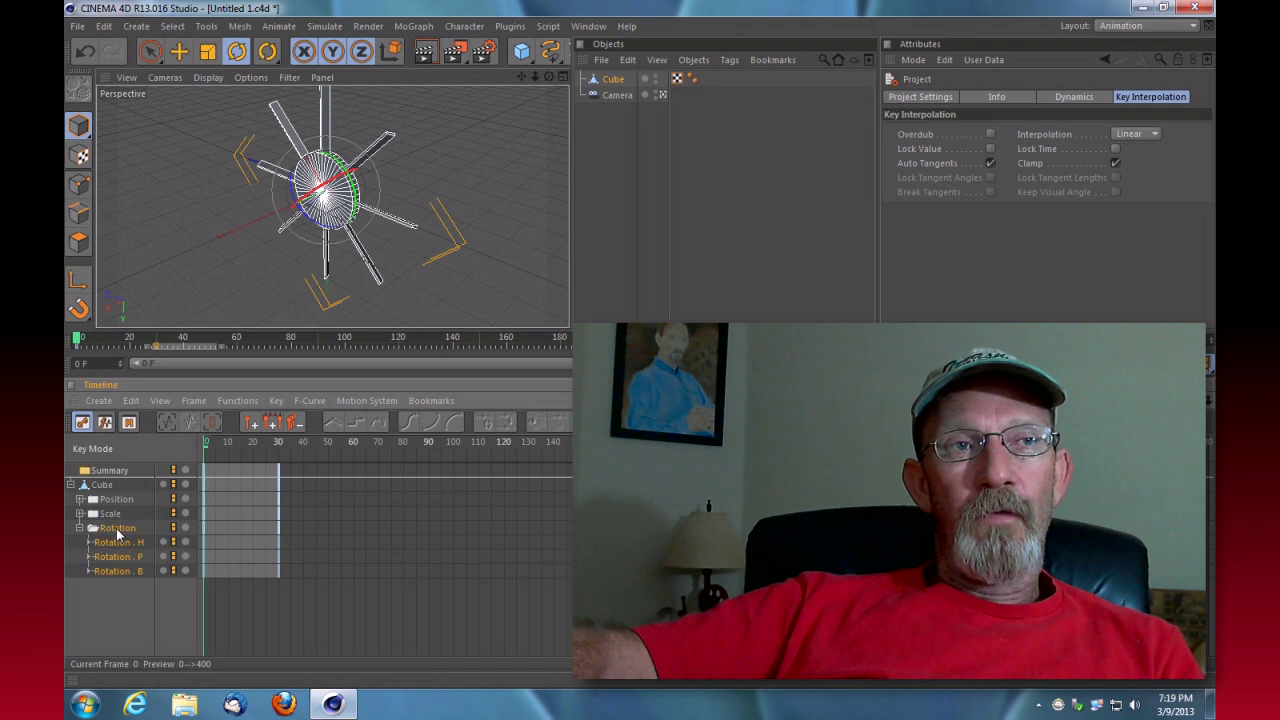
click(117, 530)
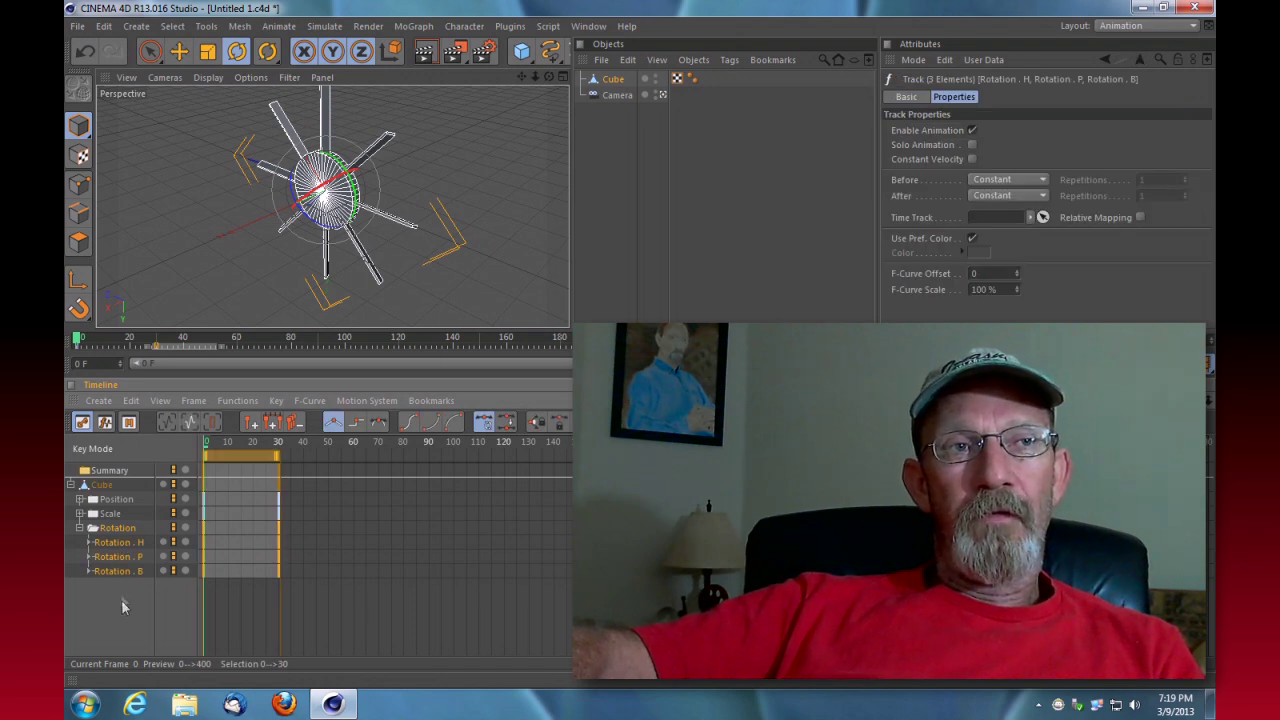
click(121, 600)
click(110, 532)
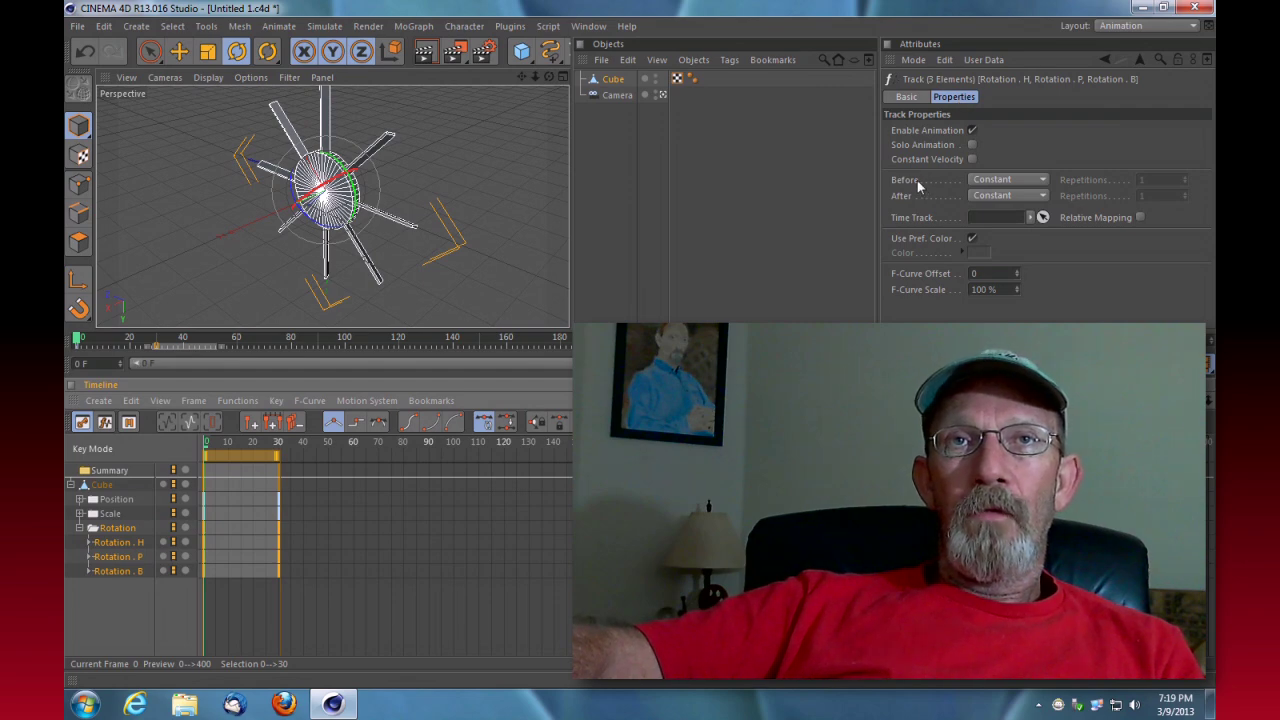
Set both the Before and After behaviour of the selected rotation tracks to Repeat
click(1043, 179)
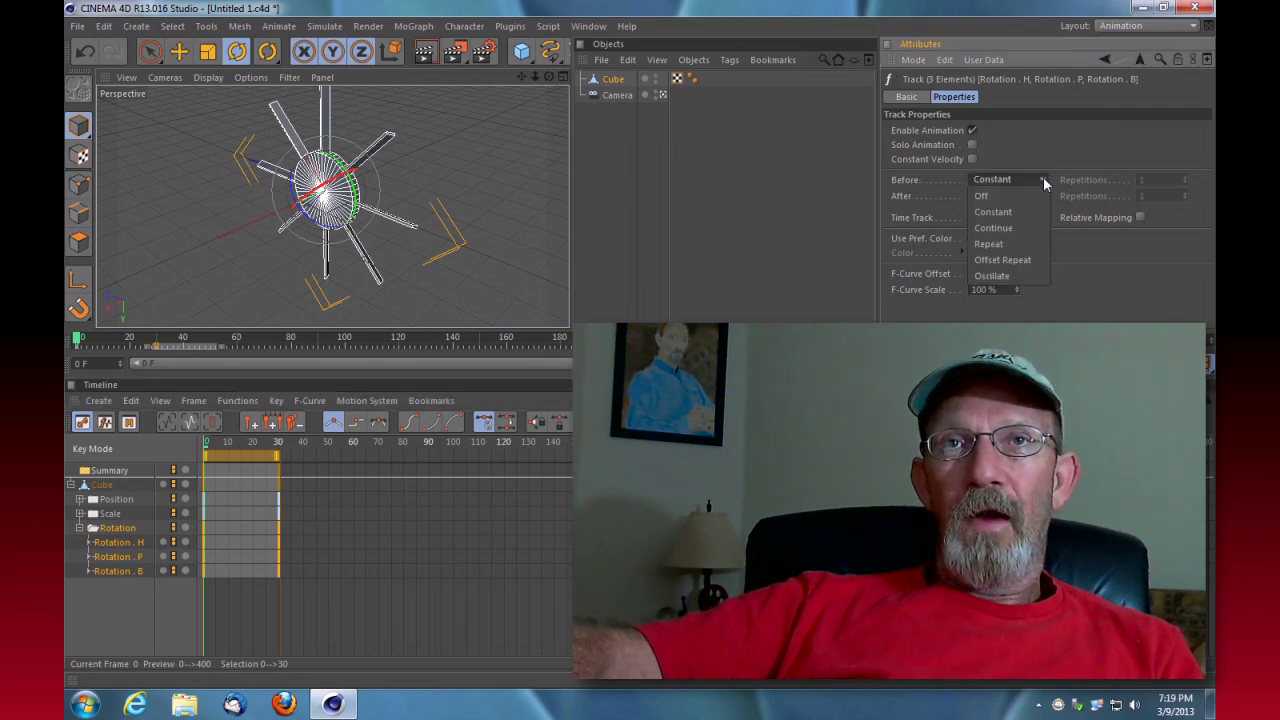
click(1006, 243)
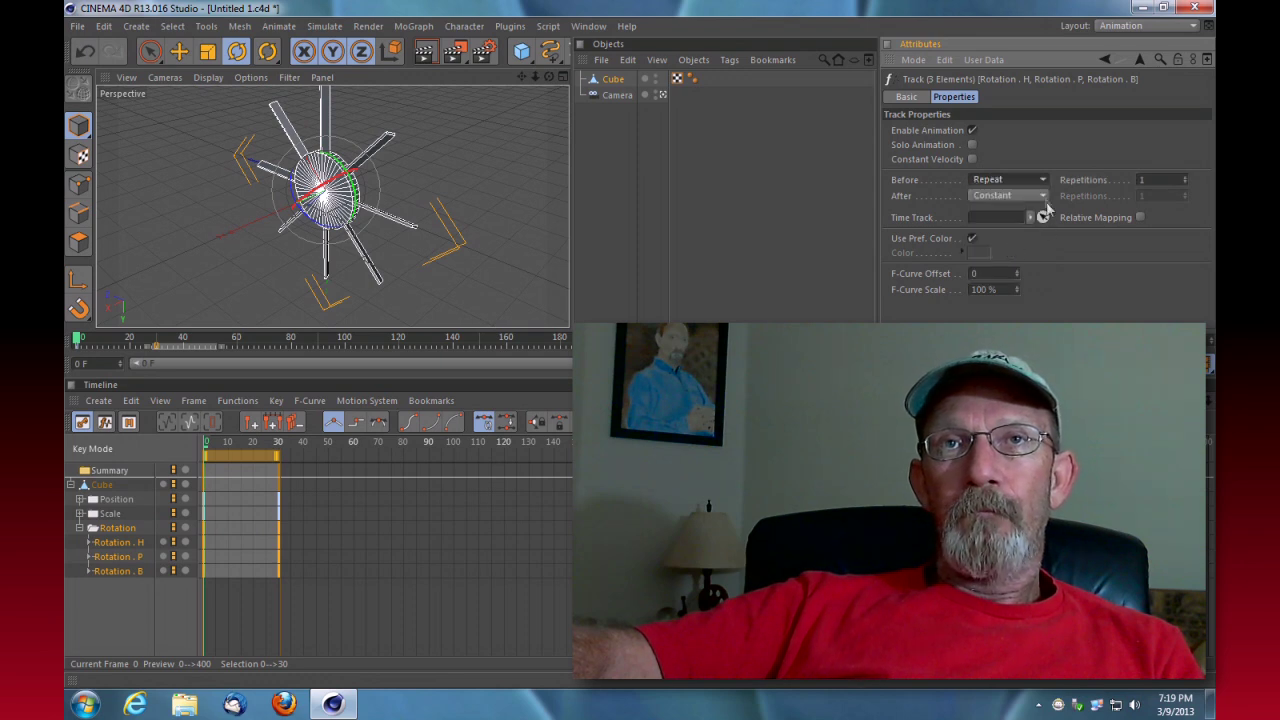
click(1043, 197)
click(1004, 260)
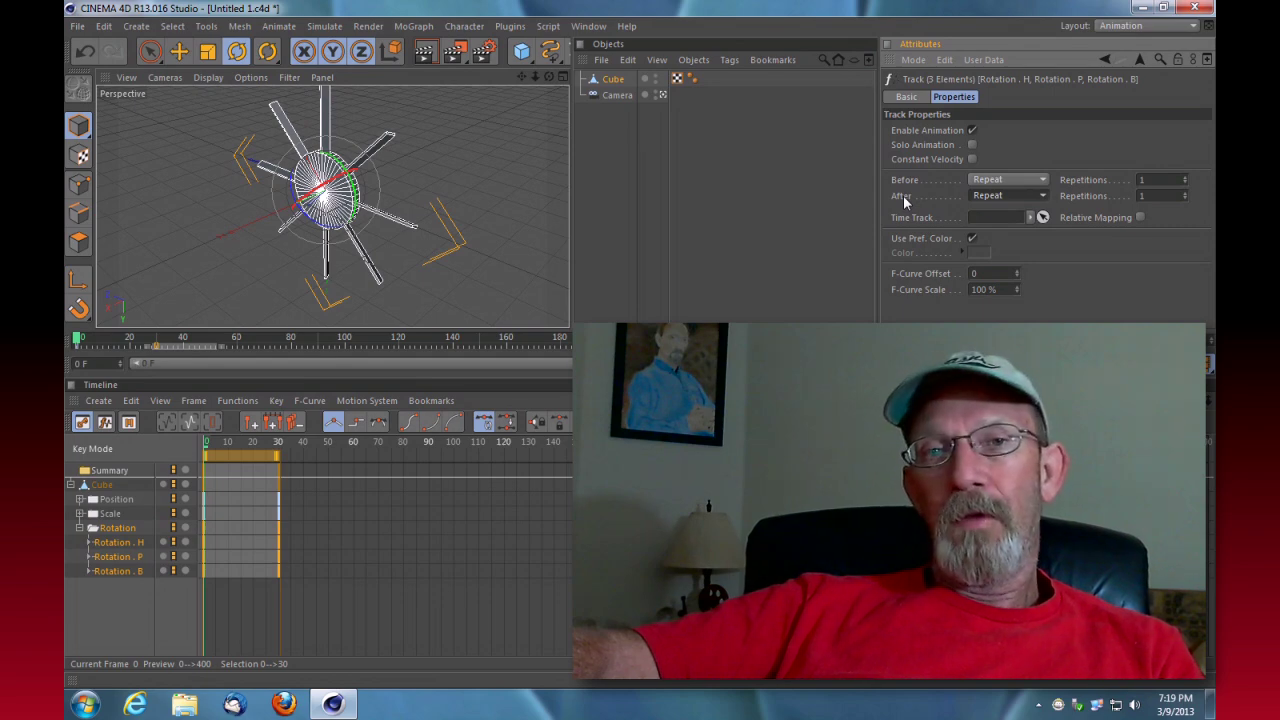
Set the repetitions to 500 for both the Before and After behaviour of the rotation tracks
click(1145, 180)
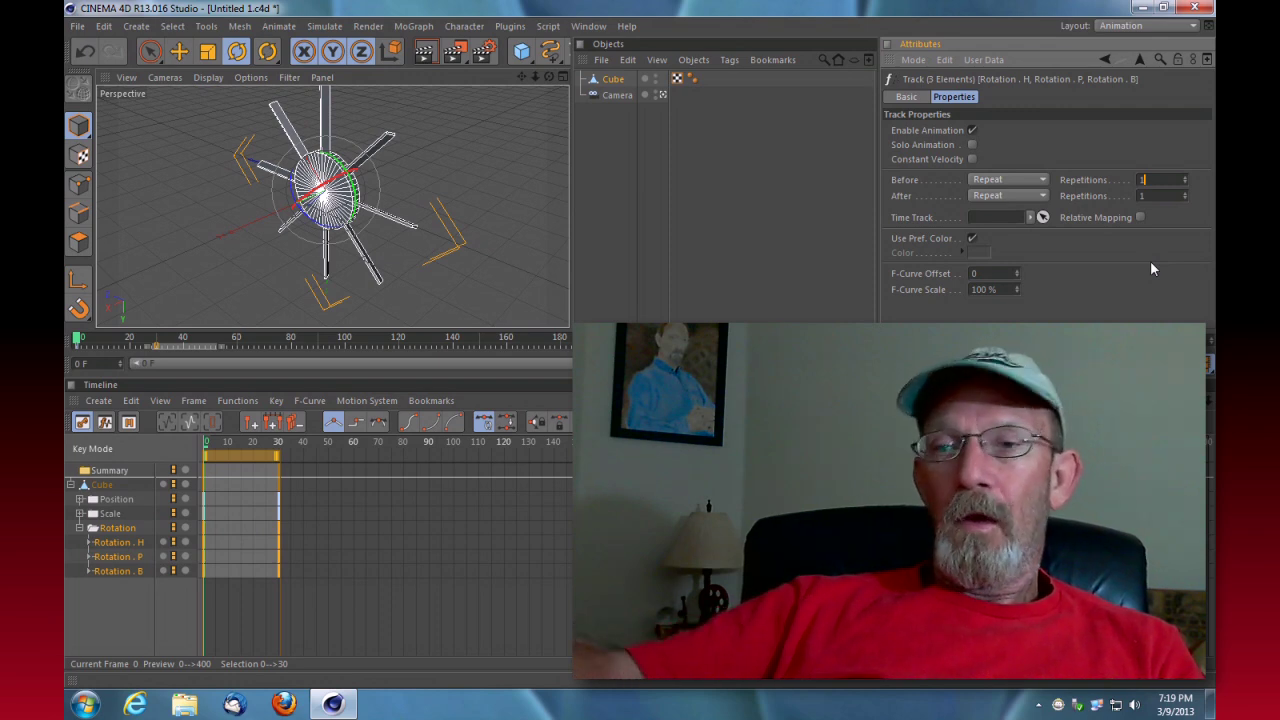
text(500)
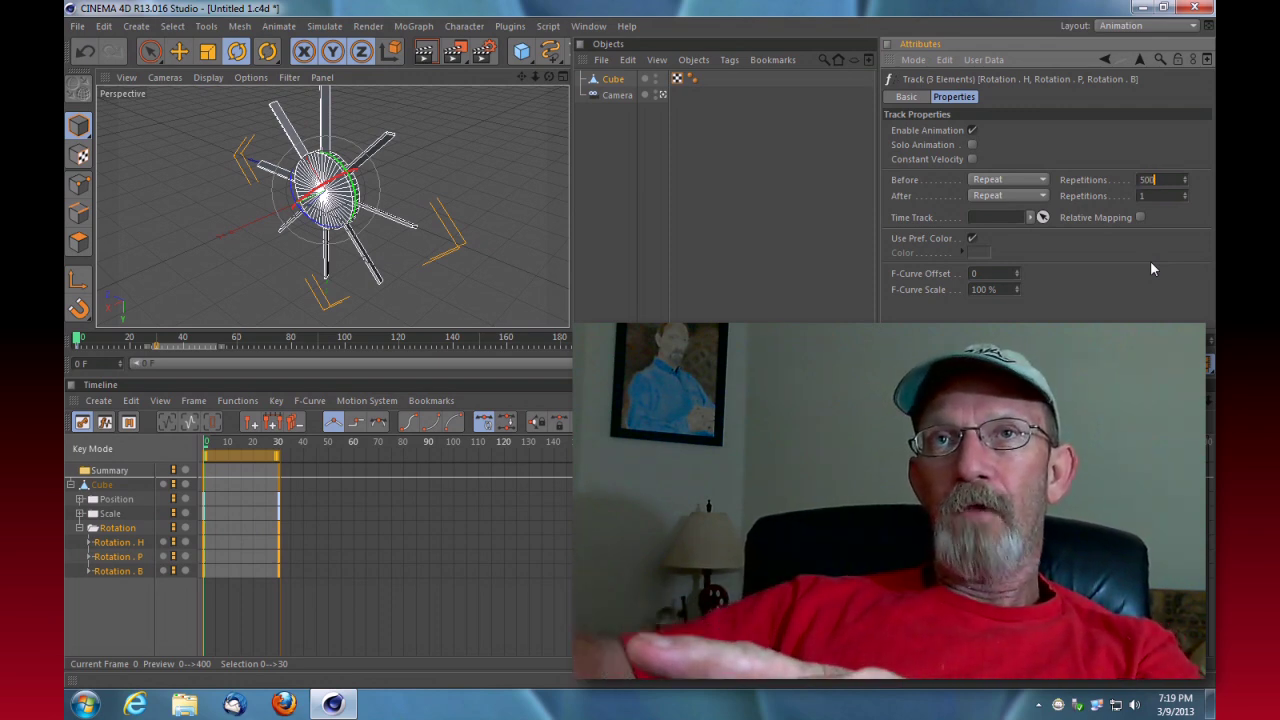
click(1152, 195)
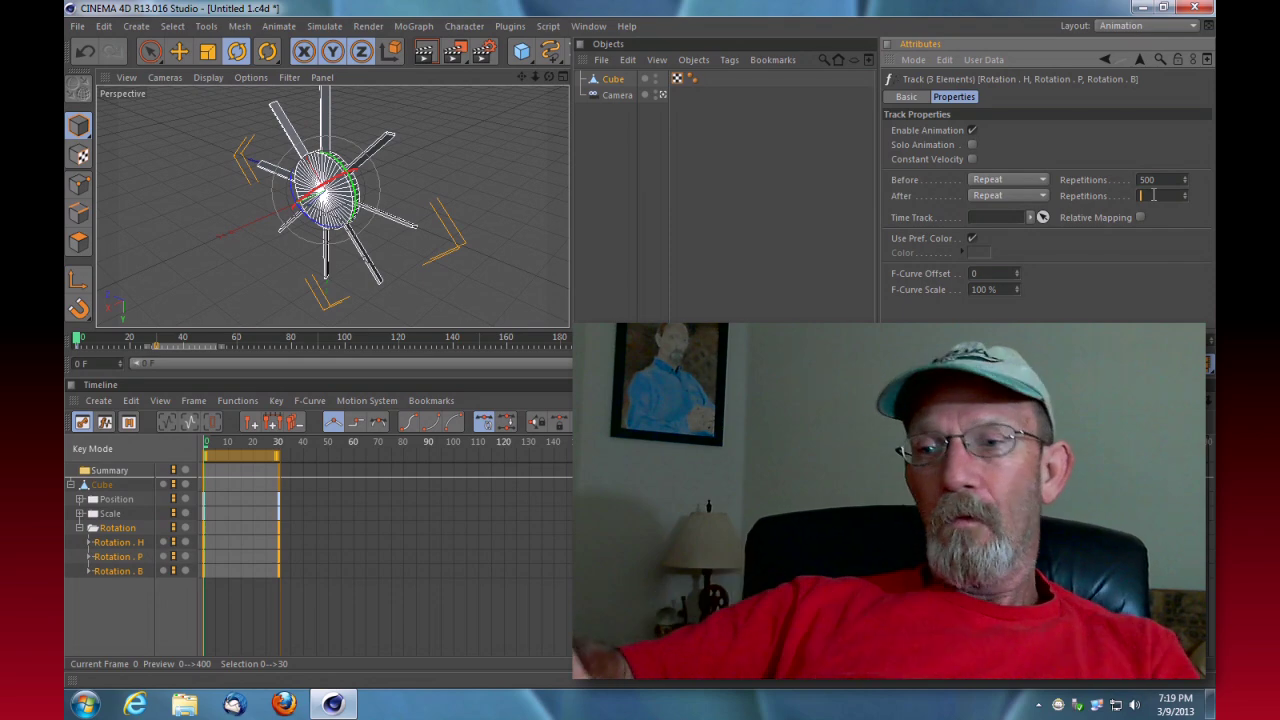
text(500)
click(1174, 179)
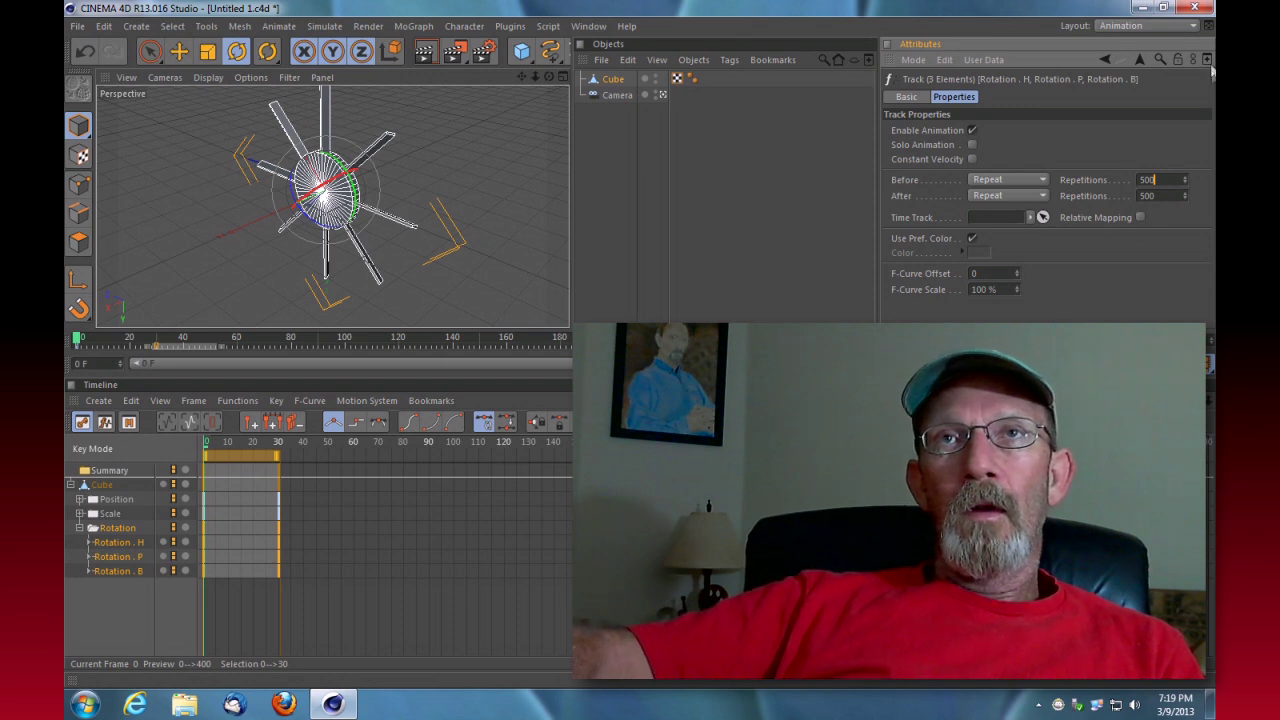
Switch the workspace back to the Startup layout
click(1194, 26)
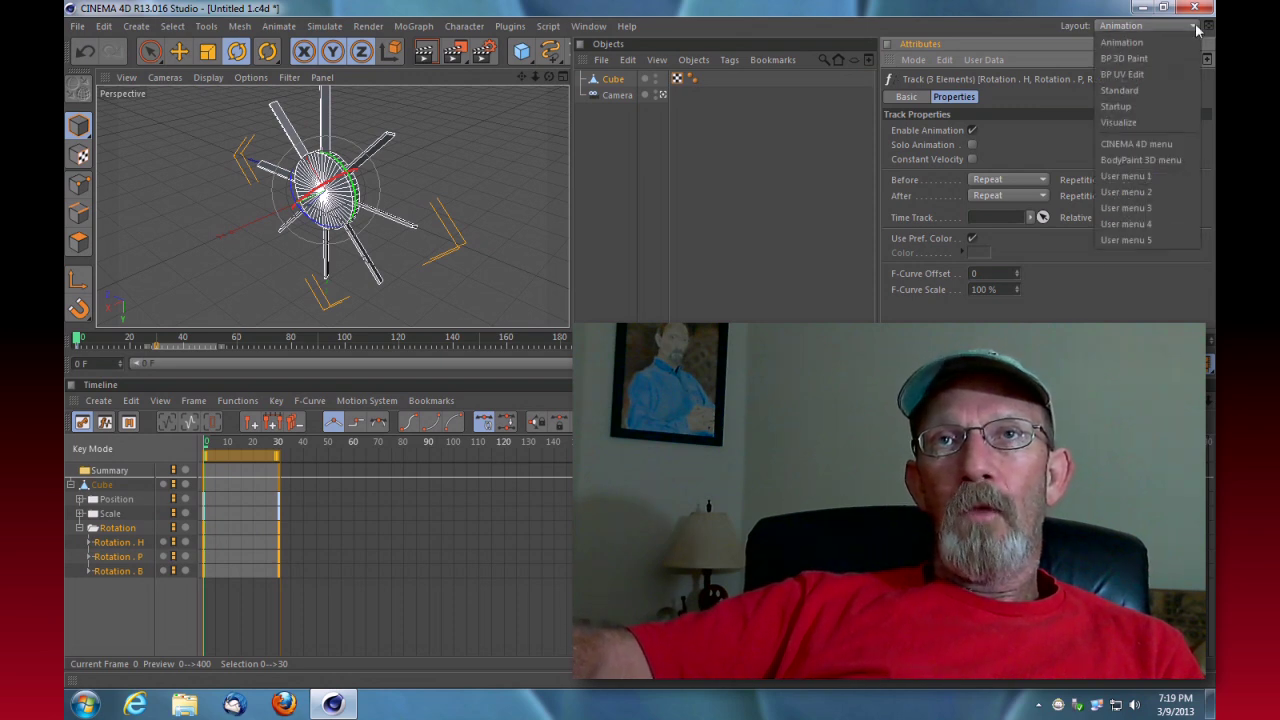
click(1161, 107)
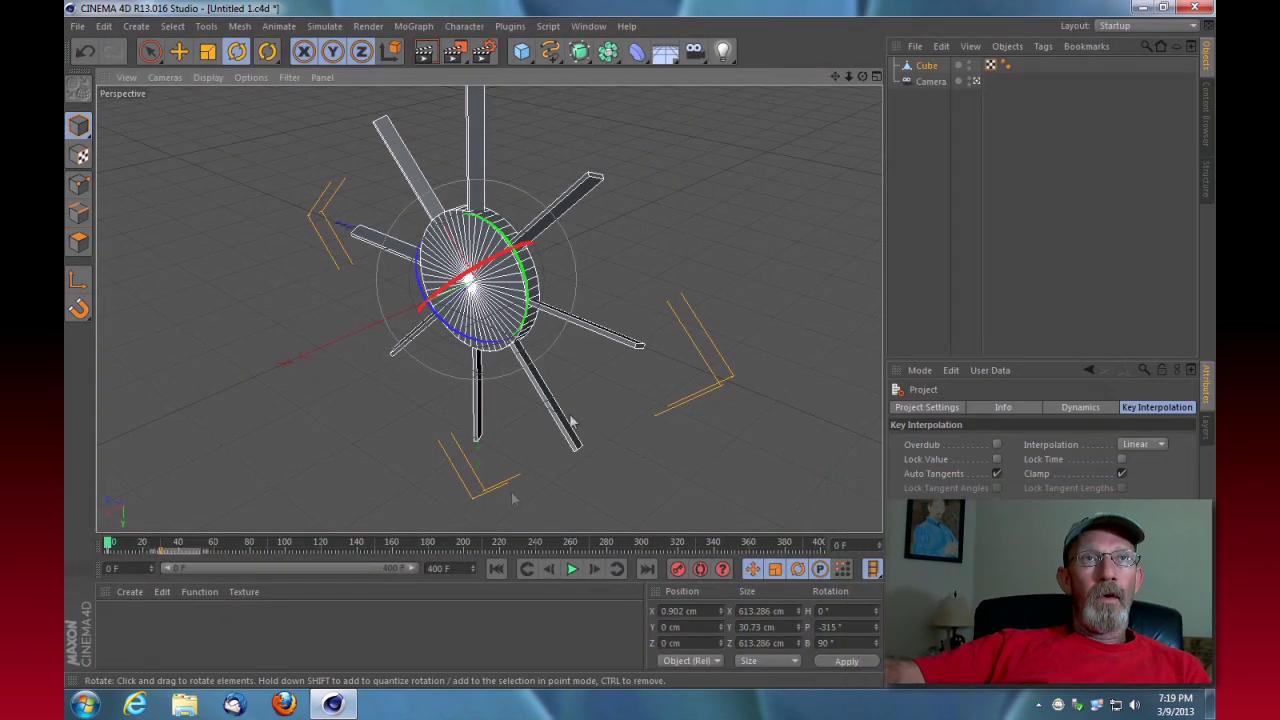
mouse_move(847, 76)
mouse_down()
mouse_move(820, 76)
mouse_move(850, 88)
mouse_up()
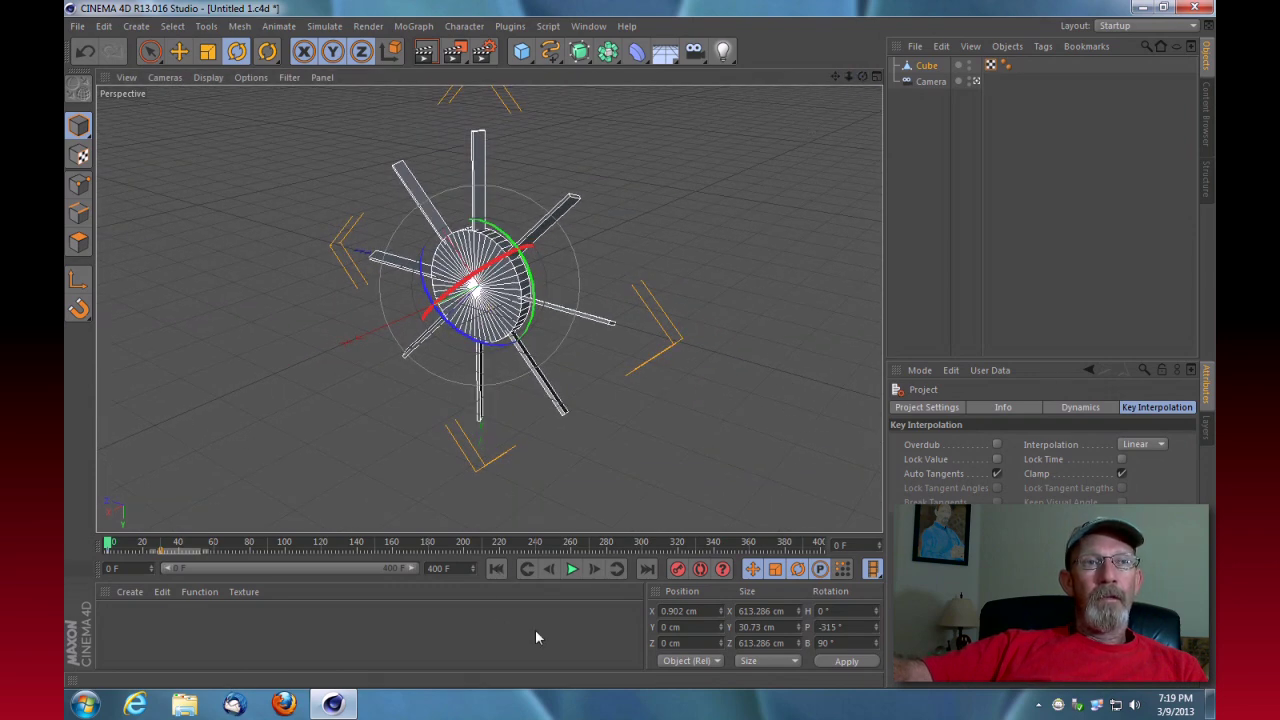
Play the repeating wheel spin, scrub to frame 200 and back to frame 0, and play it again
click(571, 569)
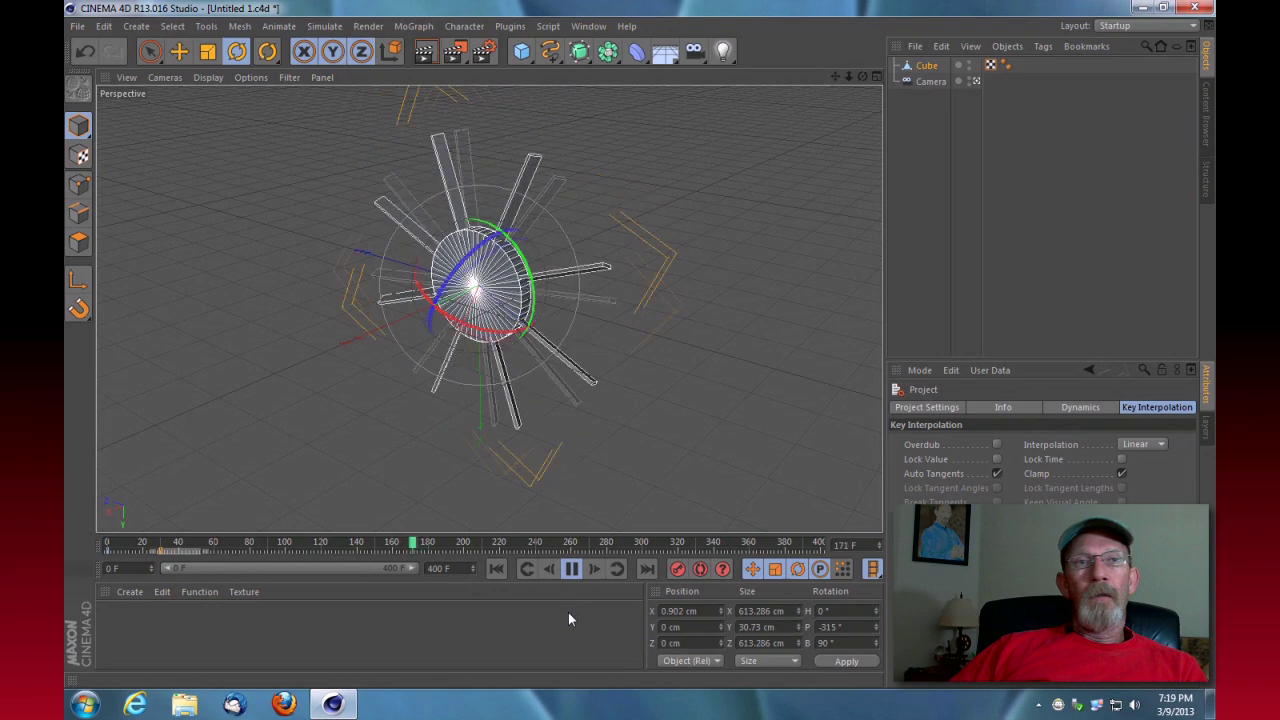
click(570, 569)
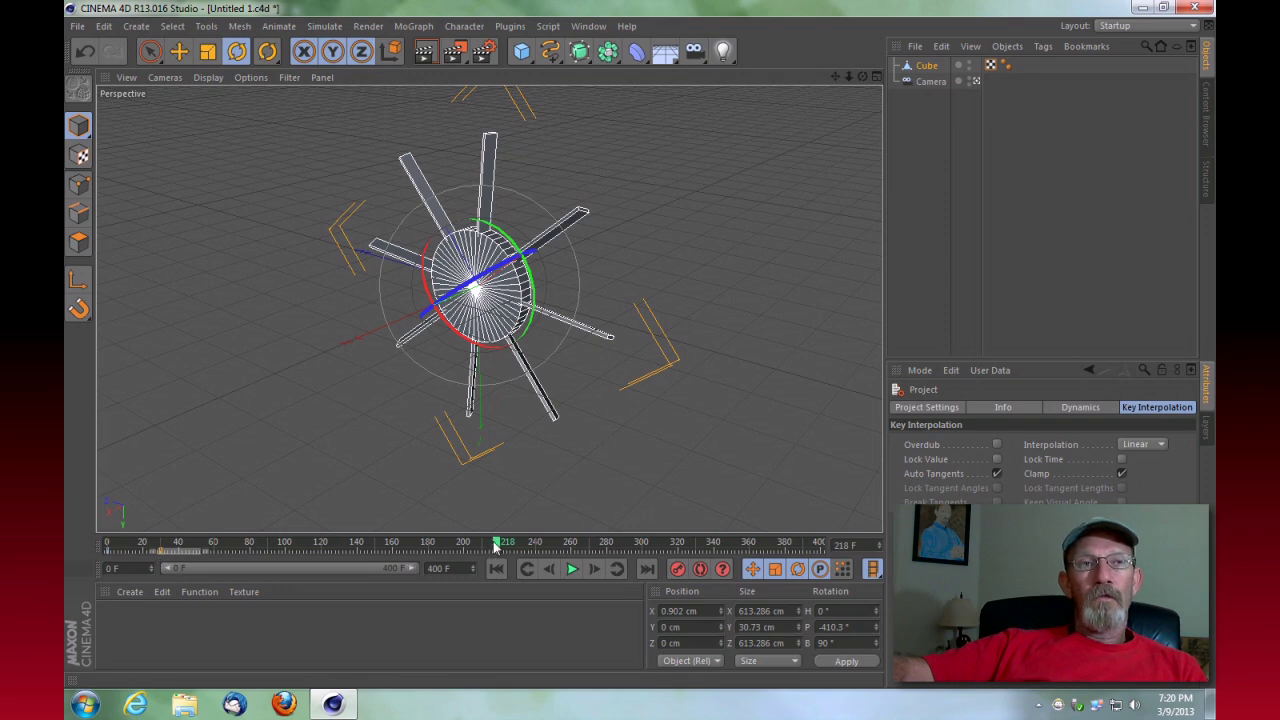
drag(494, 547, 465, 568)
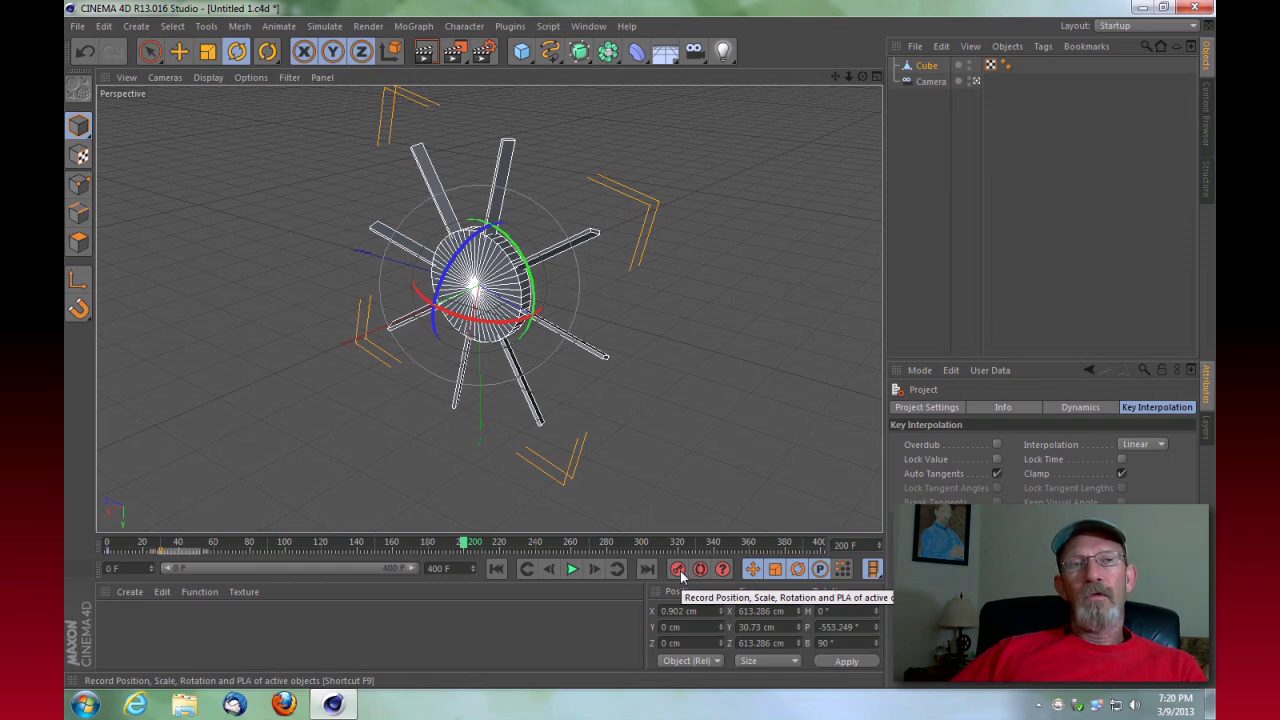
drag(465, 545, 82, 568)
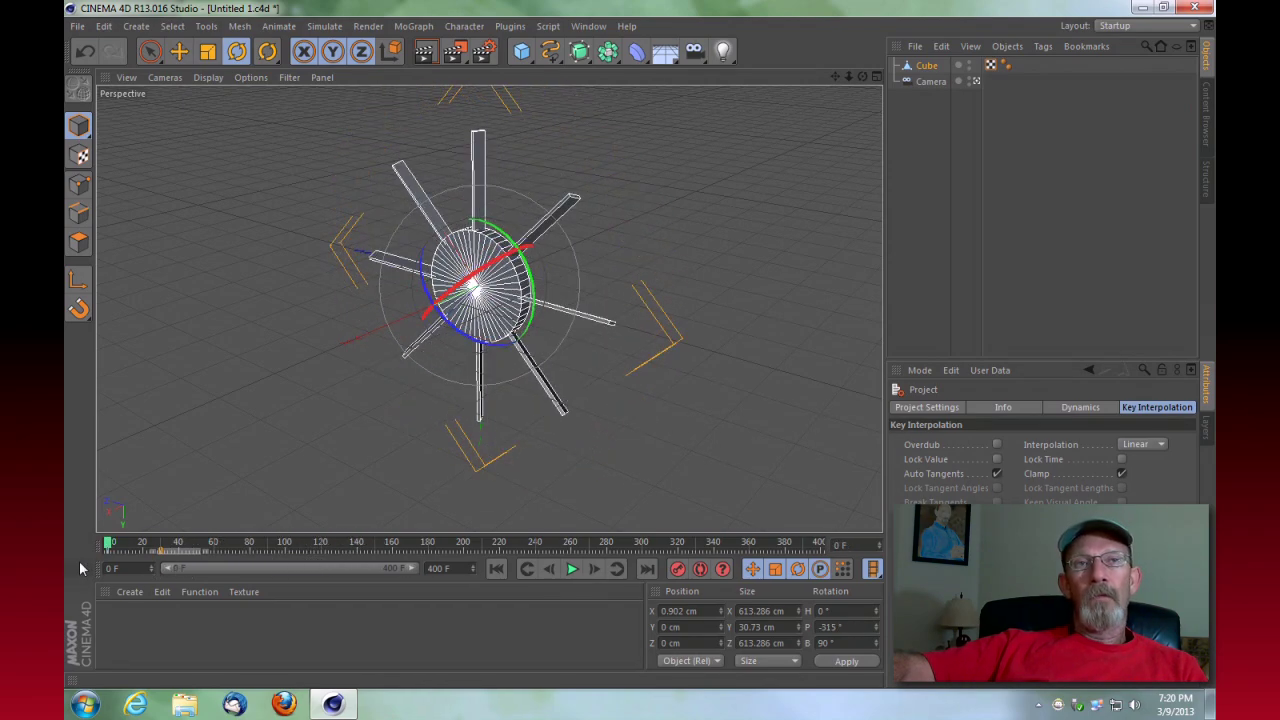
click(572, 569)
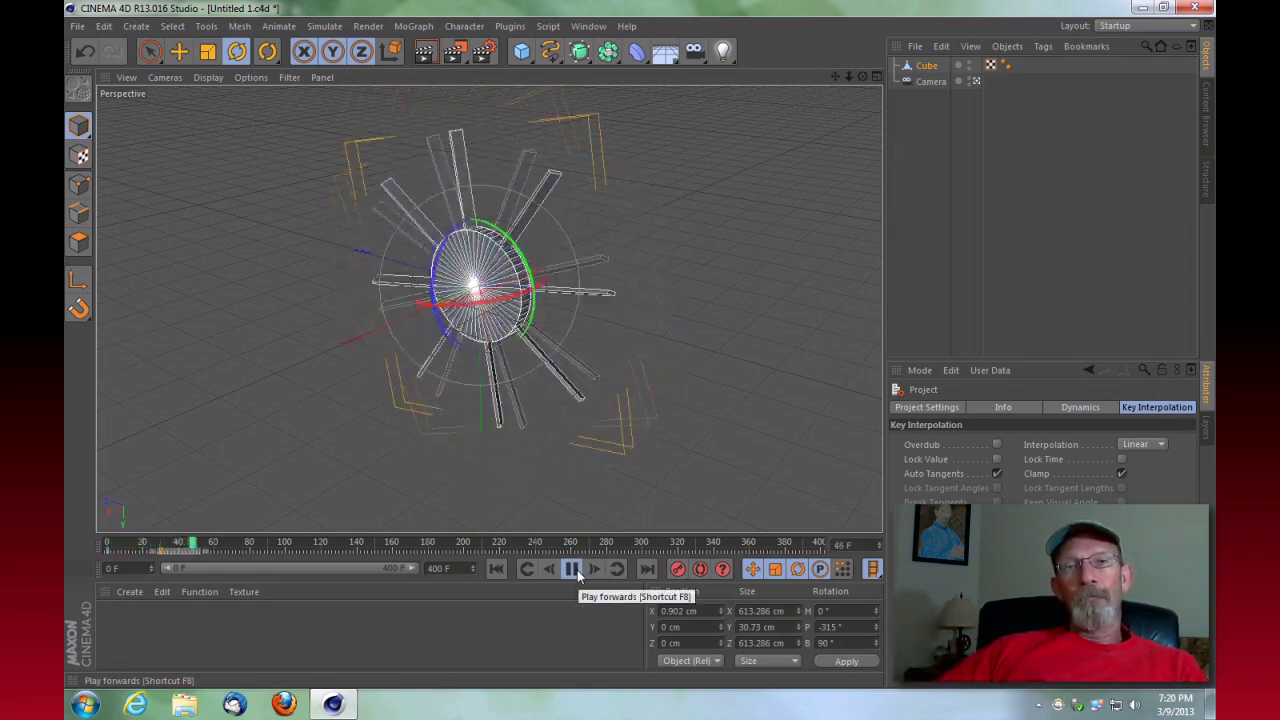